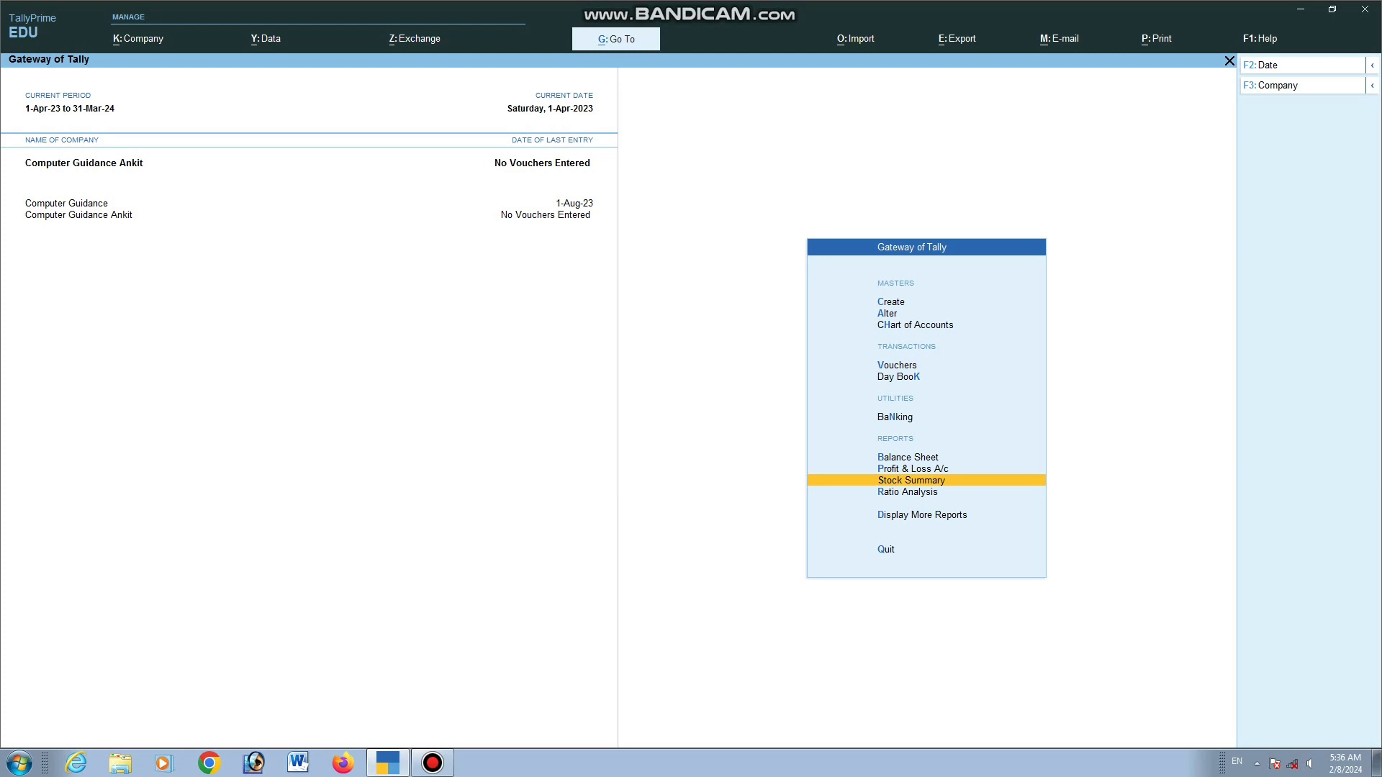
Open voucher entry and bring up the list of voucher types to change to
key("Up")
key("Up")
key("Up")
key("Up")
key("Up")
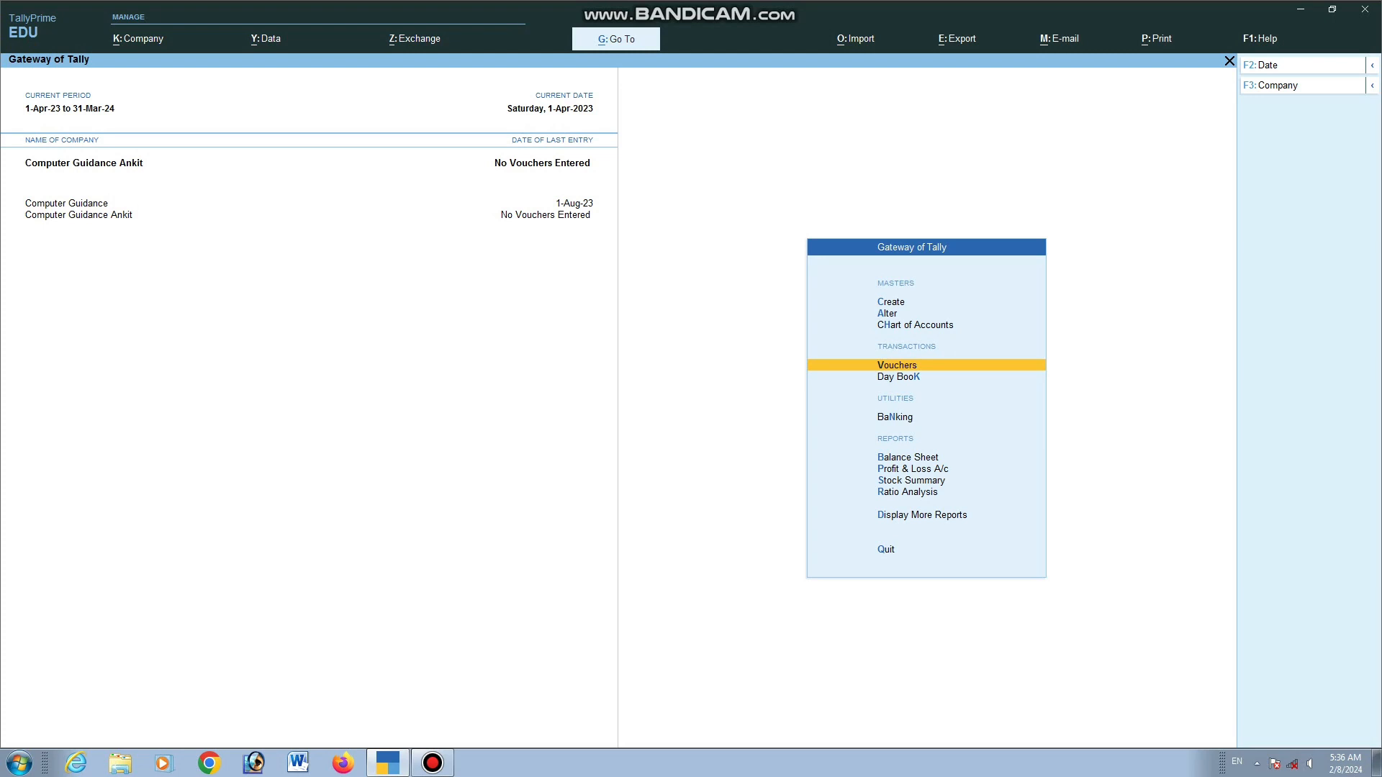
key("Return")
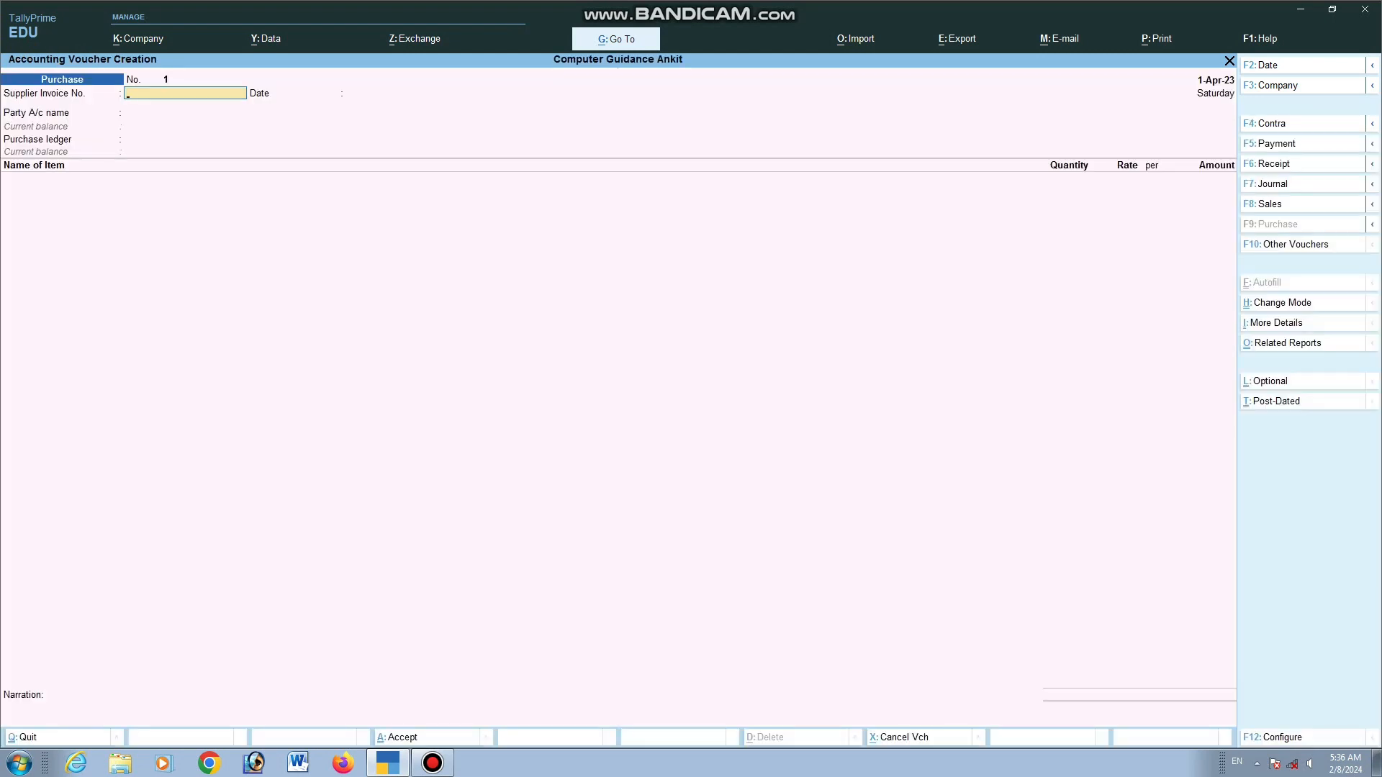
key("F10")
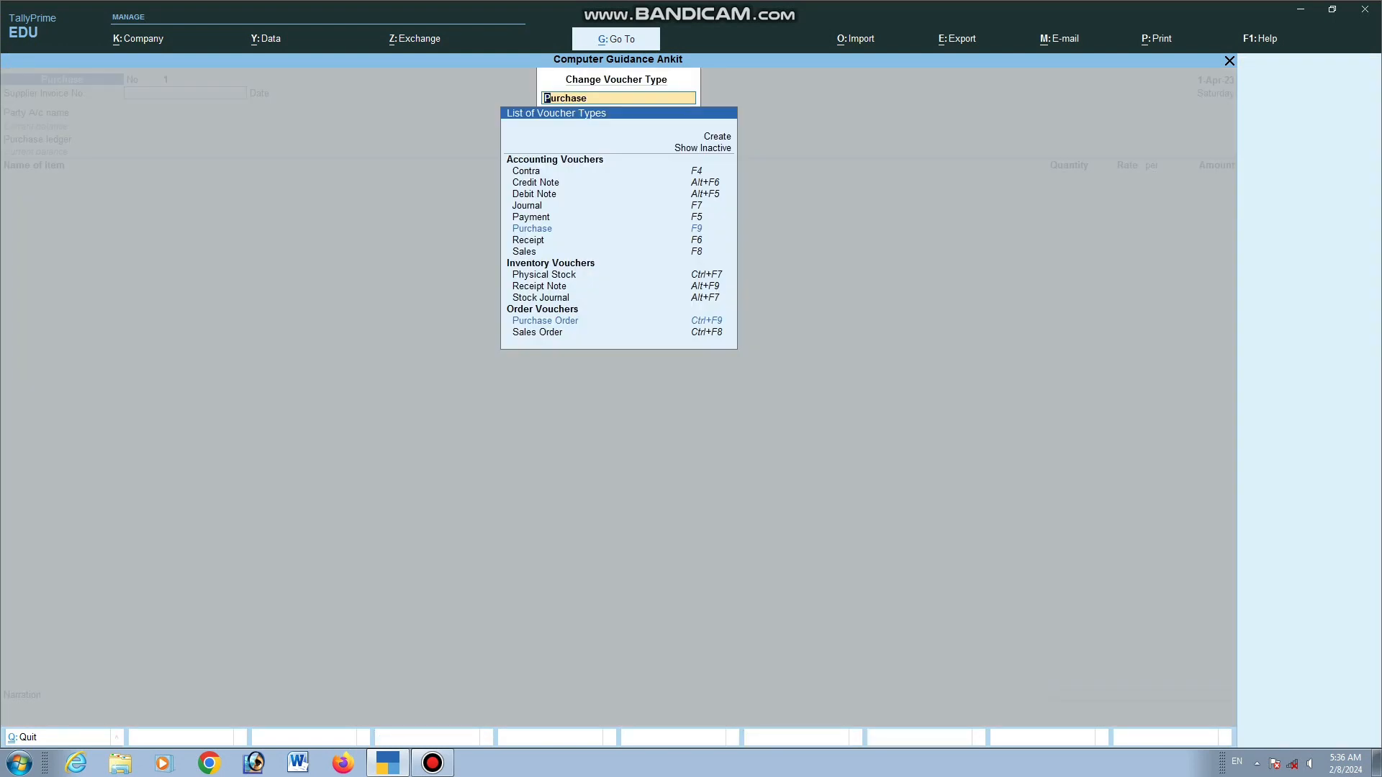
Examine the order and inventory voucher types available in the voucher type list
key("Down")
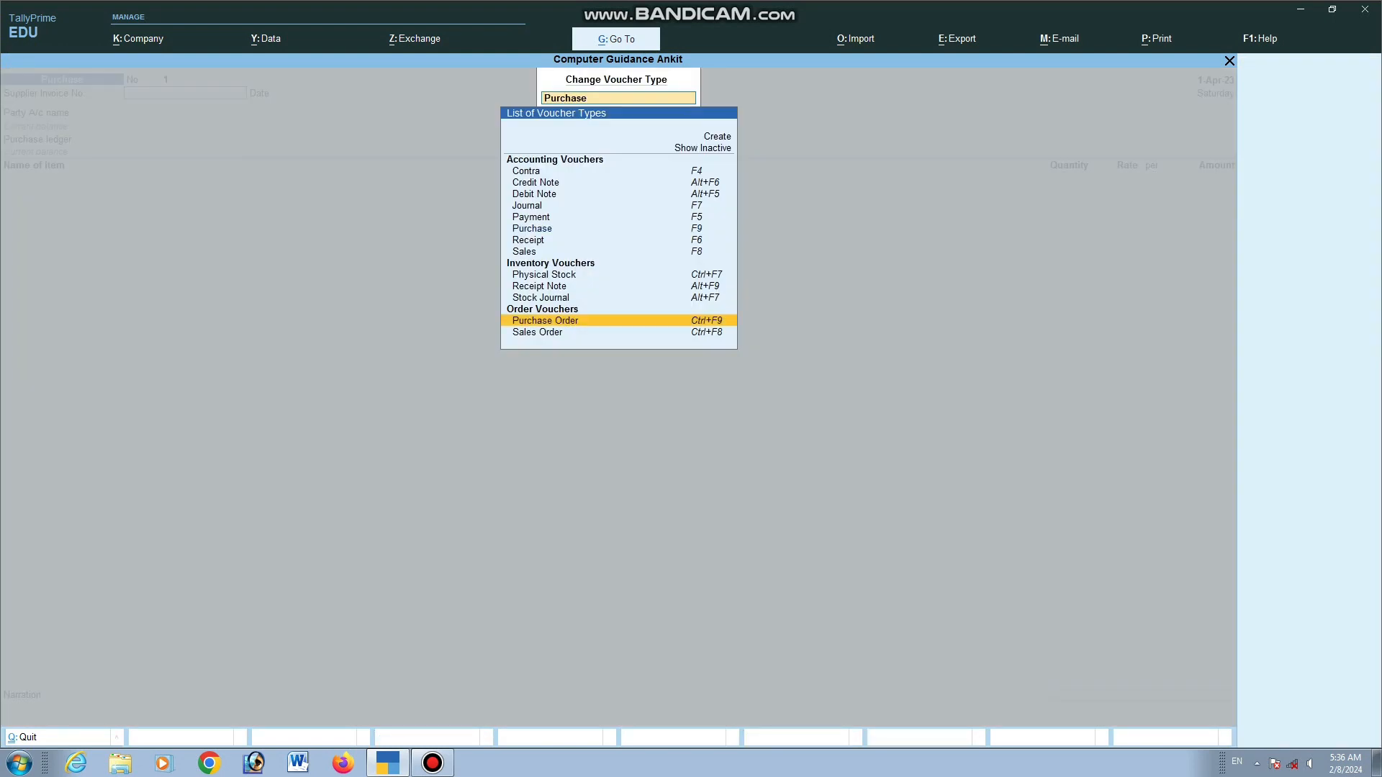
key("Down")
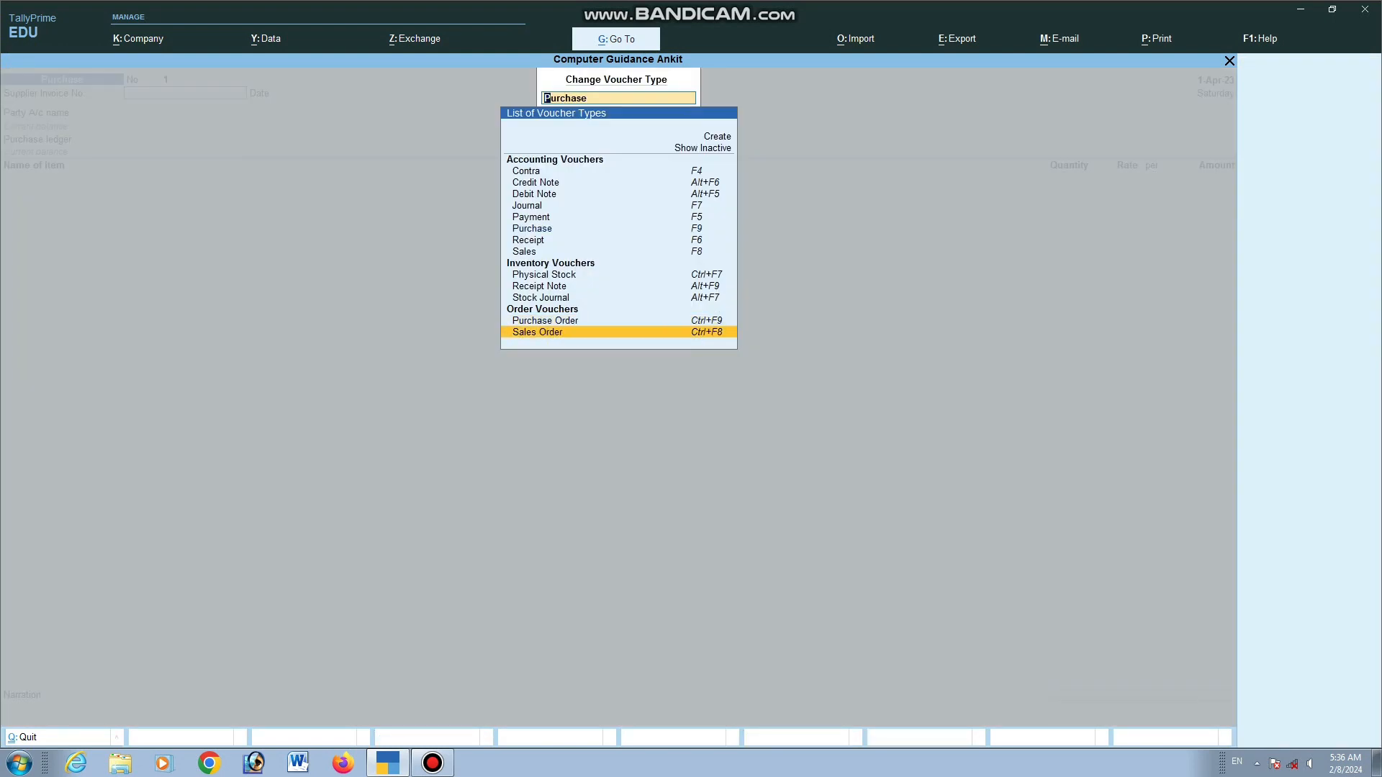
key("Up")
key("Up")
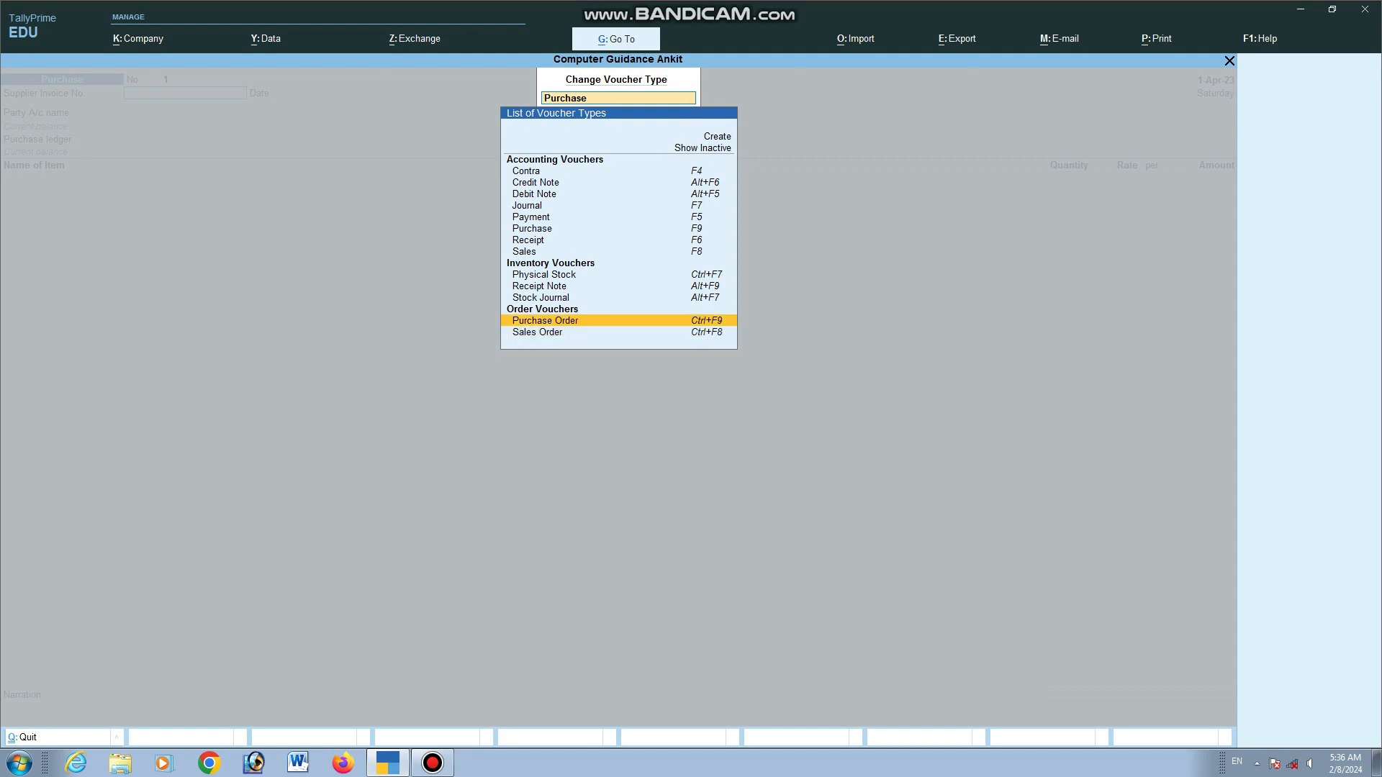
key("Up")
key("Up")
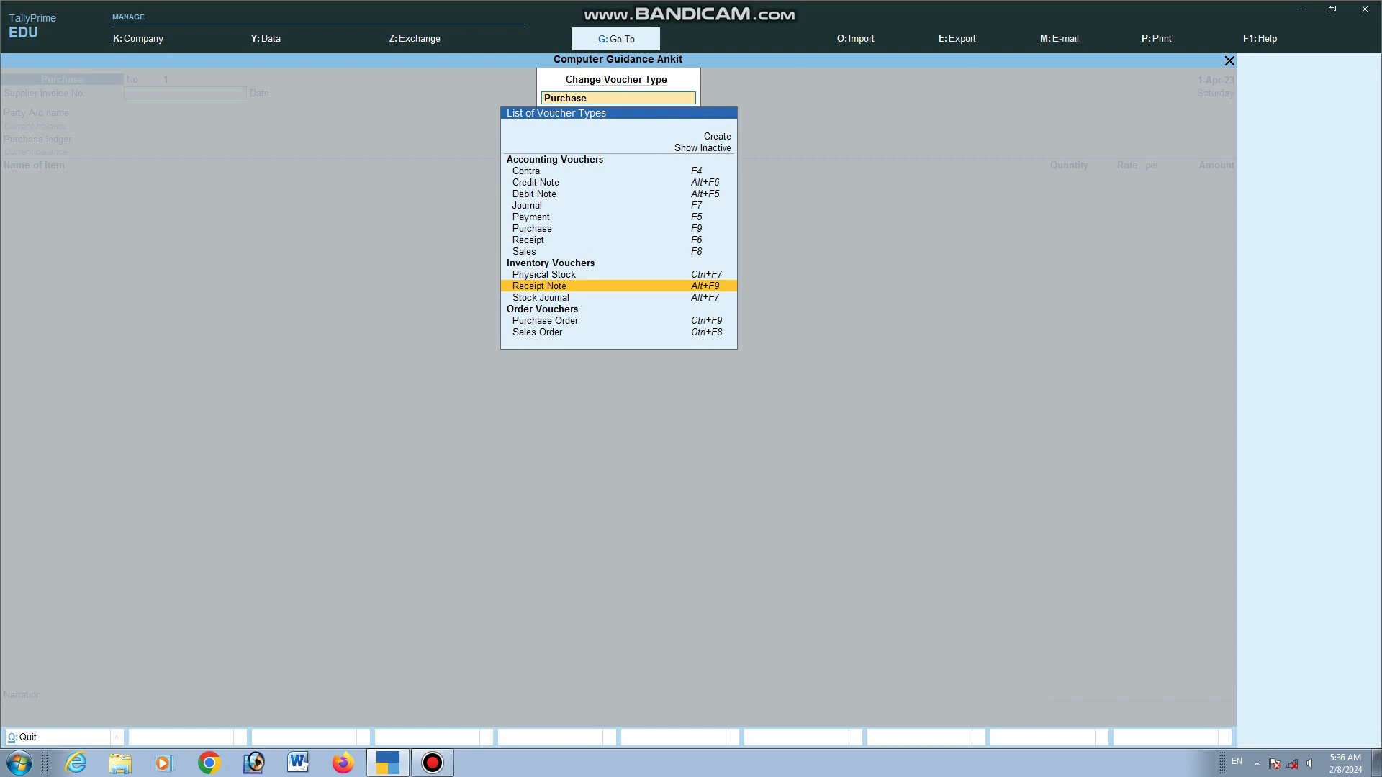
key("Up")
key("Down")
key("Up")
key("Up")
key("Up")
key("Up")
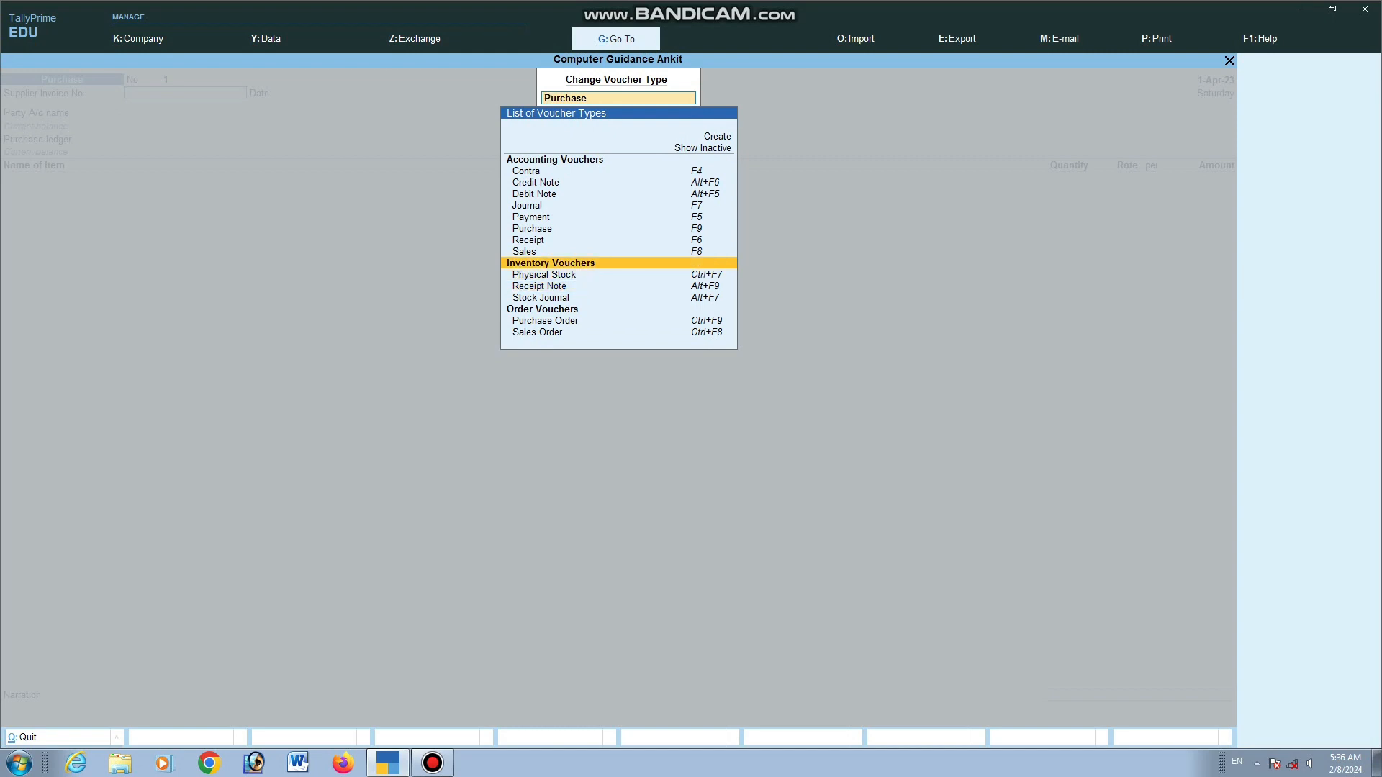
Show the inactive voucher types in the list of voucher types
key("Up")
key("Up")
key("Up")
key("Up")
key("Up")
key("Up")
key("Up")
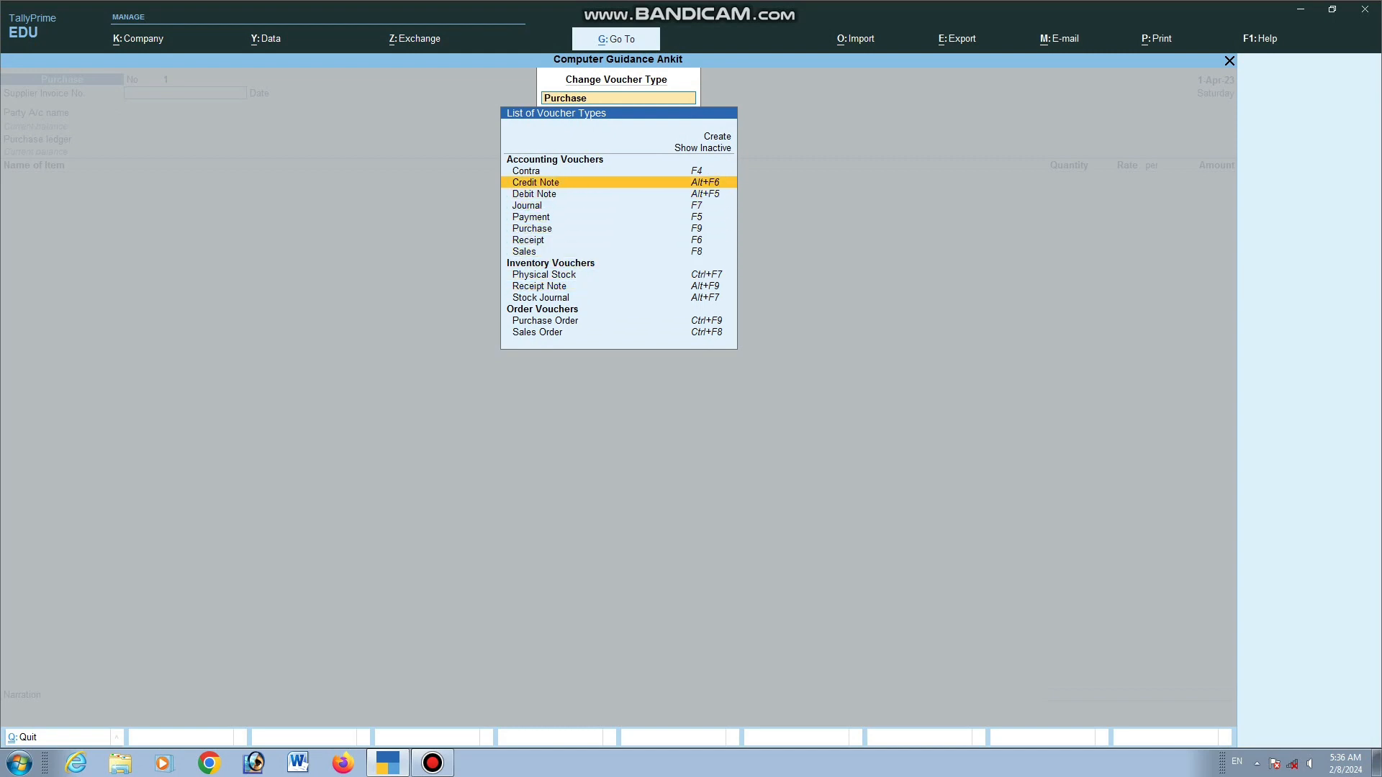
key("Return")
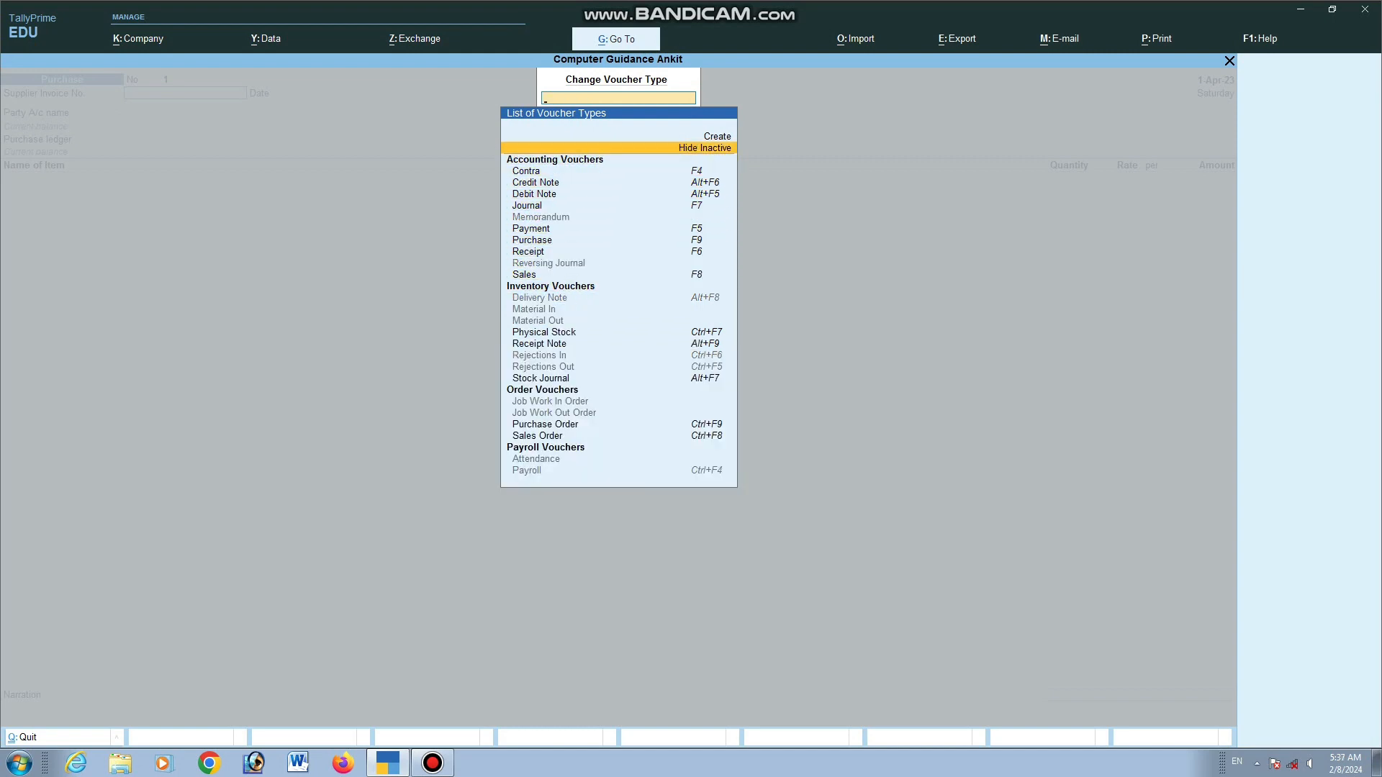
Select the inactive Delivery Note inventory voucher type and confirm its activation
key("Down")
key("Down")
key("Down")
key("Down")
key("Down")
key("Down")
key("Down")
key("Down")
key("Down")
key("Down")
key("Down")
key("Down")
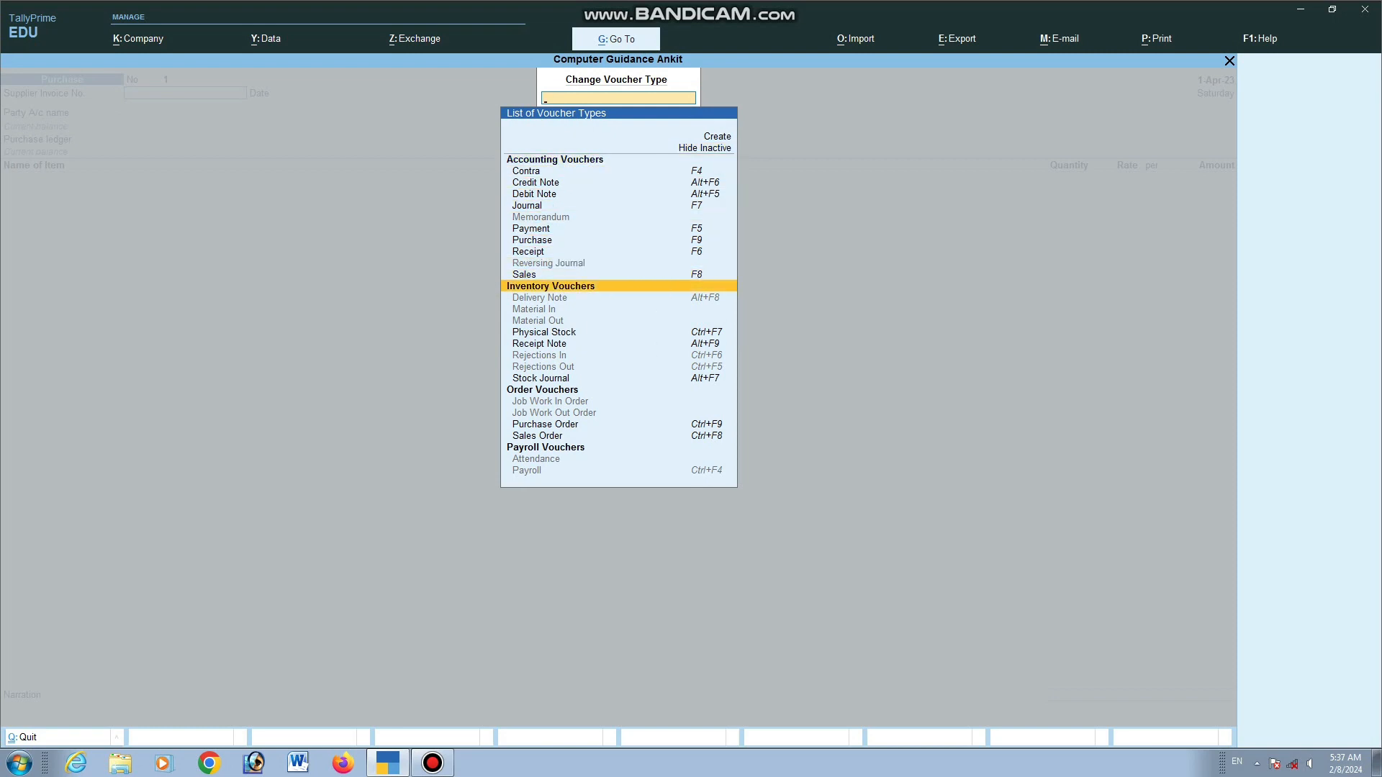
key("Down")
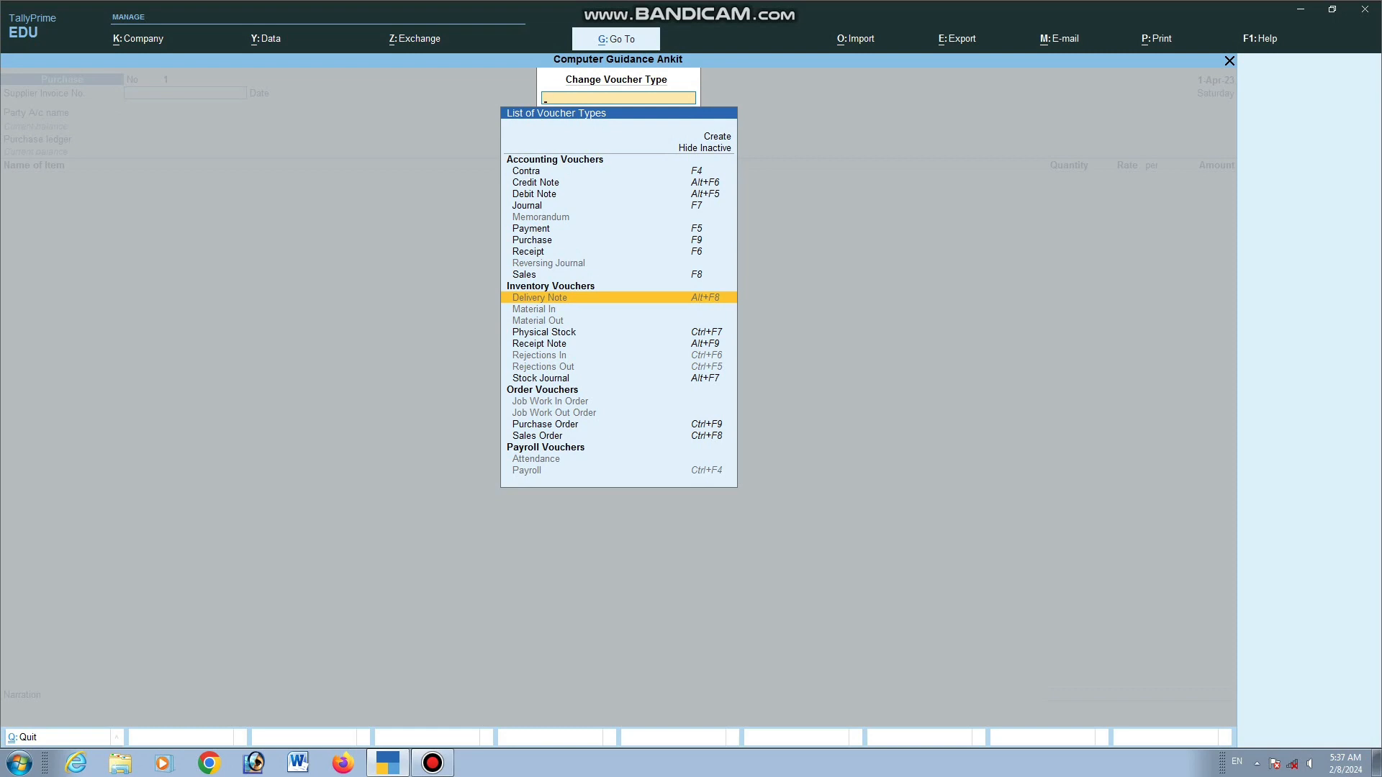
key("Return")
key("y")
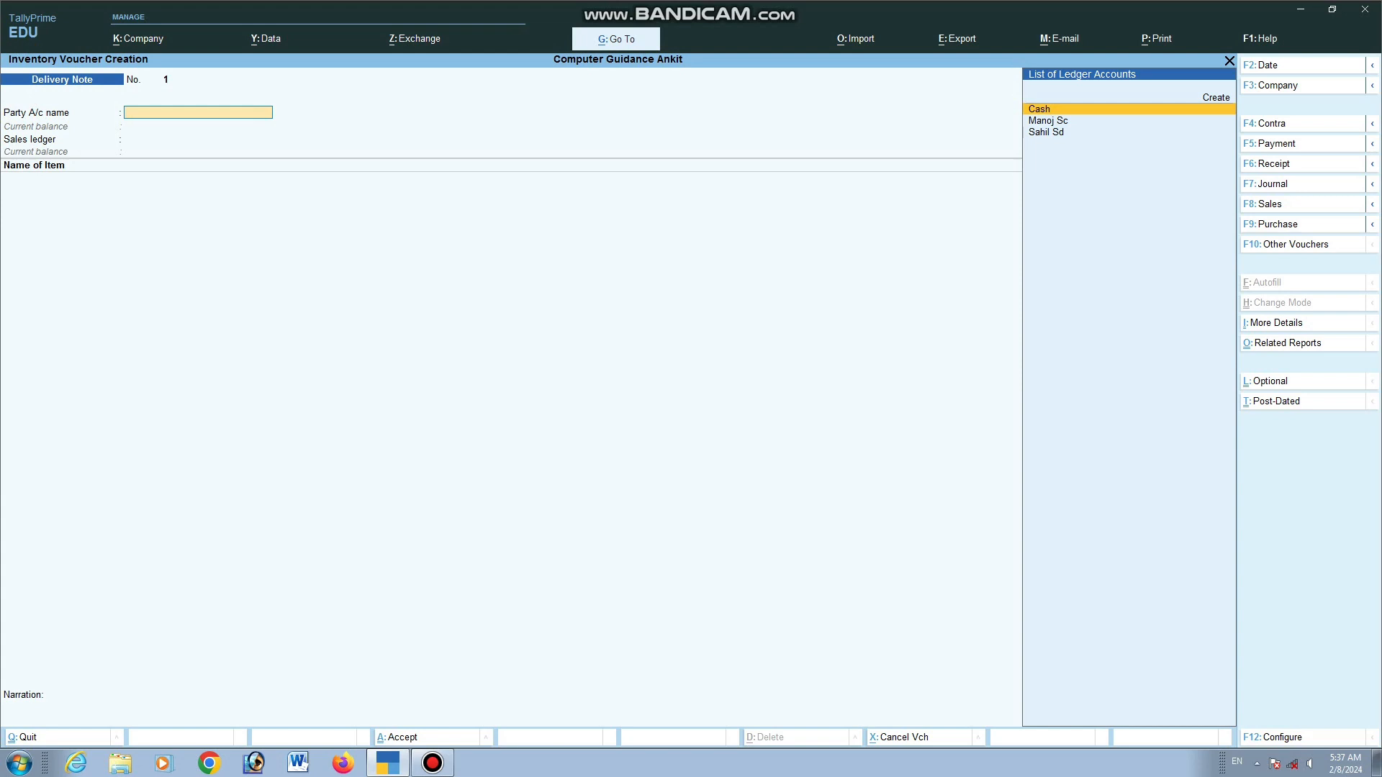
Switch from the delivery note to a new Purchase Order voucher
key("ctrl")
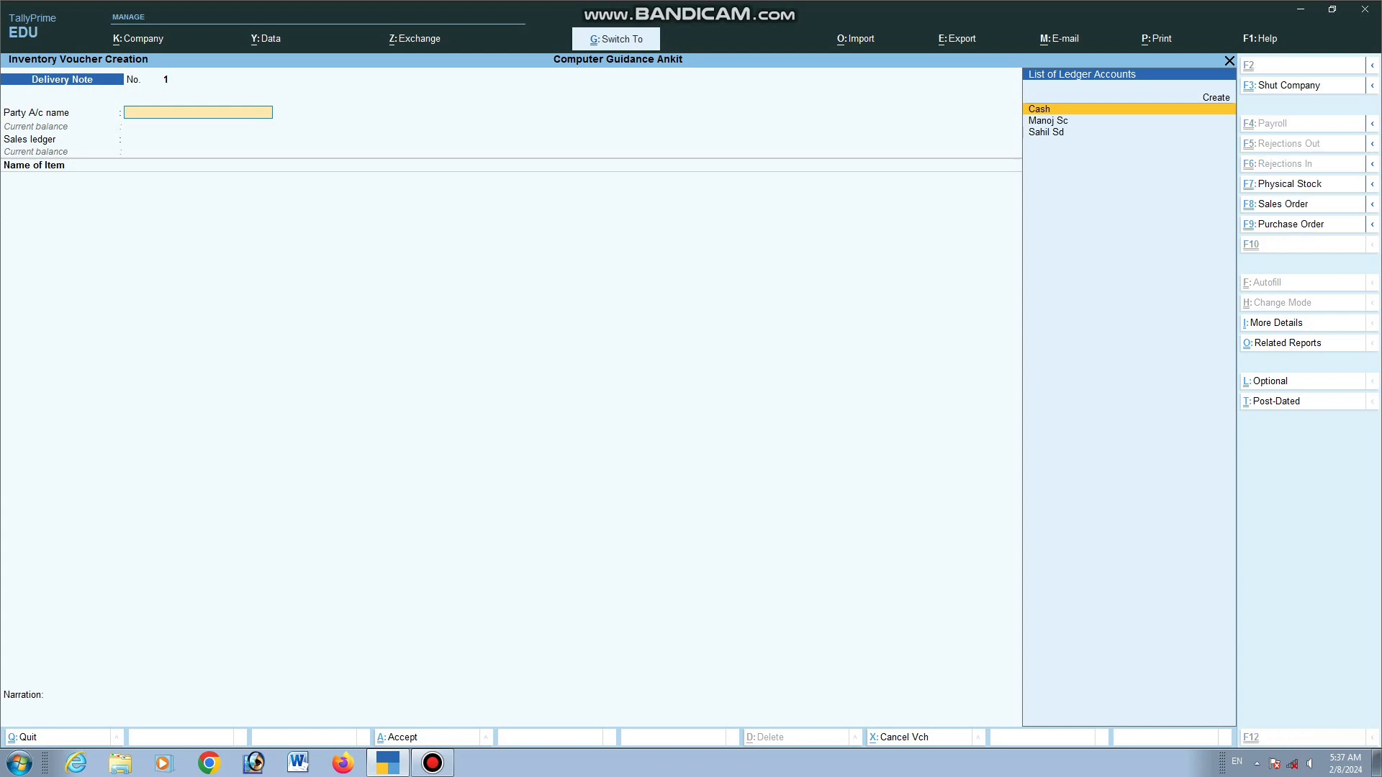
key("ctrl+F9")
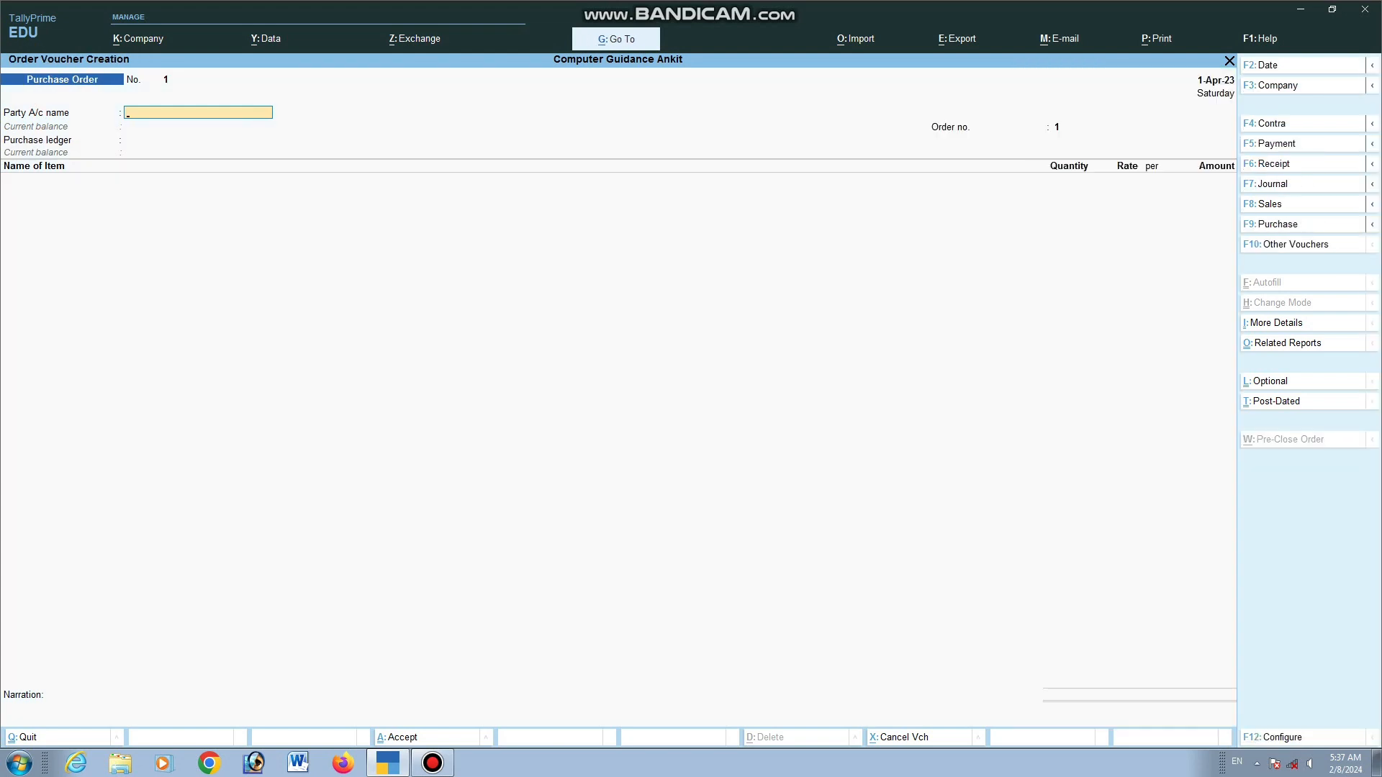
key("Return")
key("Escape")
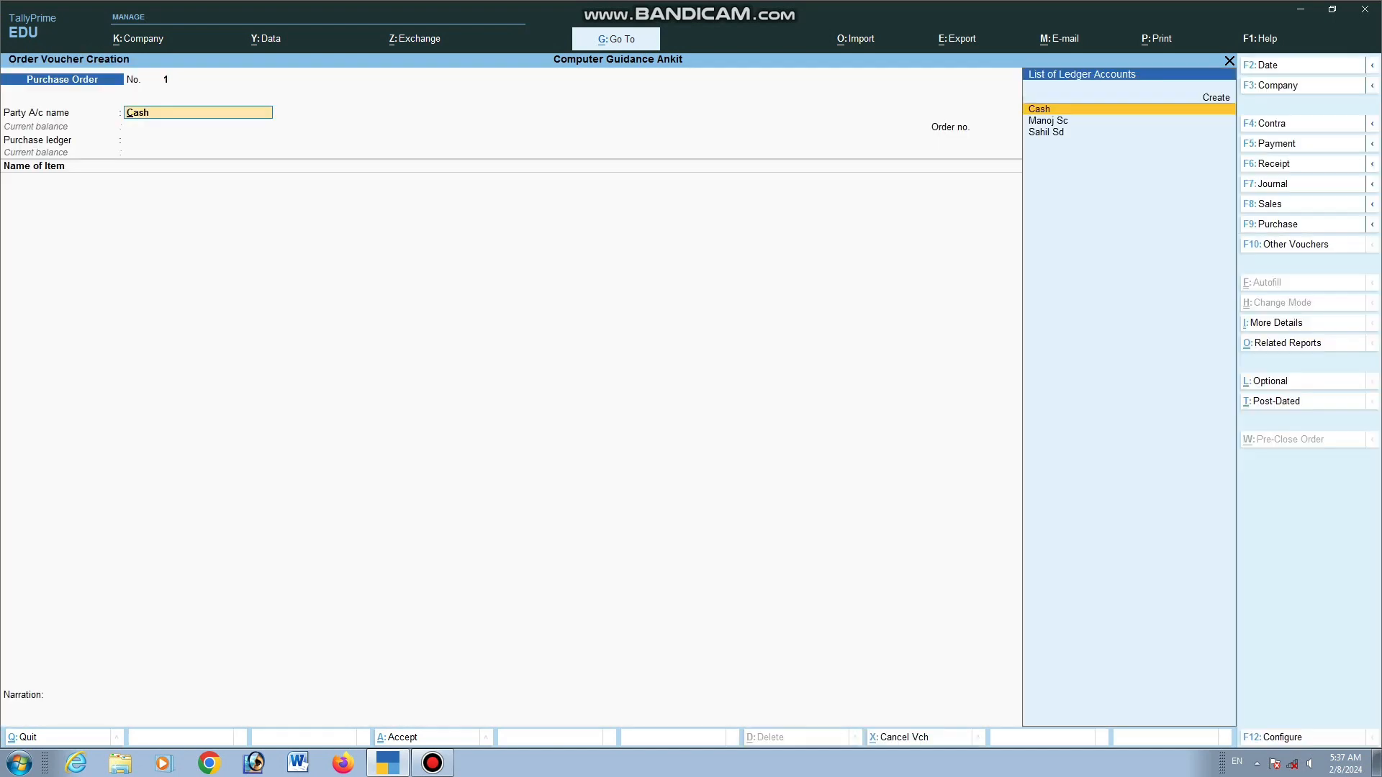
Choose the supplier's ledger as the party account, leave the order and receipt details blank, and set the purchase ledger to Purchase
key("Down")
key("Return")
key("Return")
key("Return")
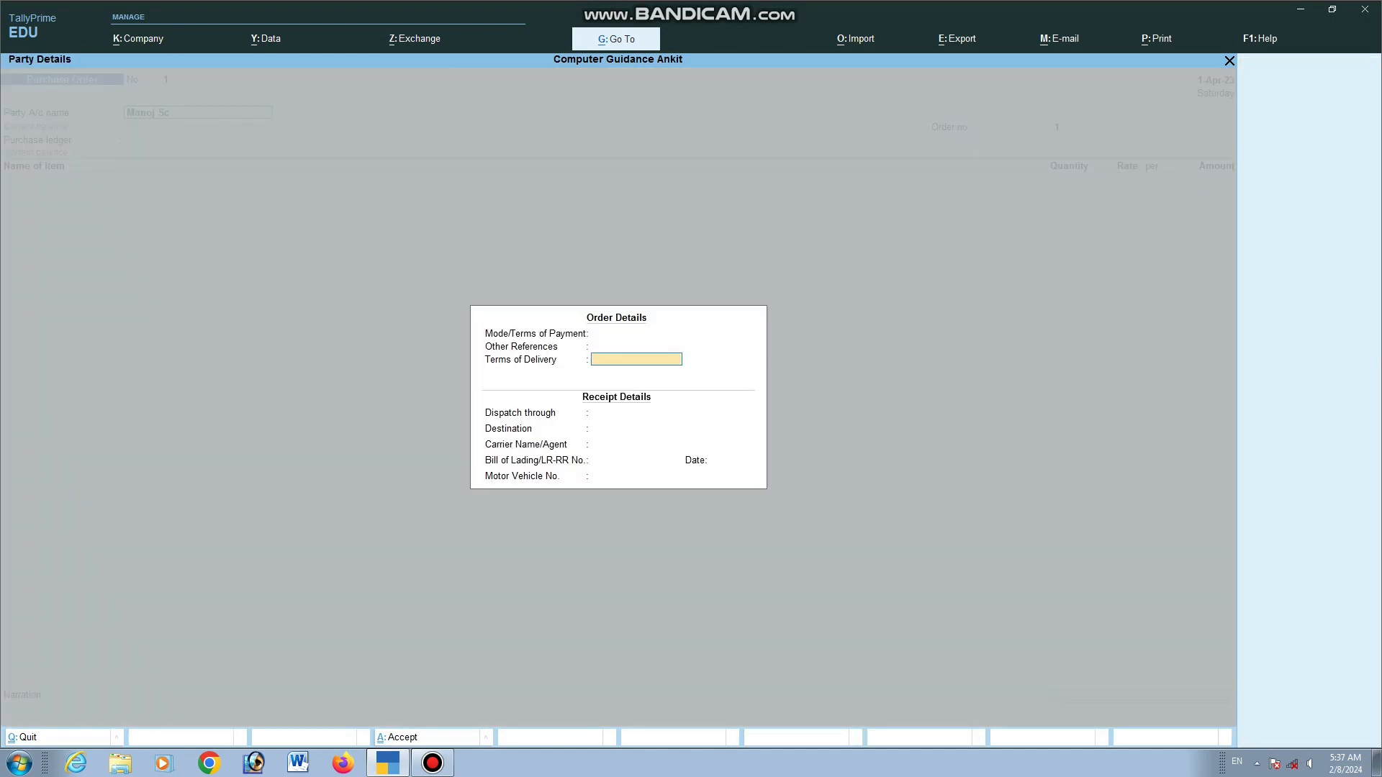
key("Return")
key("Return")
key("Return")
key("Return")
key("Return")
key("Return")
key("Return")
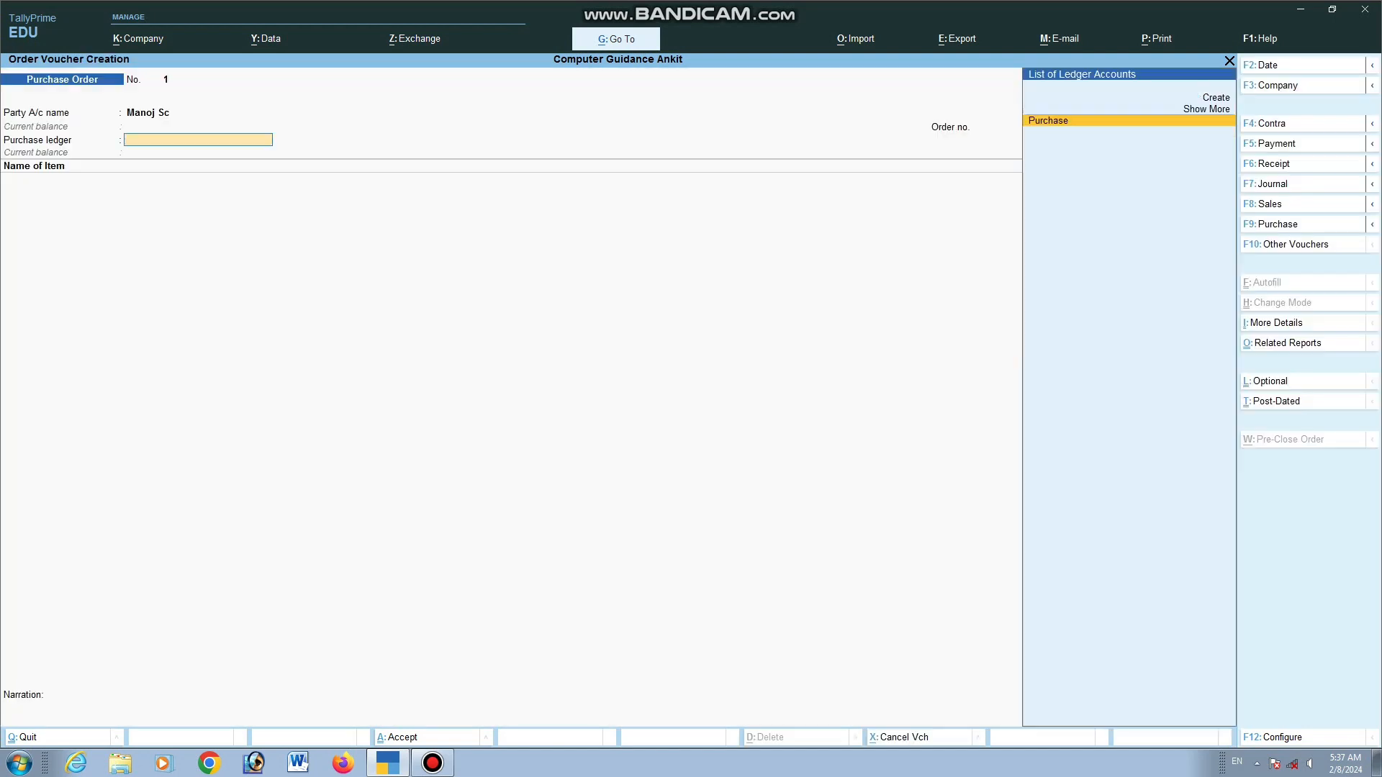
key("Return")
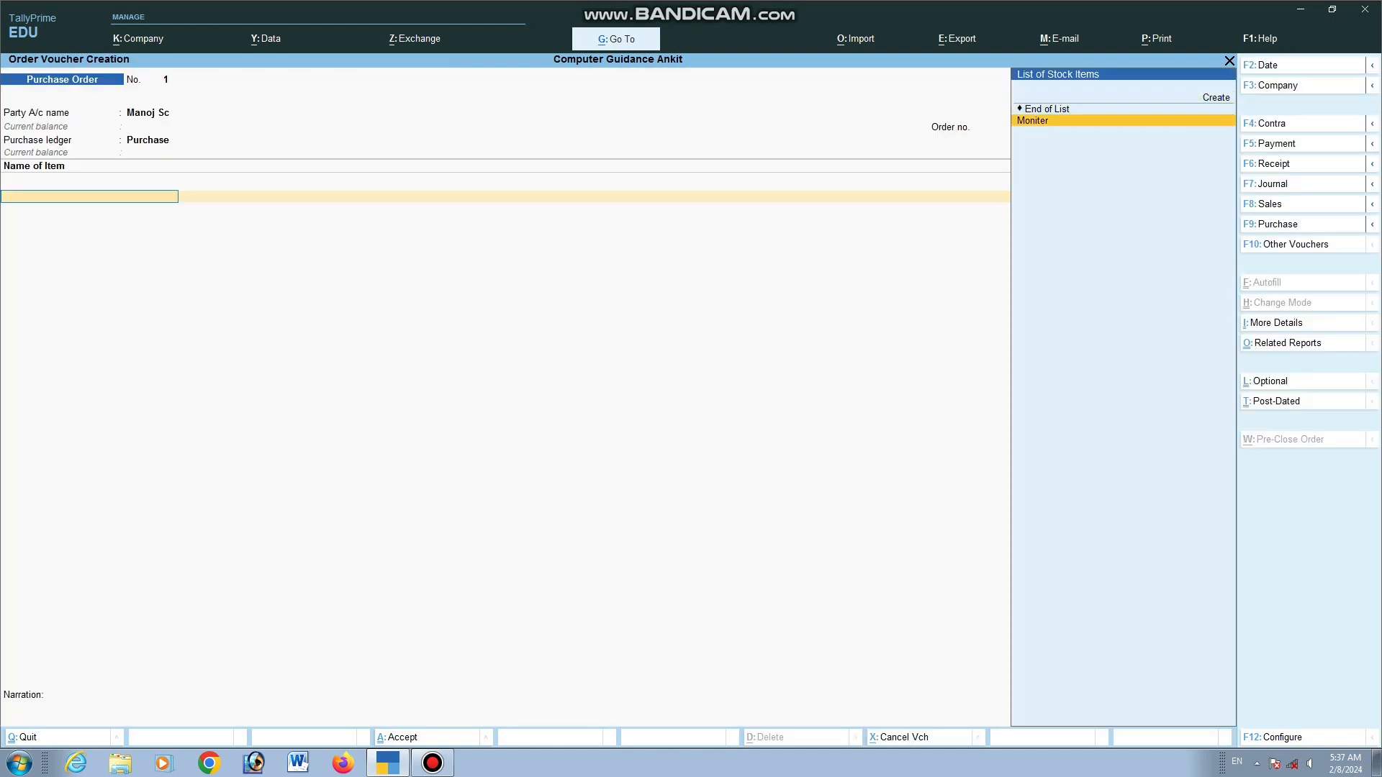
Add the stock item Moniter to the order, due on 1-Apr-23, with quantity 5 nug at a rate of 2,000
key("Return")
key("Return")
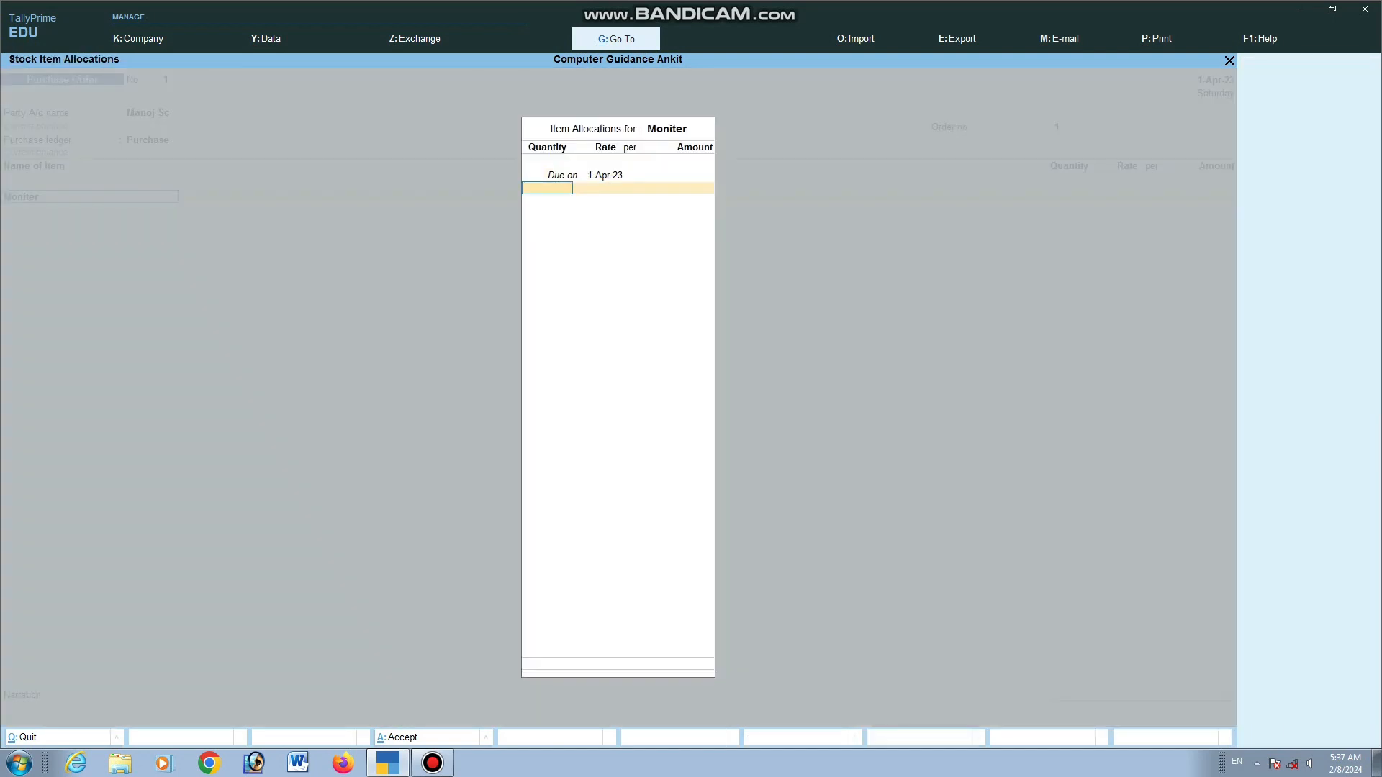
key("Return")
type("2000")
key("Return")
key("Return")
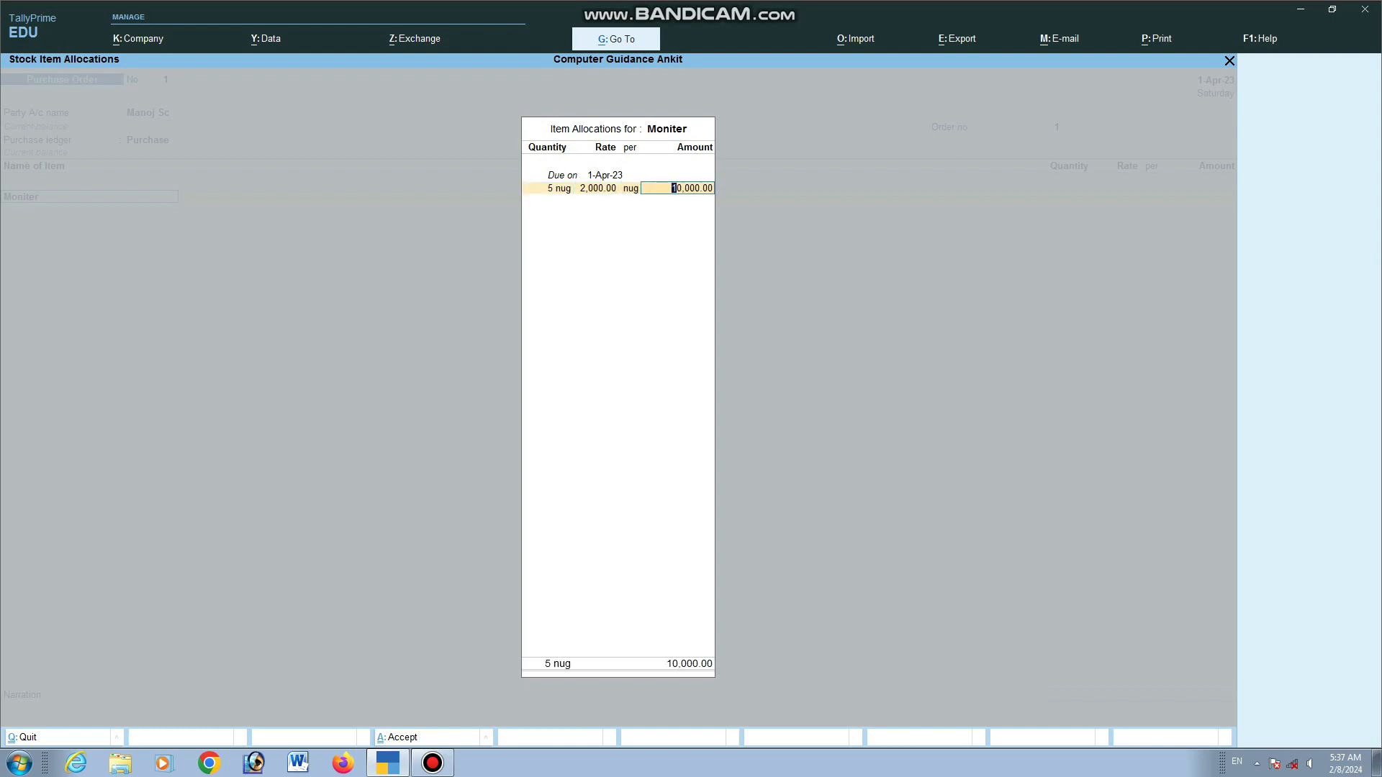
key("Return")
key("Return")
Go back to the purchase order's party account and step through its order, receipt and supplier details again
key("BackSpace")
key("BackSpace")
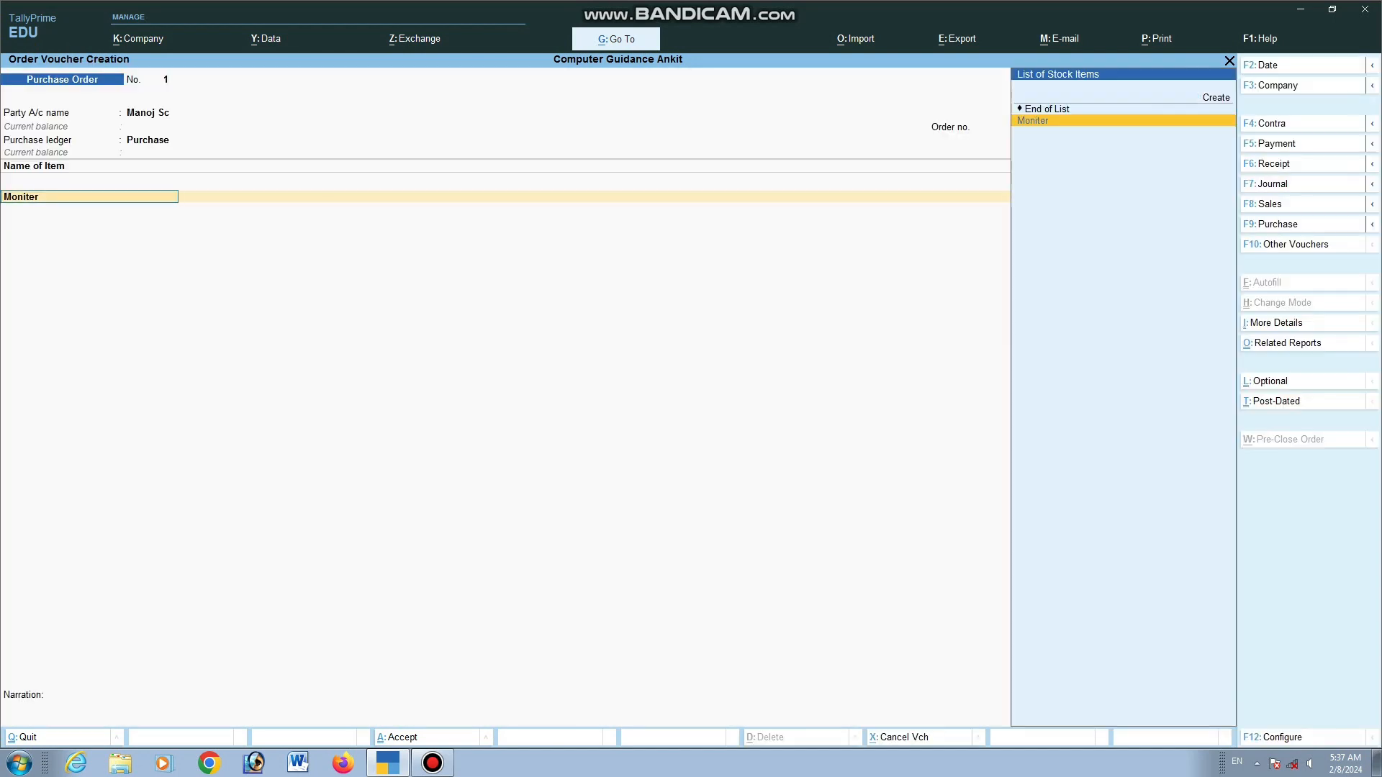
key("BackSpace")
key("BackSpace")
key("Return")
key("Return")
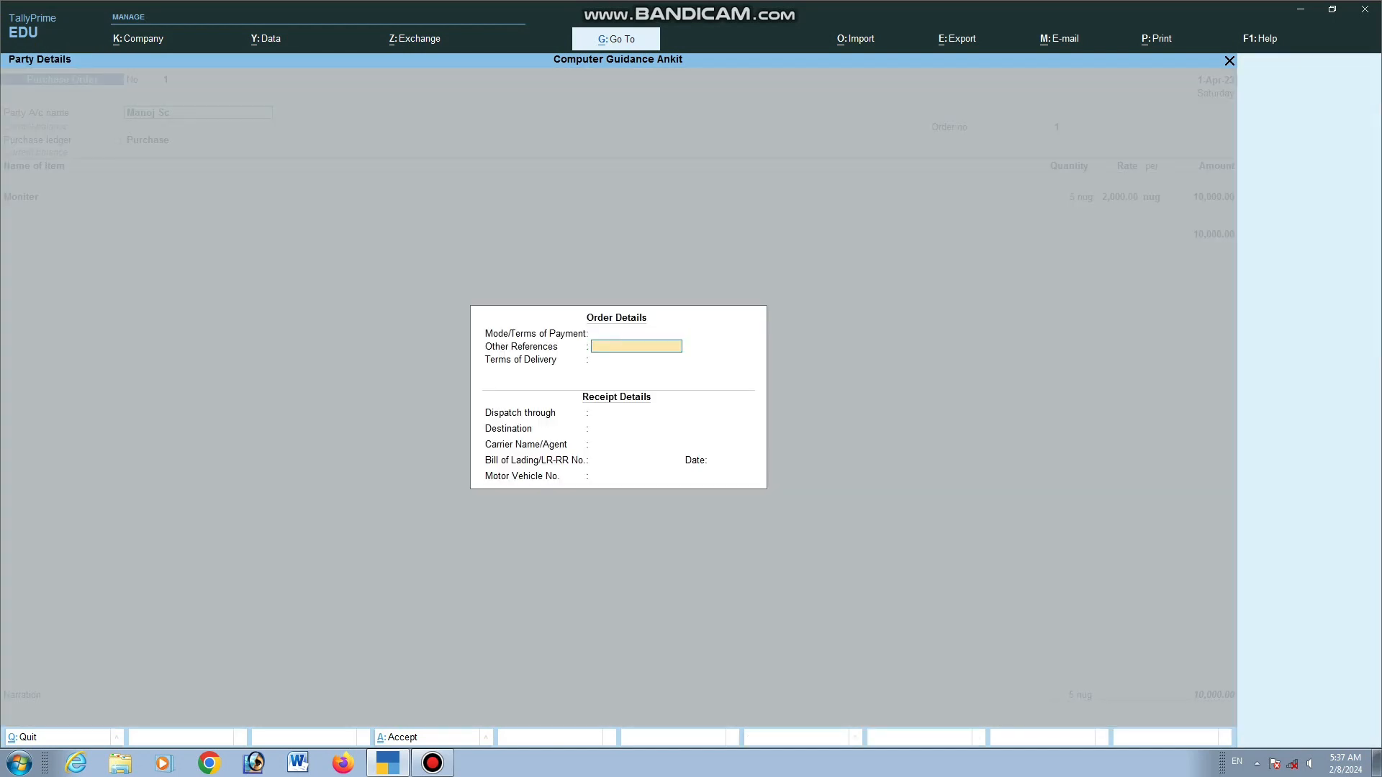
key("Return")
key("Return")
key("Return")
key("Return")
key("Return")
key("Return")
key("Return")
key("Return")
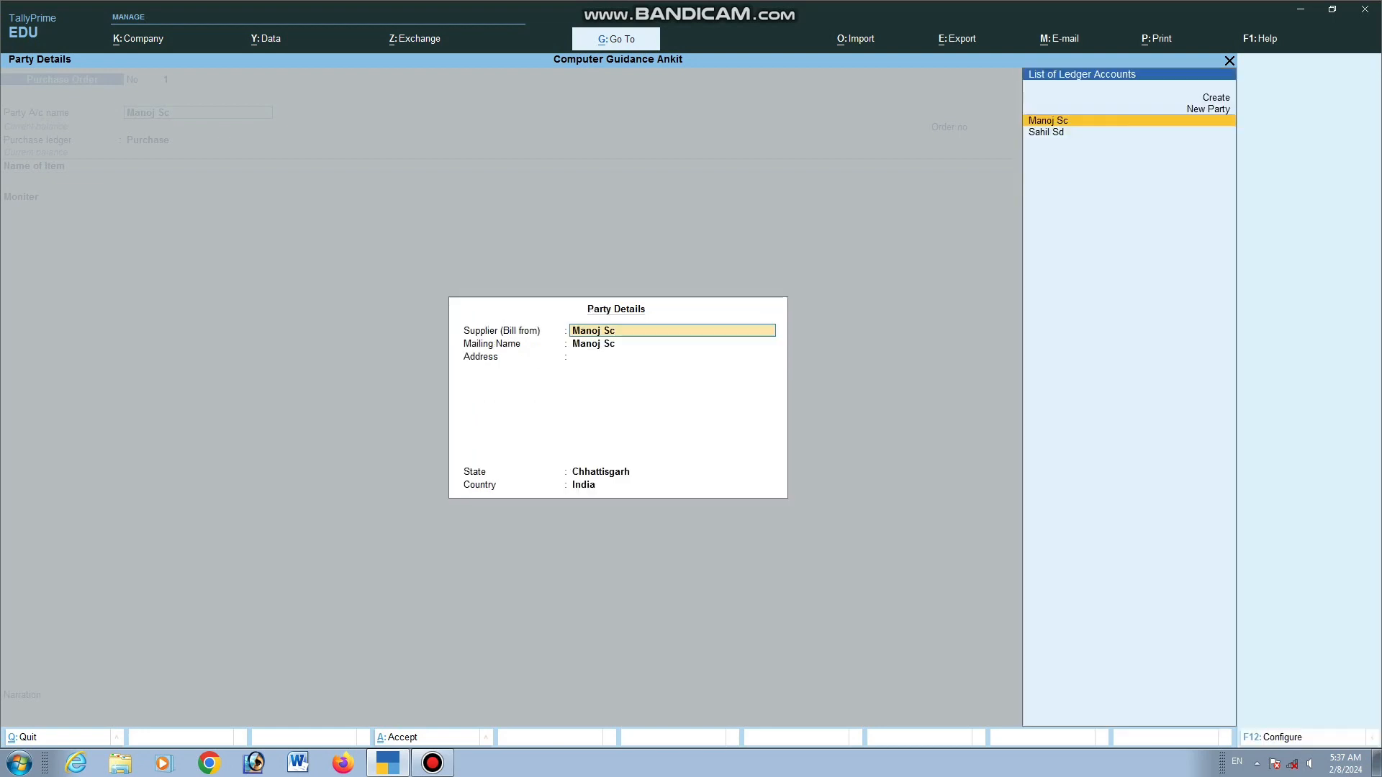
key("Return")
key("Return")
key("Return")
key("Return")
key("Return")
key("Return")
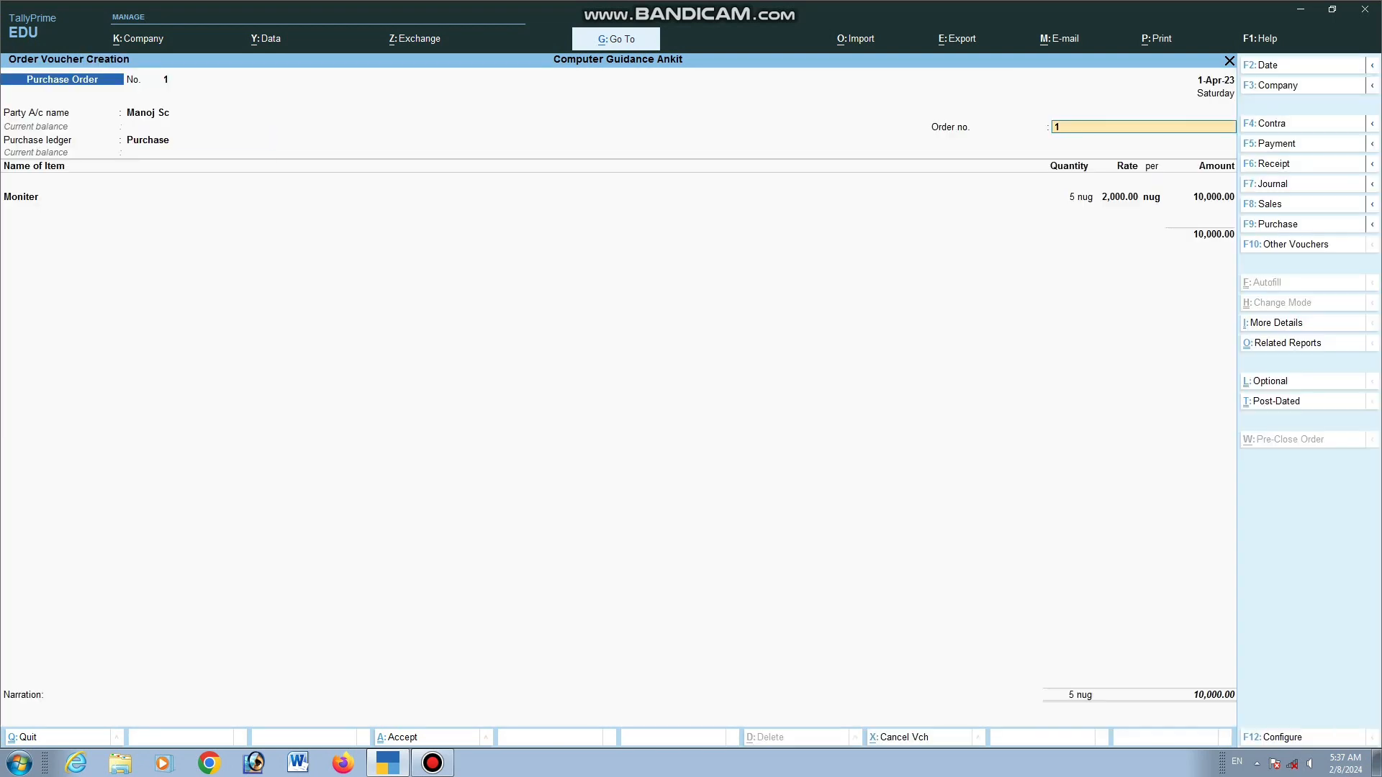
Confirm order number 1 and the Moniter allocation, end the item list without a narration, and save the purchase order
key("Return")
key("Return")
key("Return")
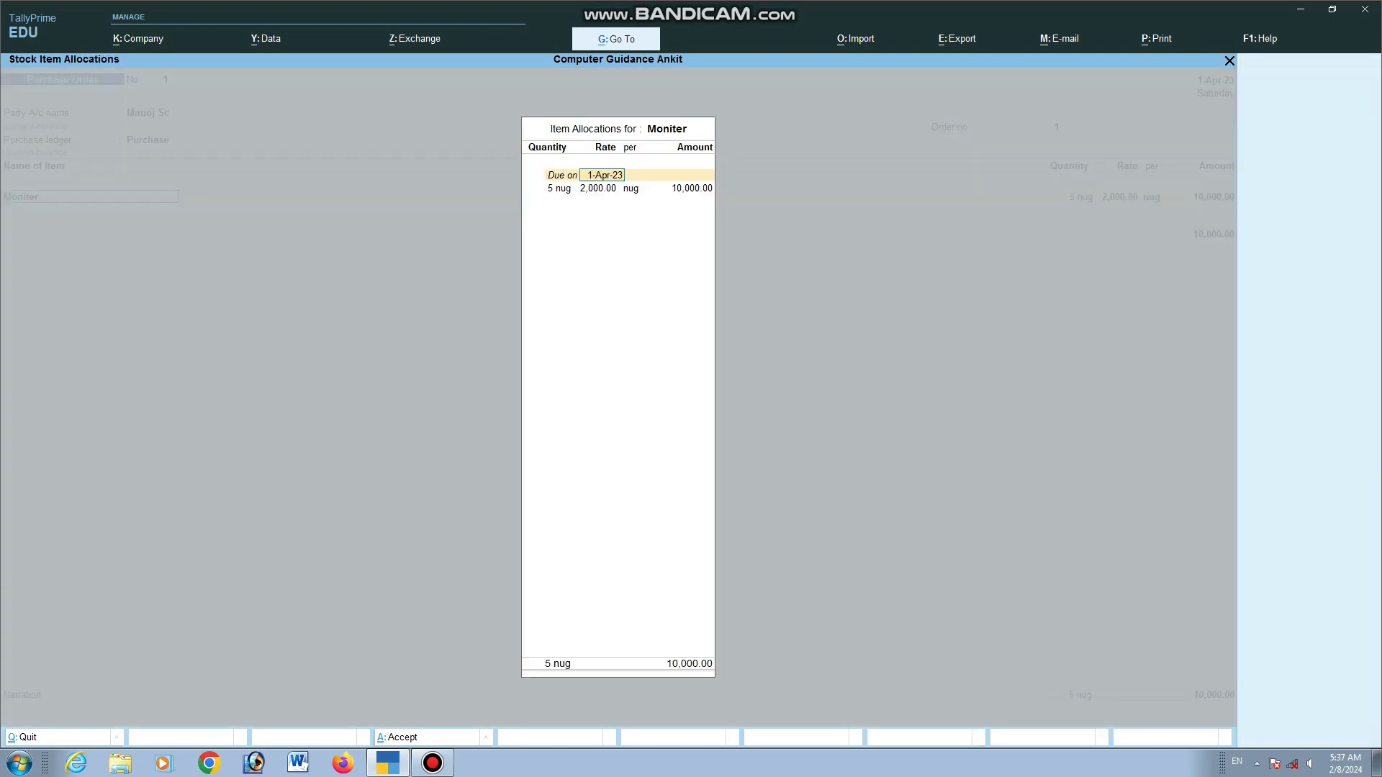
key("Return")
key("Return")
key("Return")
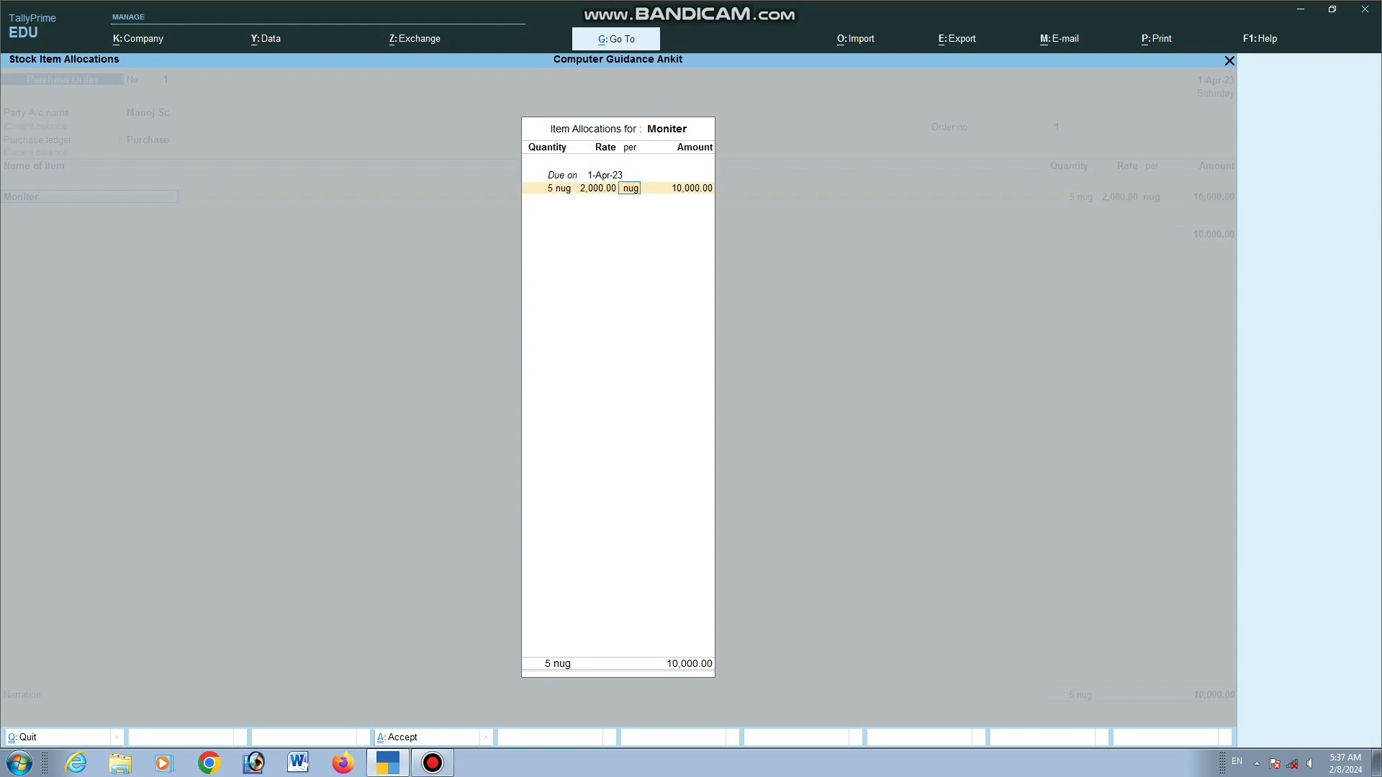
key("Return")
key("Return")
key("Return")
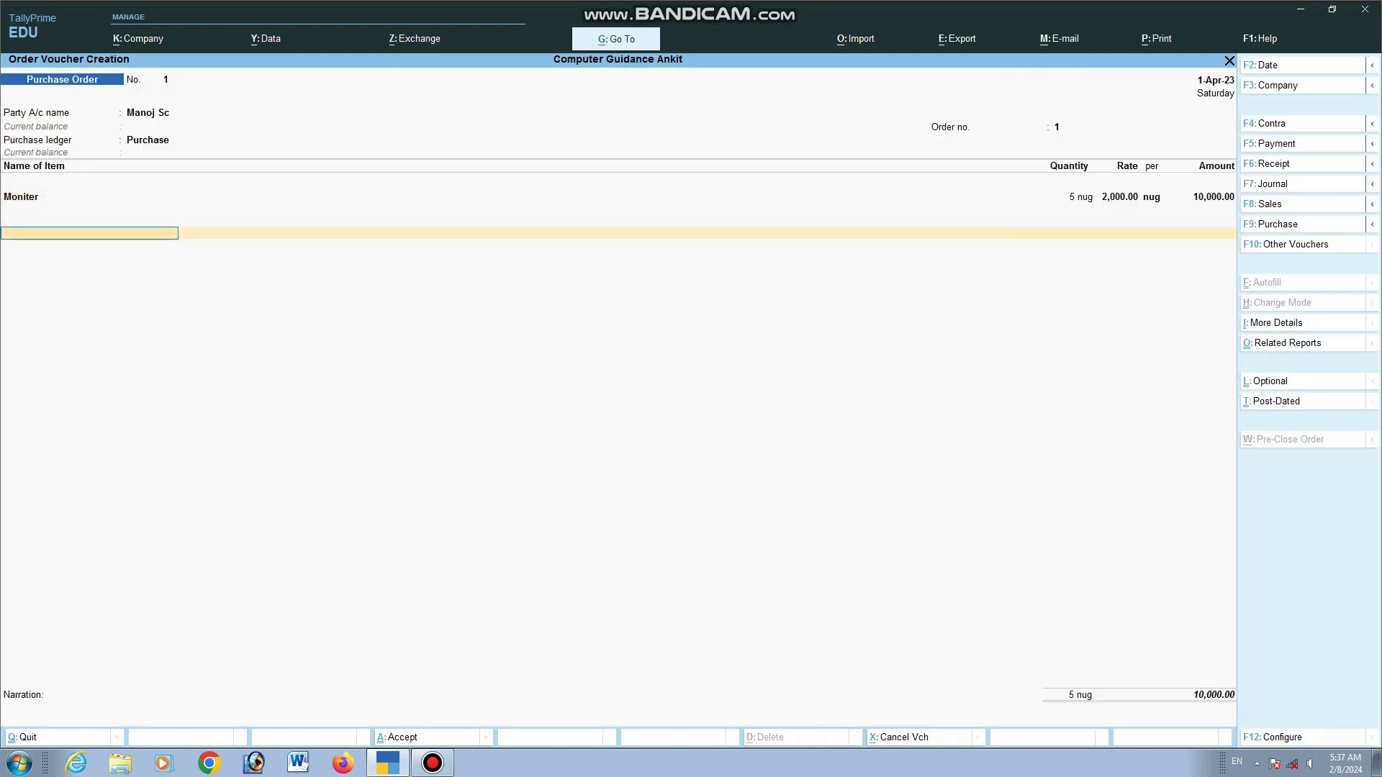
key("Return")
key("Return")
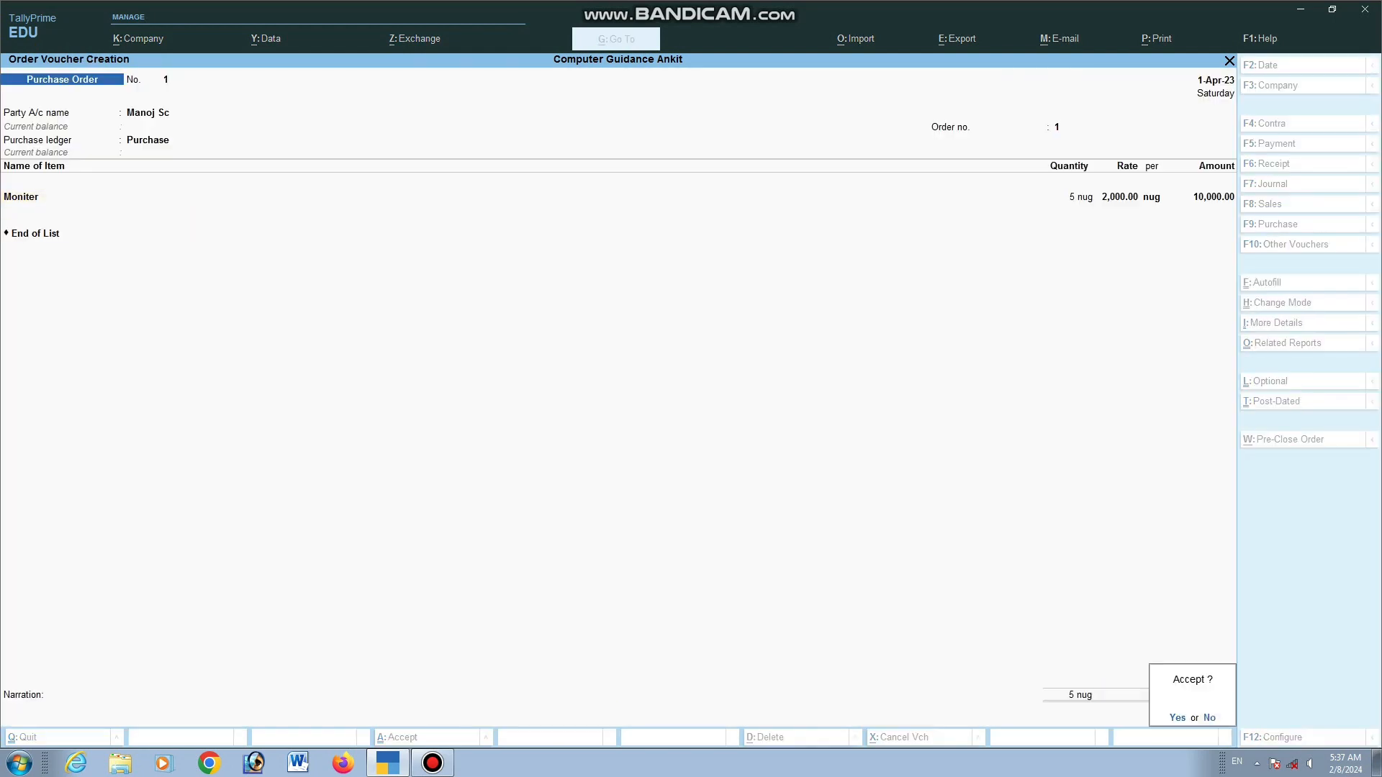
key("Return")
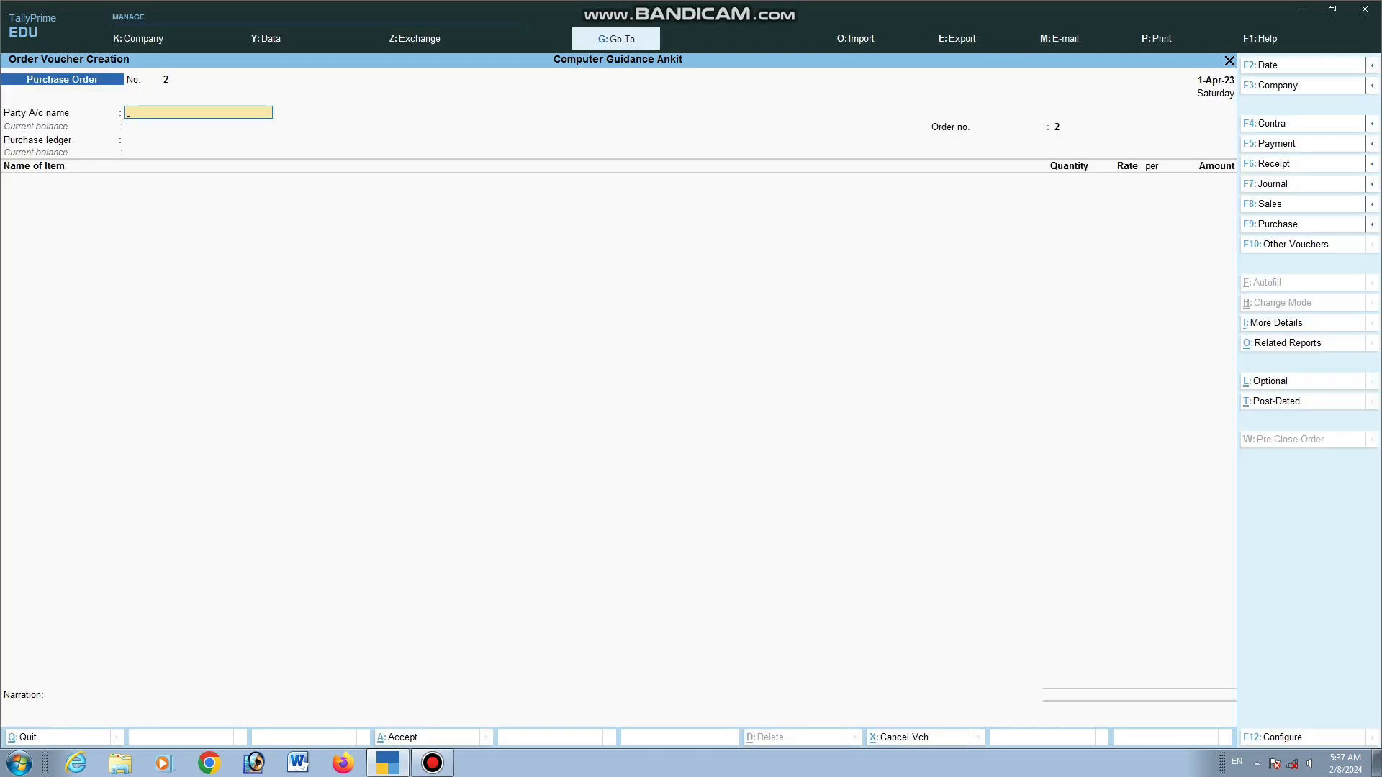
Leave voucher entry and view the Stock Summary report
key("Escape")
key("Down")
key("Down")
key("Down")
key("Down")
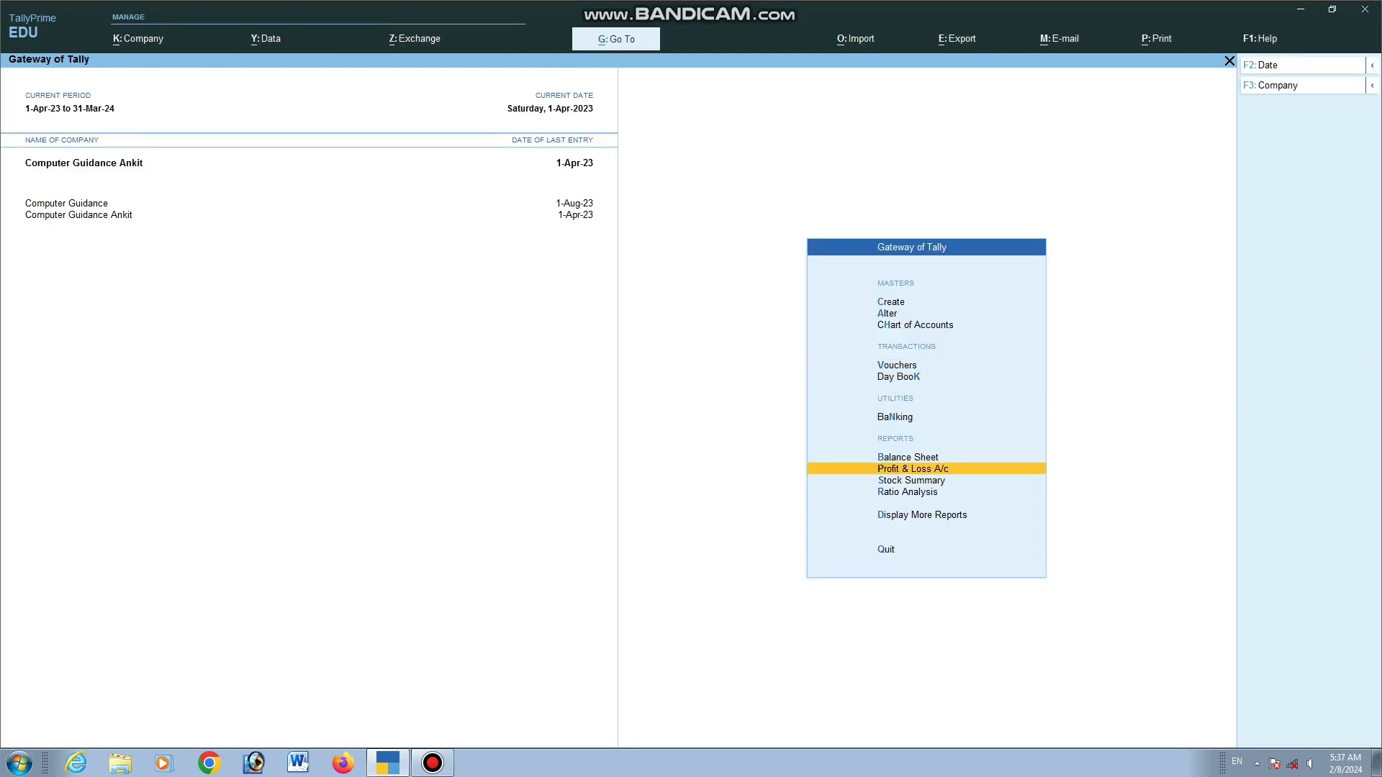
key("Down")
key("Return")
key("Escape")
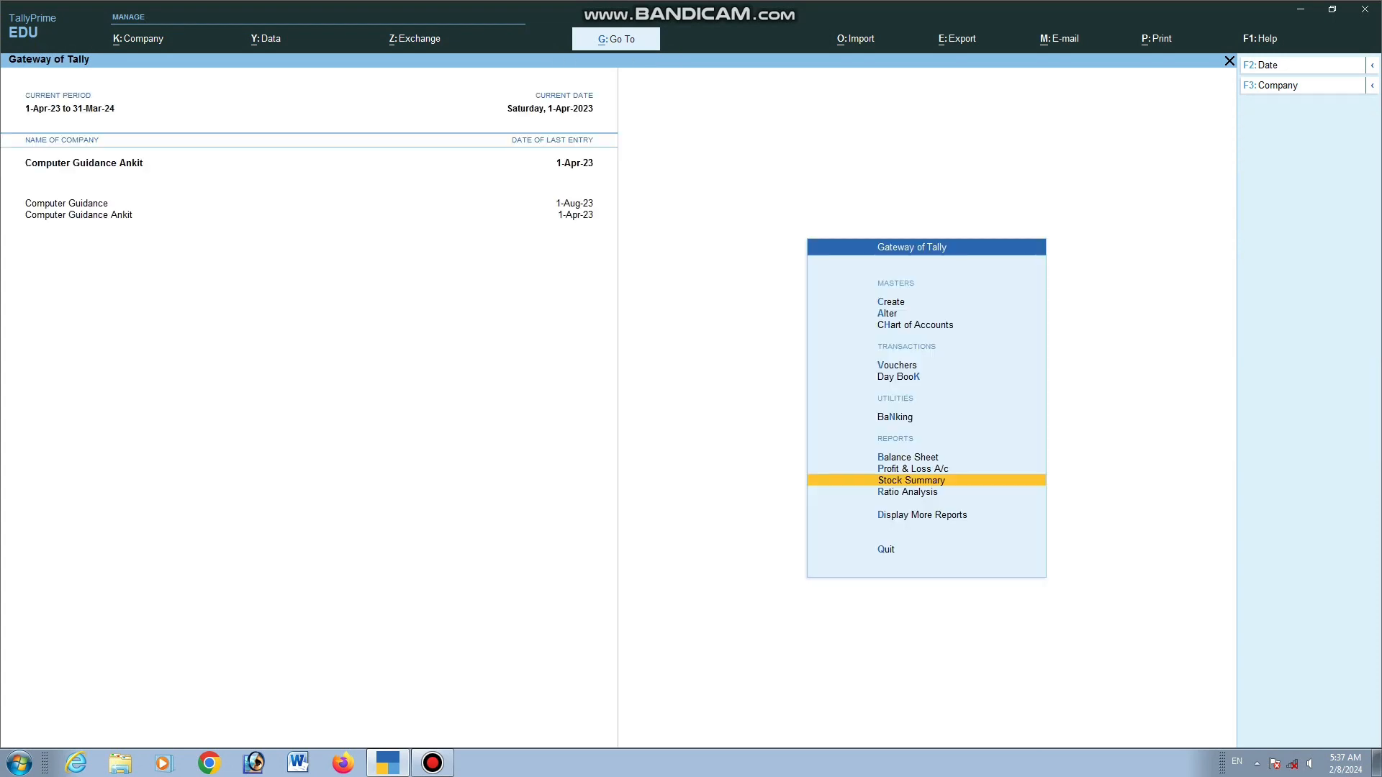
Check the Purchase Accounts entry in the Profit & Loss A/c report and return to the Gateway of Tally
key("Up")
key("Return")
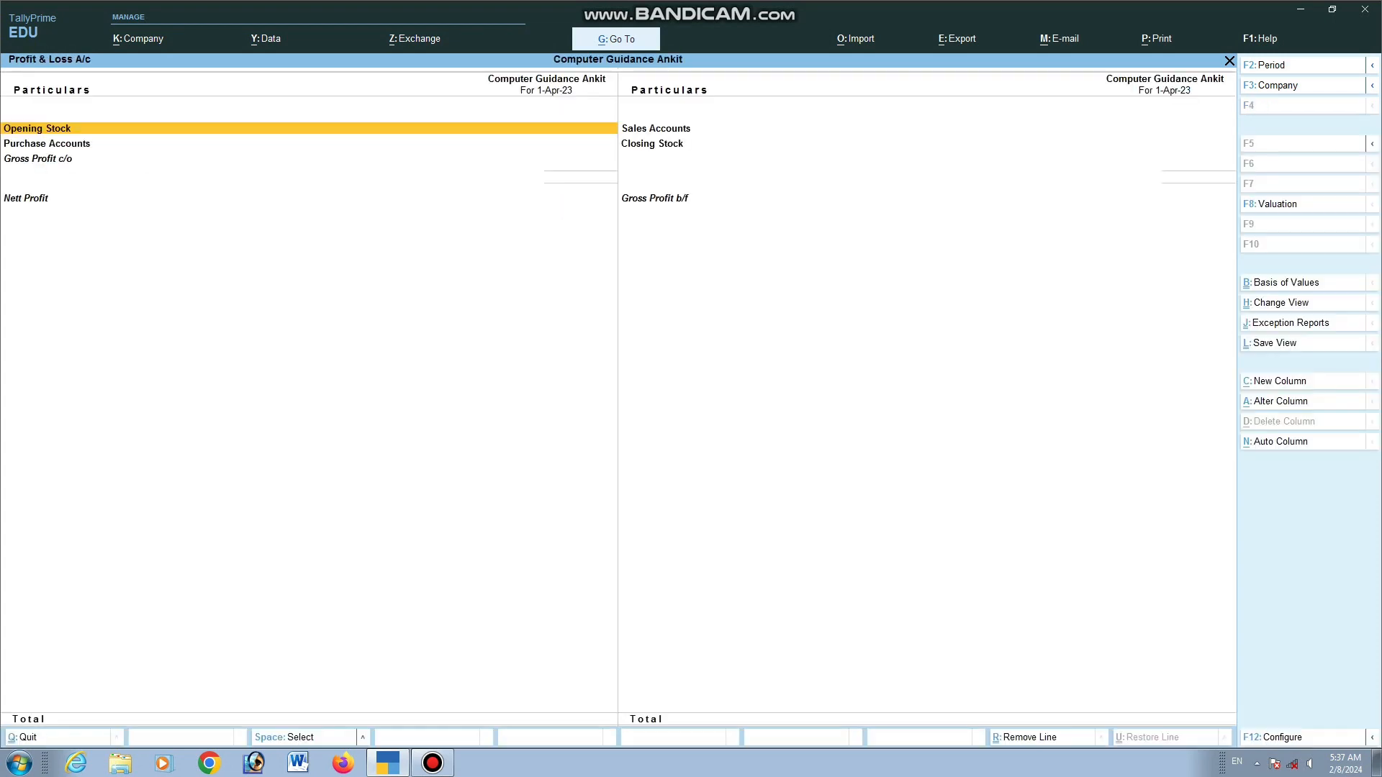
key("Down")
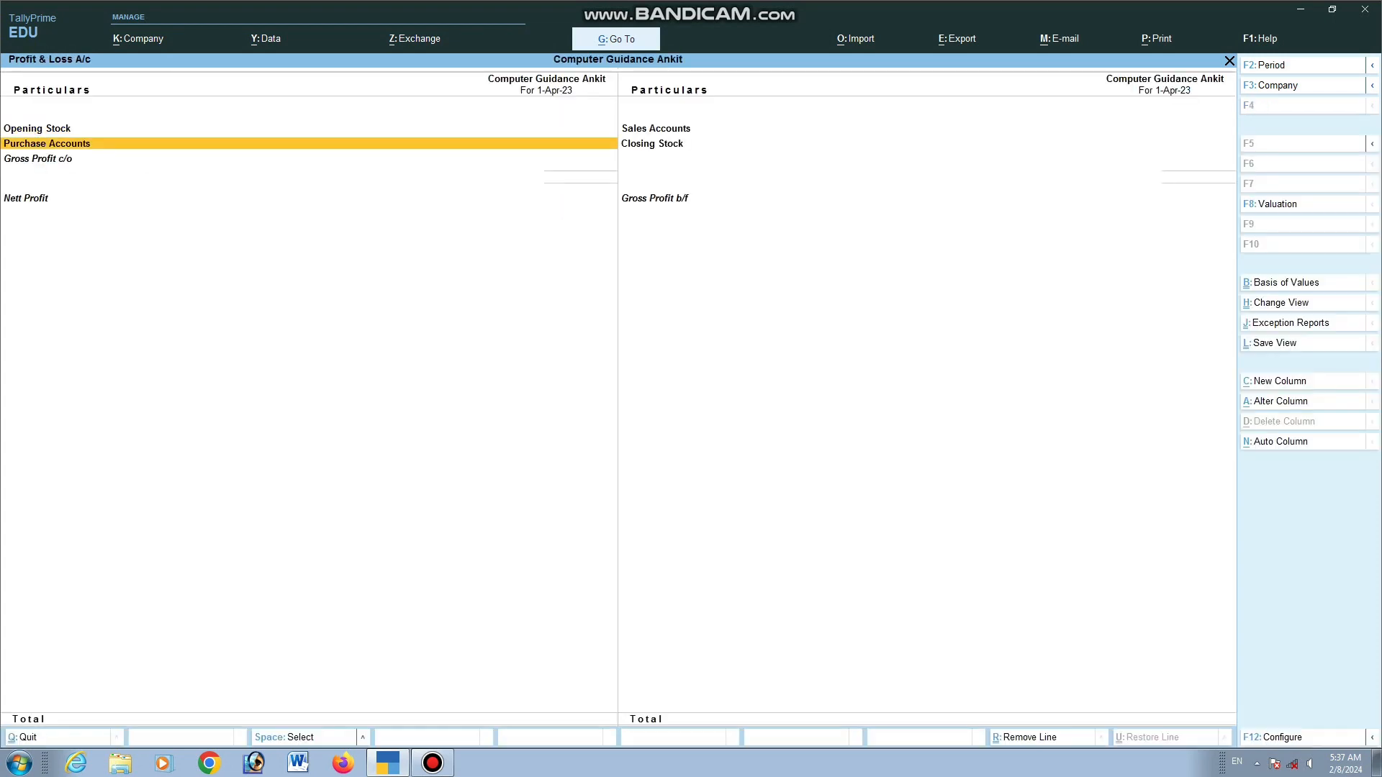
key("Escape")
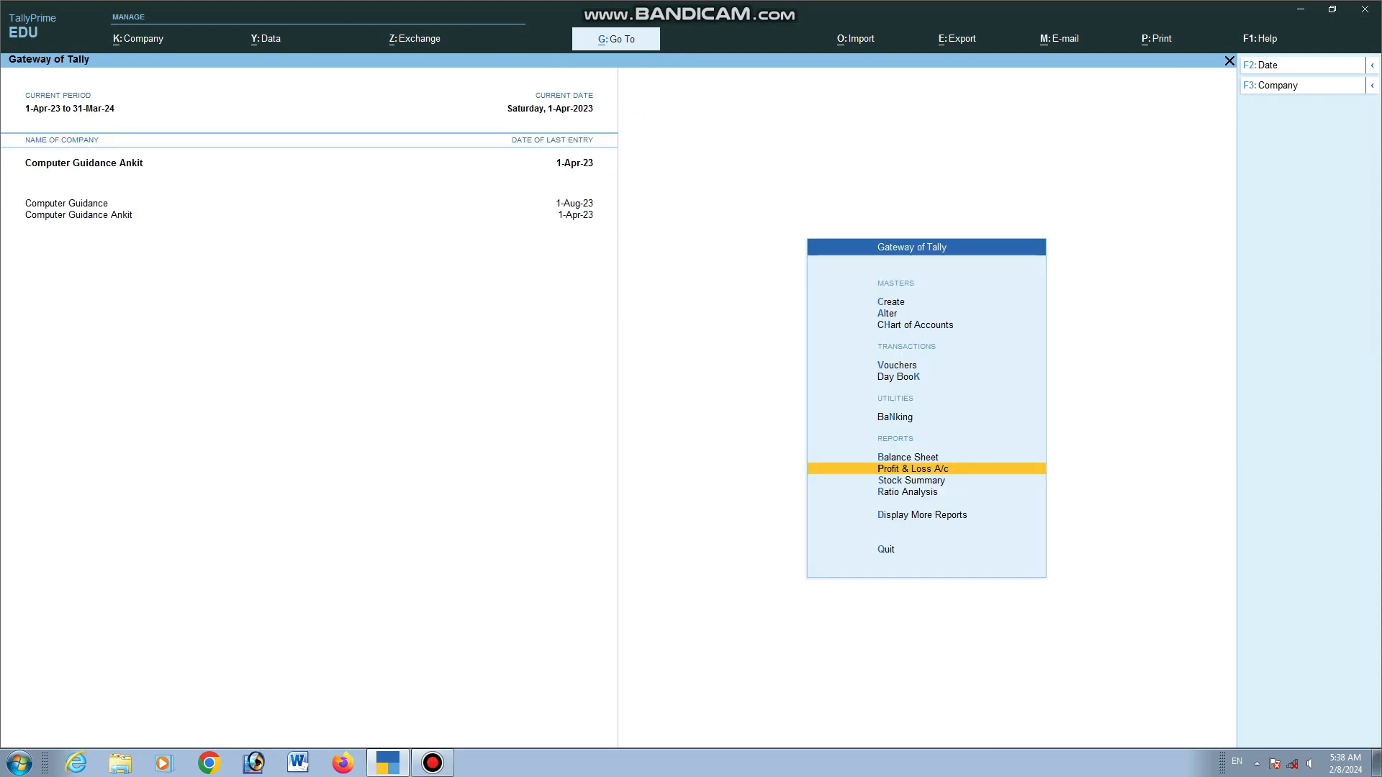
Open voucher entry and start a Receipt Note, leaving its reference number blank
key("Up")
key("Up")
key("Up")
key("Up")
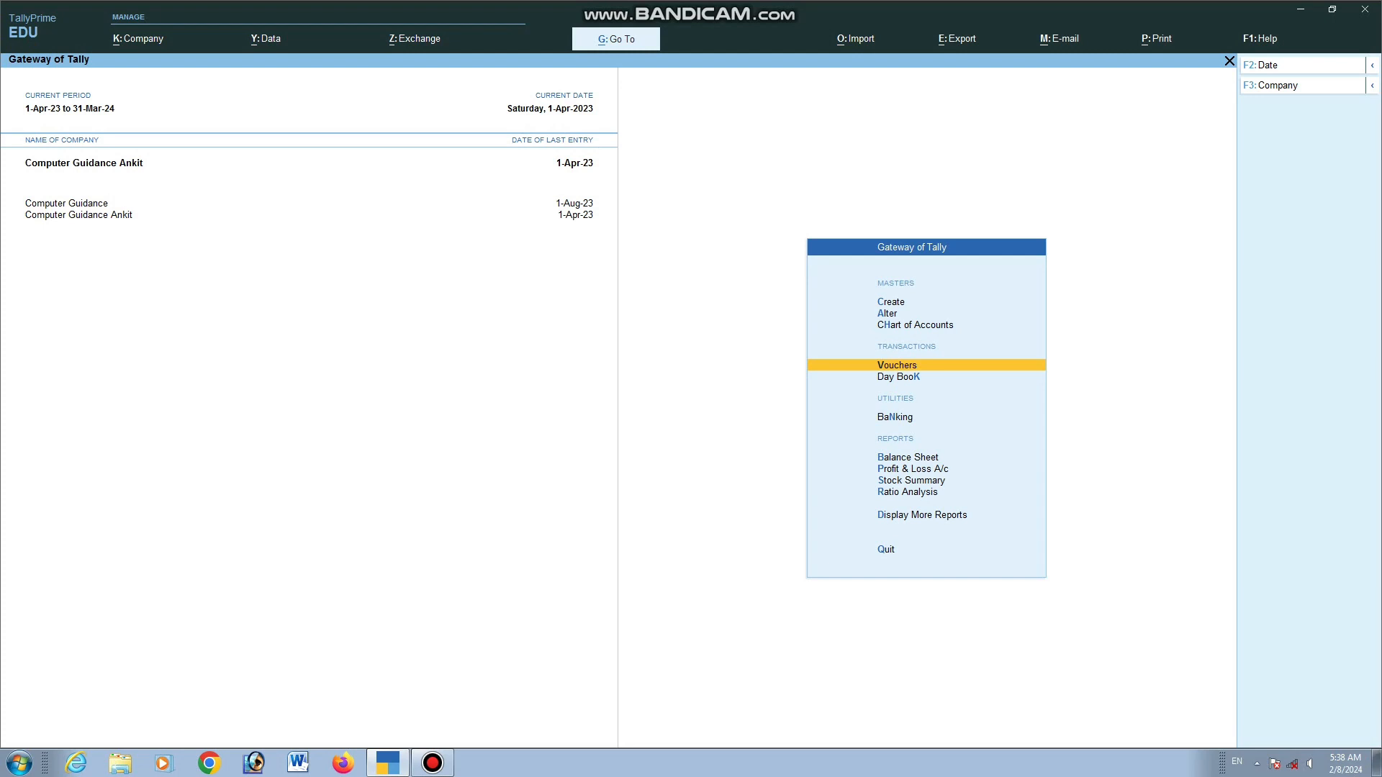
key("Return")
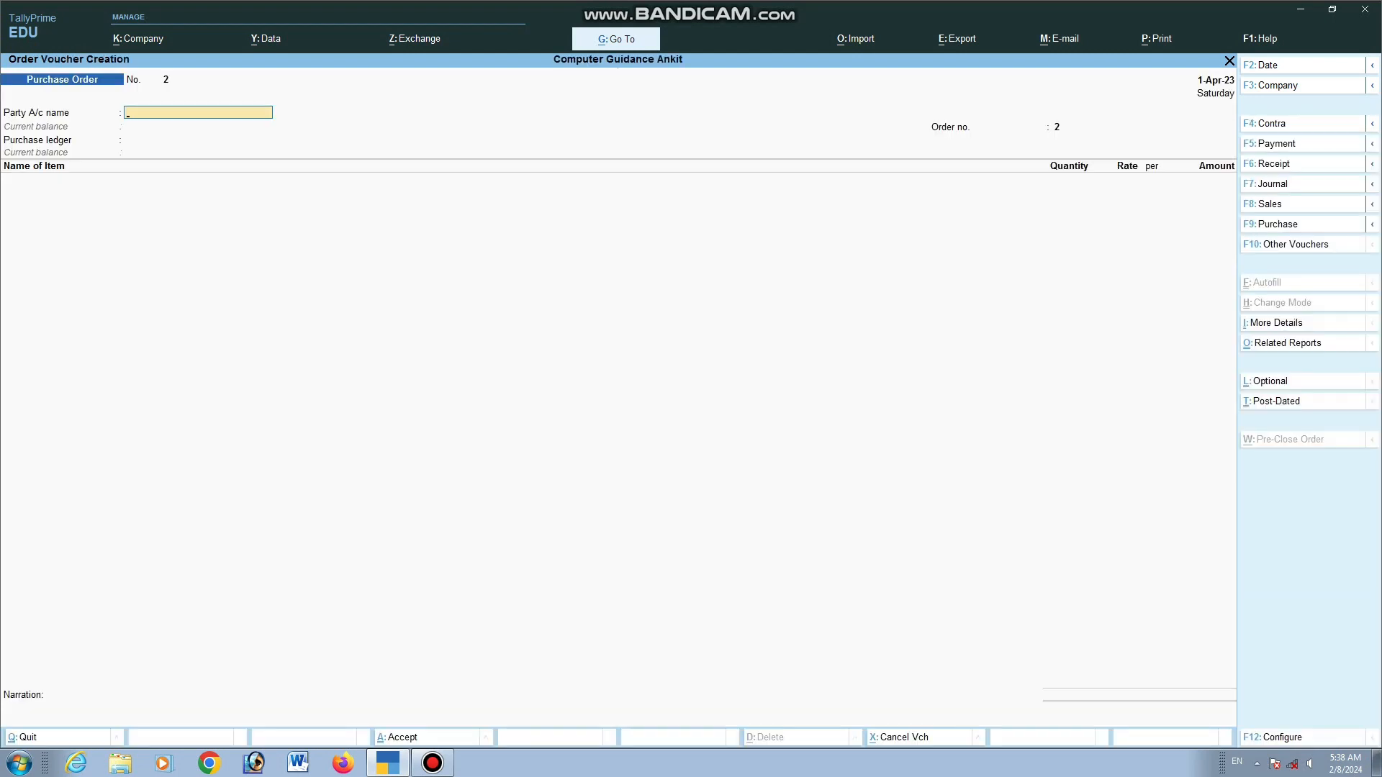
key("alt")
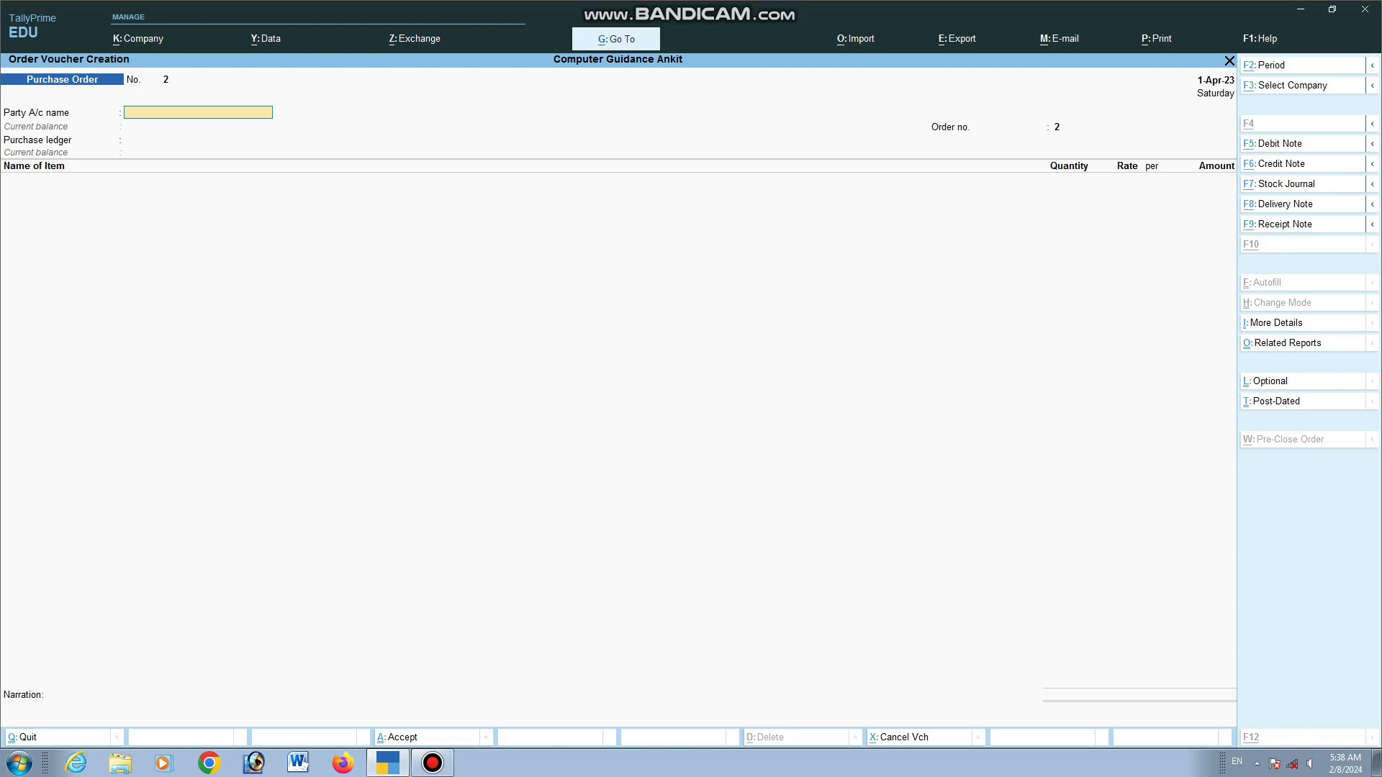
key("alt+F9")
key("Return")
key("Return")
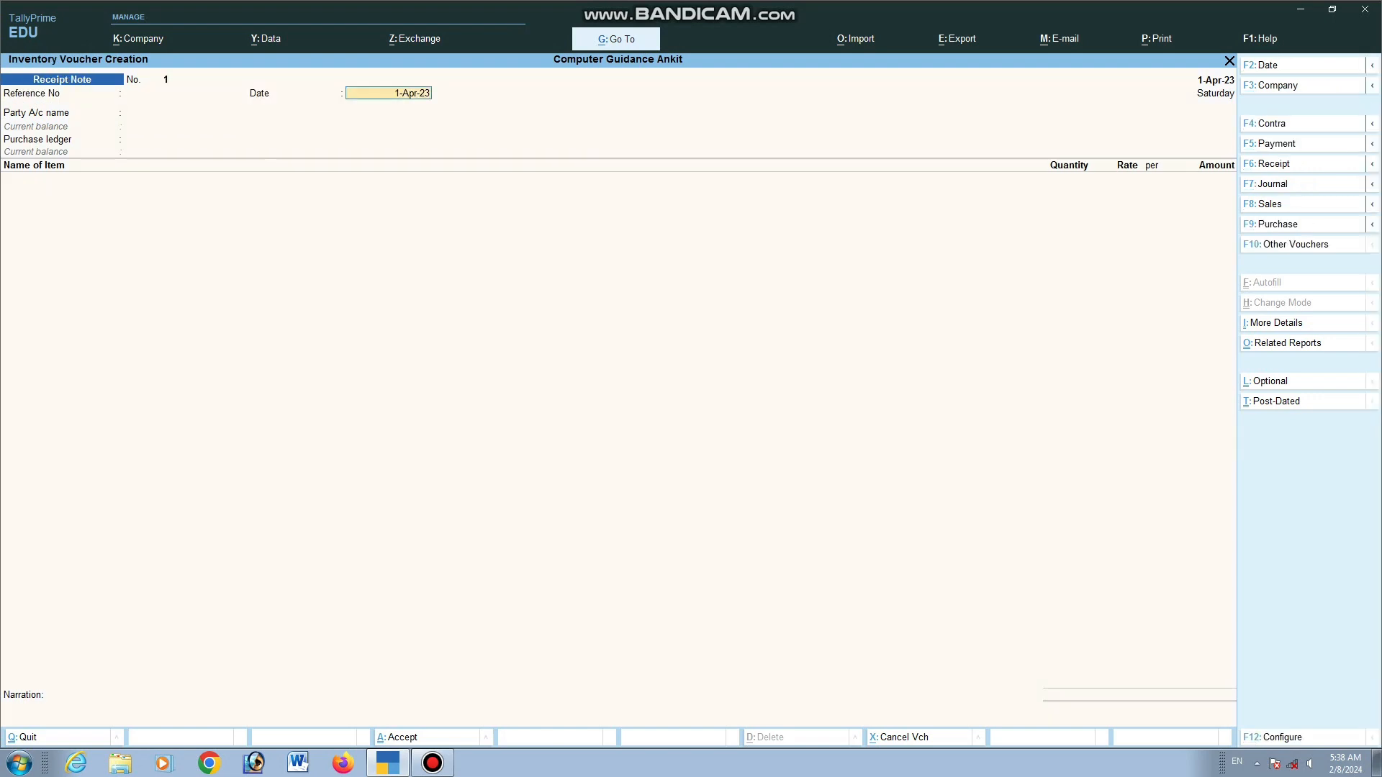
Choose the supplier's ledger as the Receipt Note's party account and link it to order 1
key("Down")
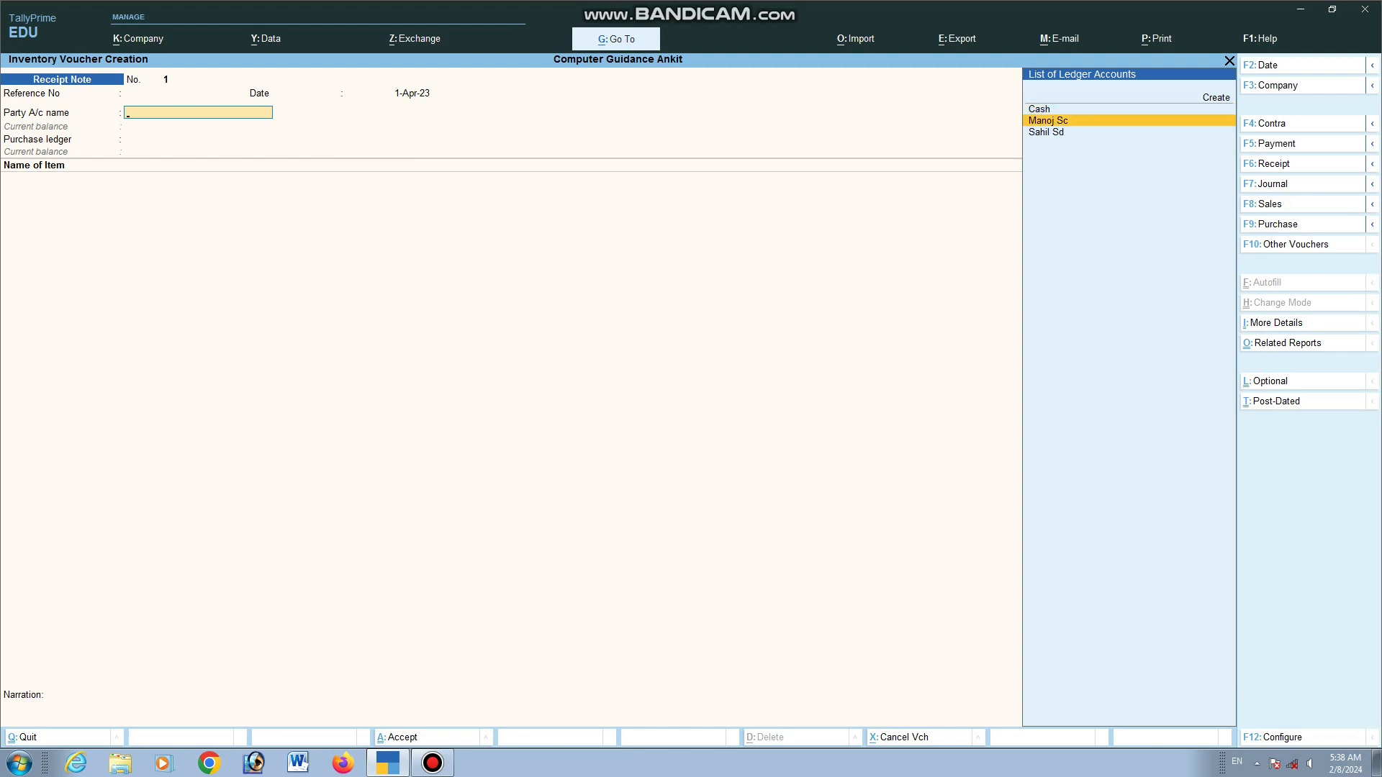
key("Return")
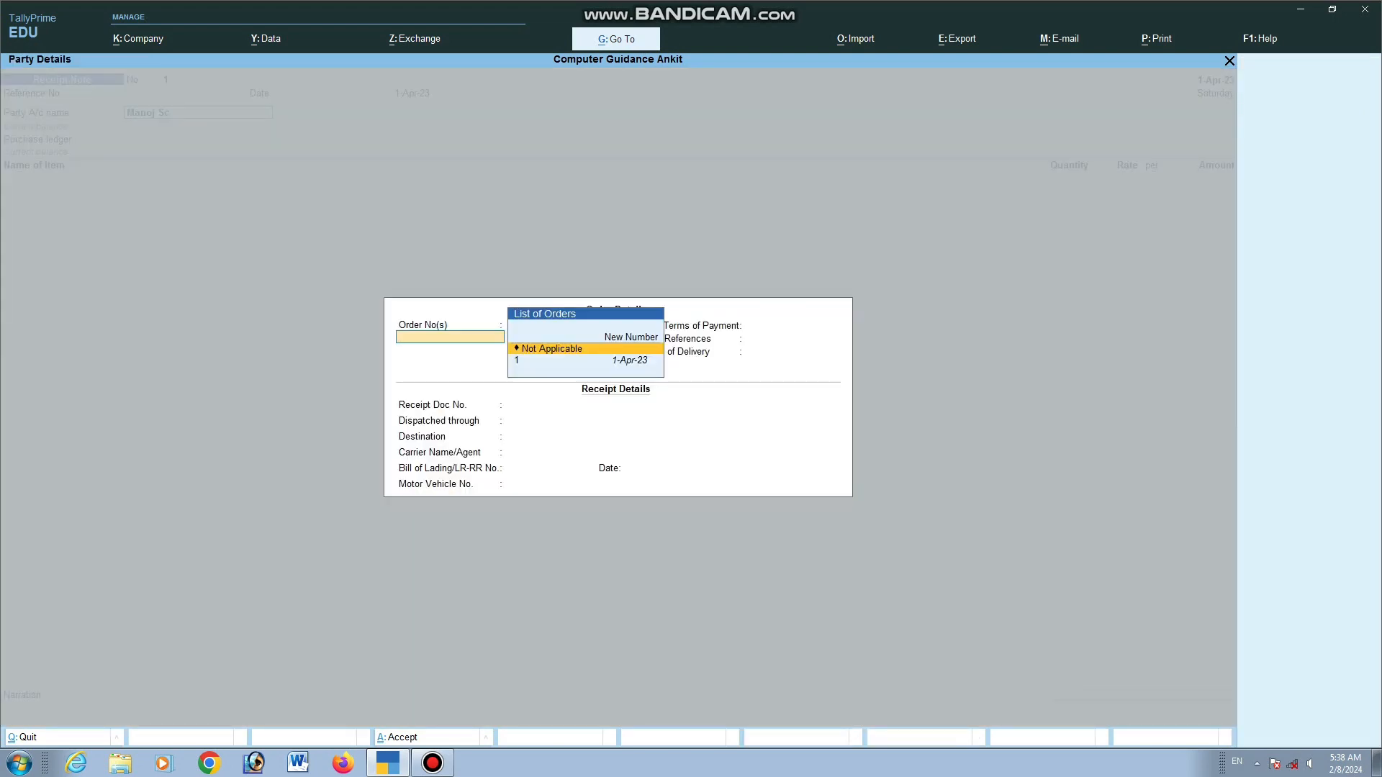
key("Down")
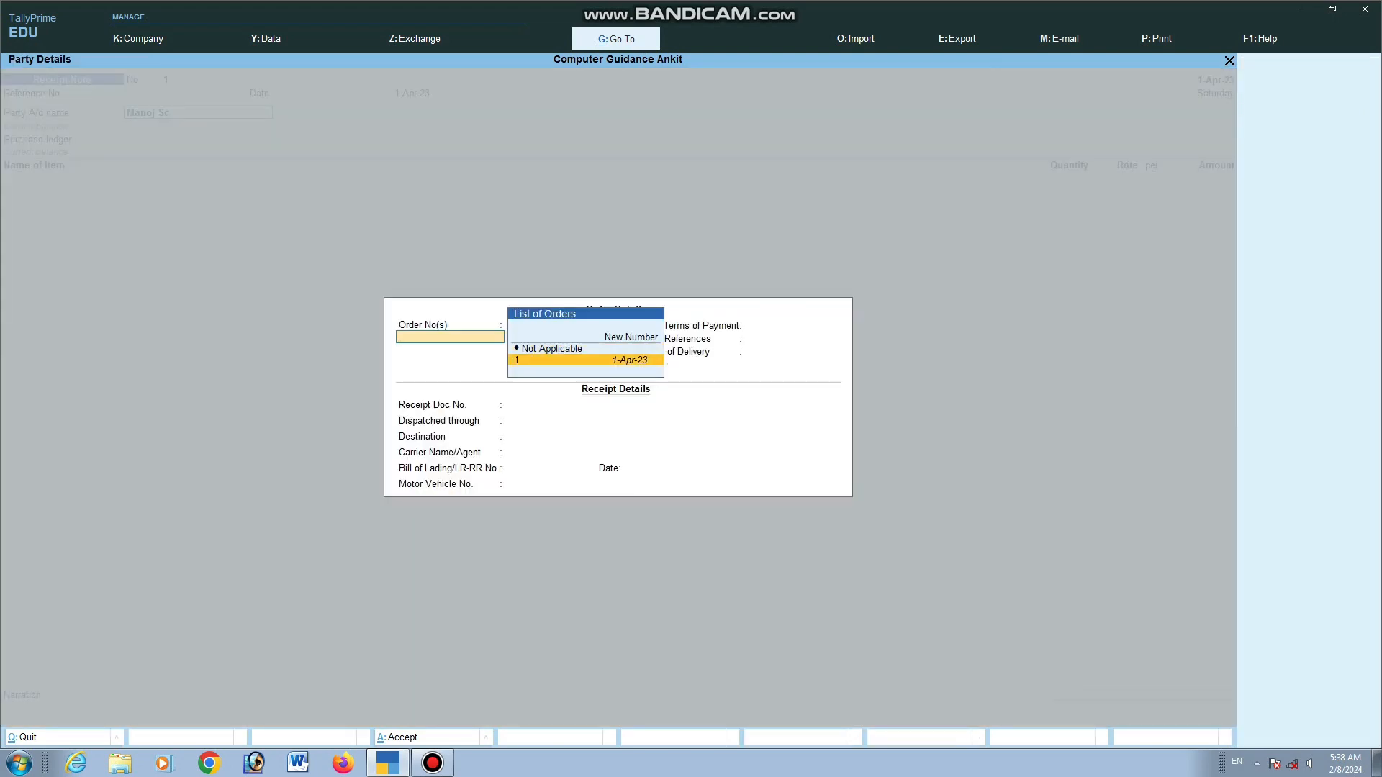
key("Return")
Accept the order date, leave the remaining order and receipt details blank, and accept the supplier's party details
key("Return")
key("Return")
key("Return")
key("Return")
key("Return")
key("Return")
key("Return")
key("Return")
key("Return")
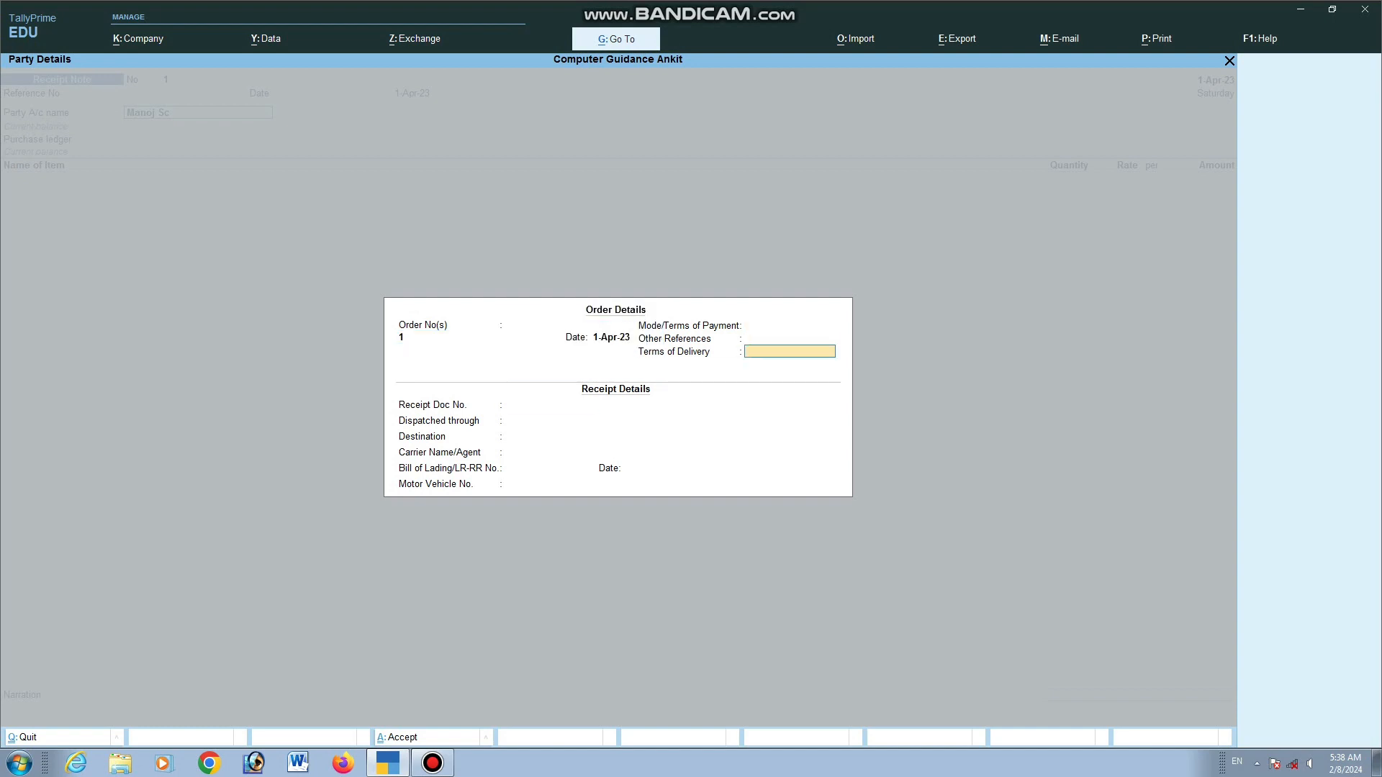
key("Return")
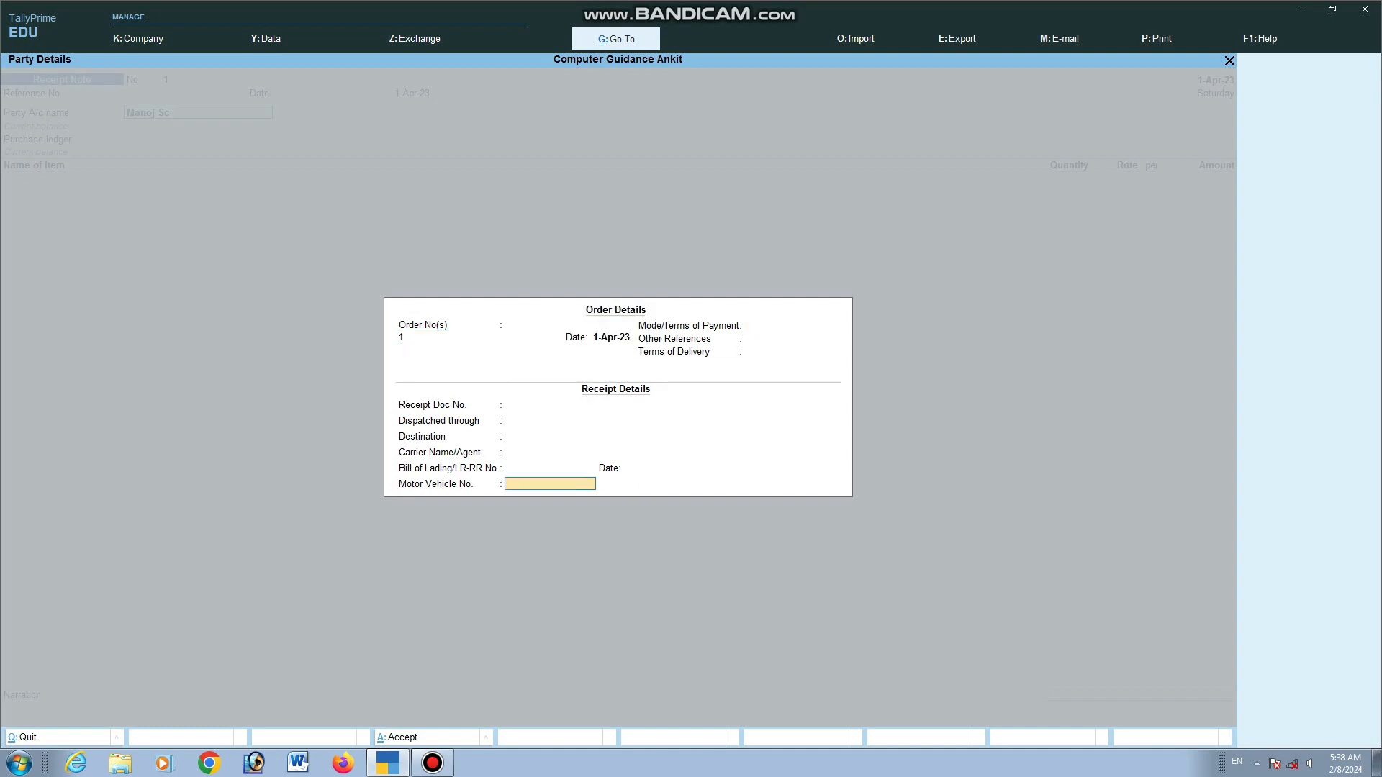
key("Return")
key("Return")
key("Return")
key("Return")
key("Return")
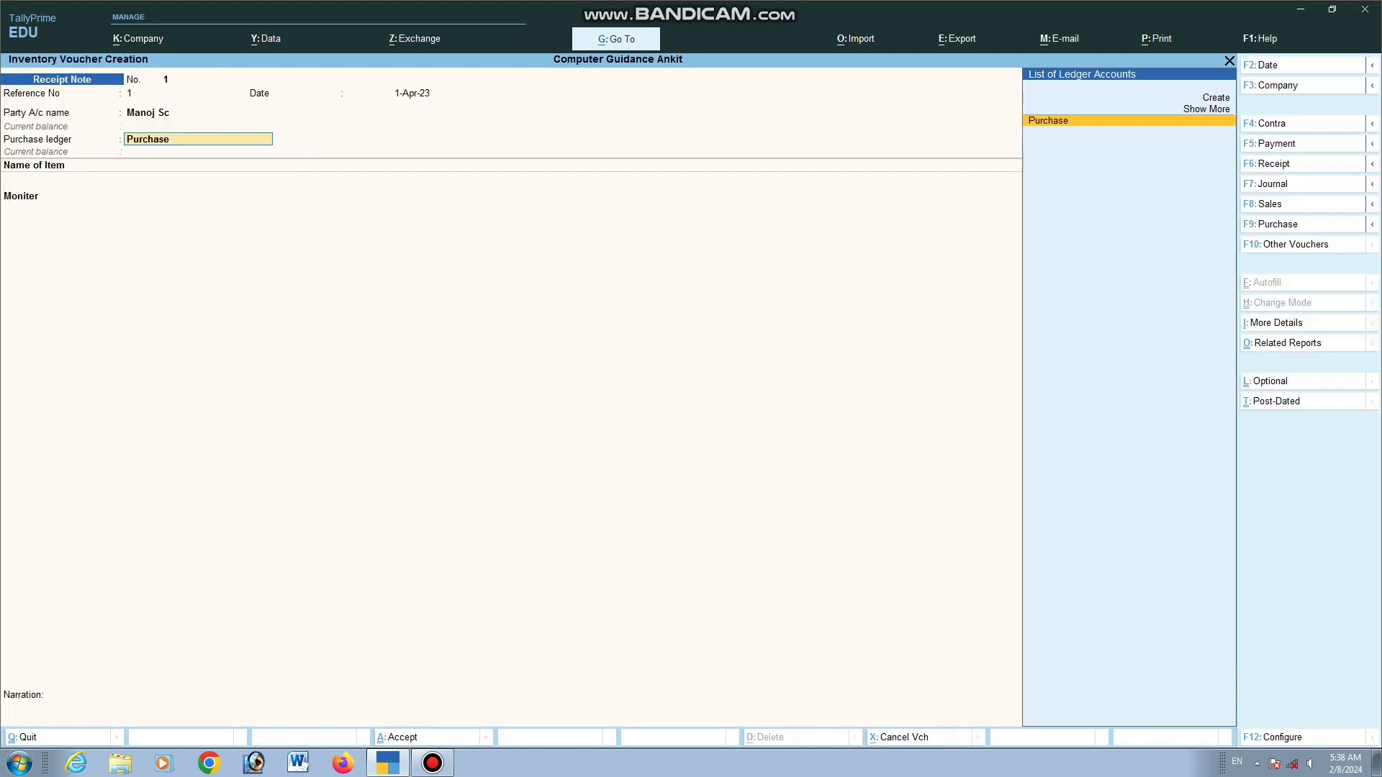
Keep the Purchase ledger and the Moniter item, and give its allocation the new tracking number MI01
key("Return")
key("Return")
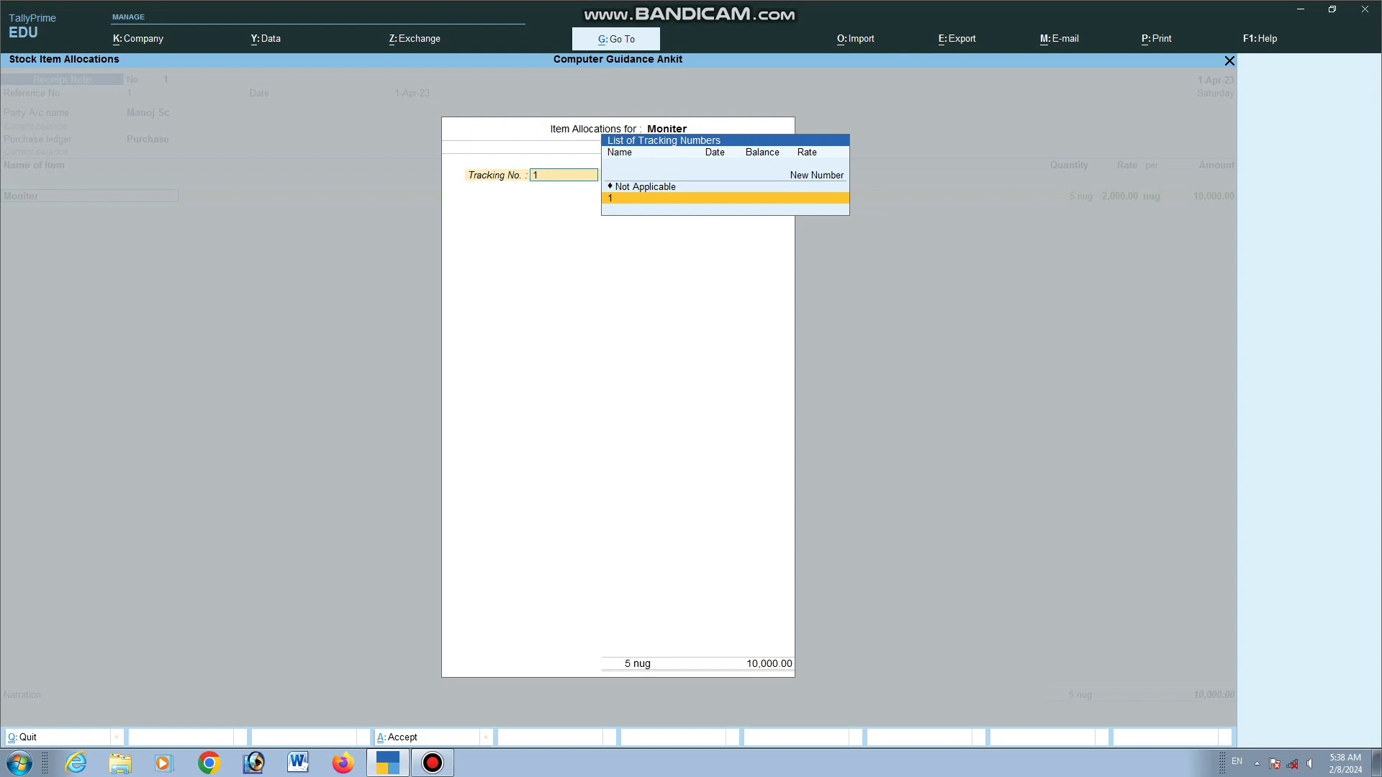
key("Up")
key("Up")
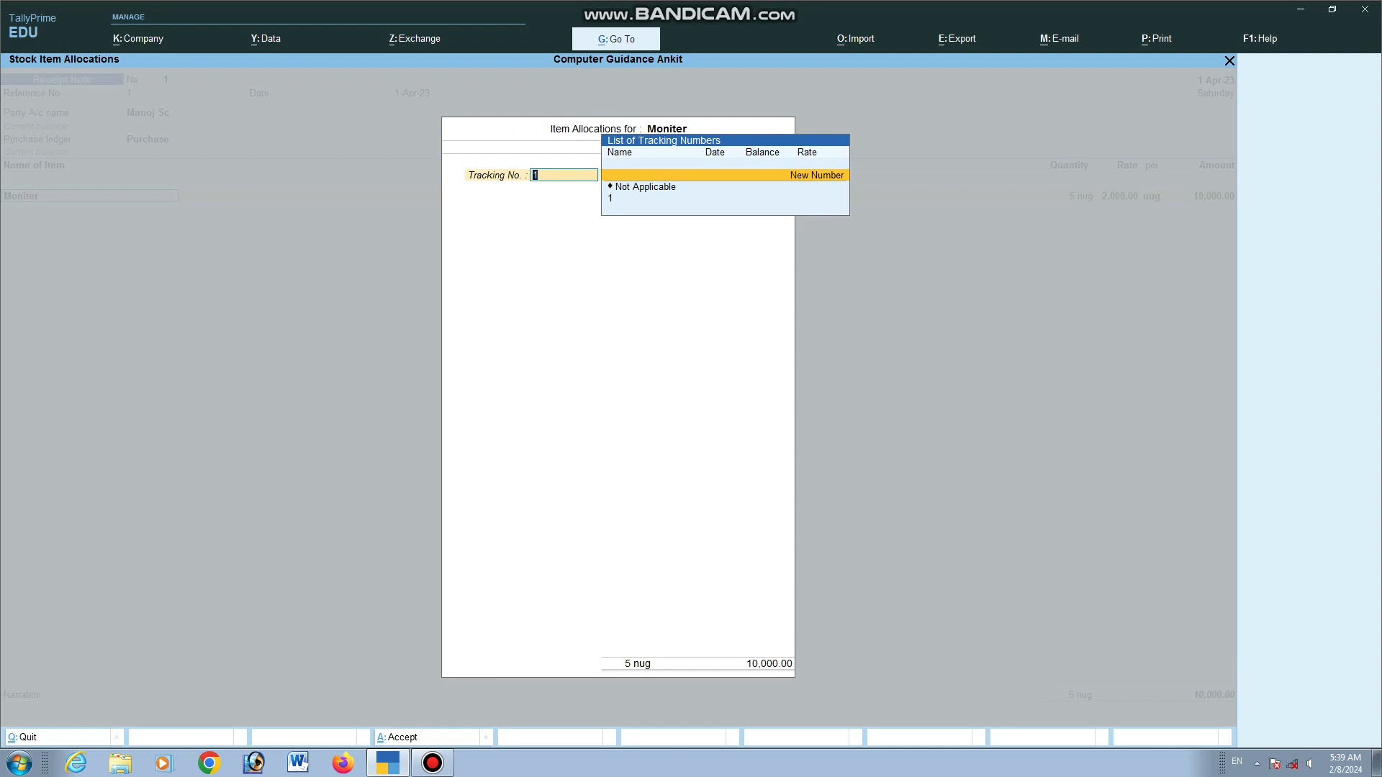
key("Return")
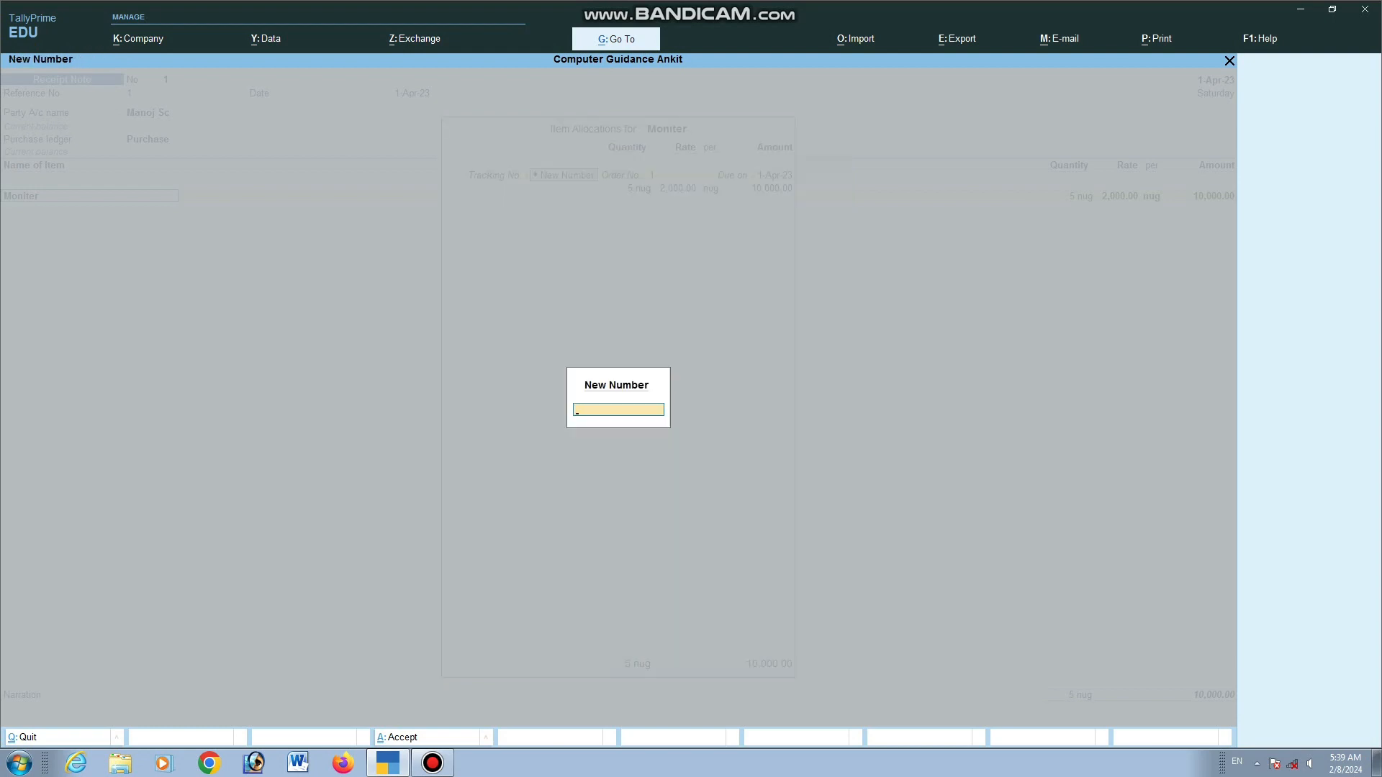
type("MI01")
key("Return")
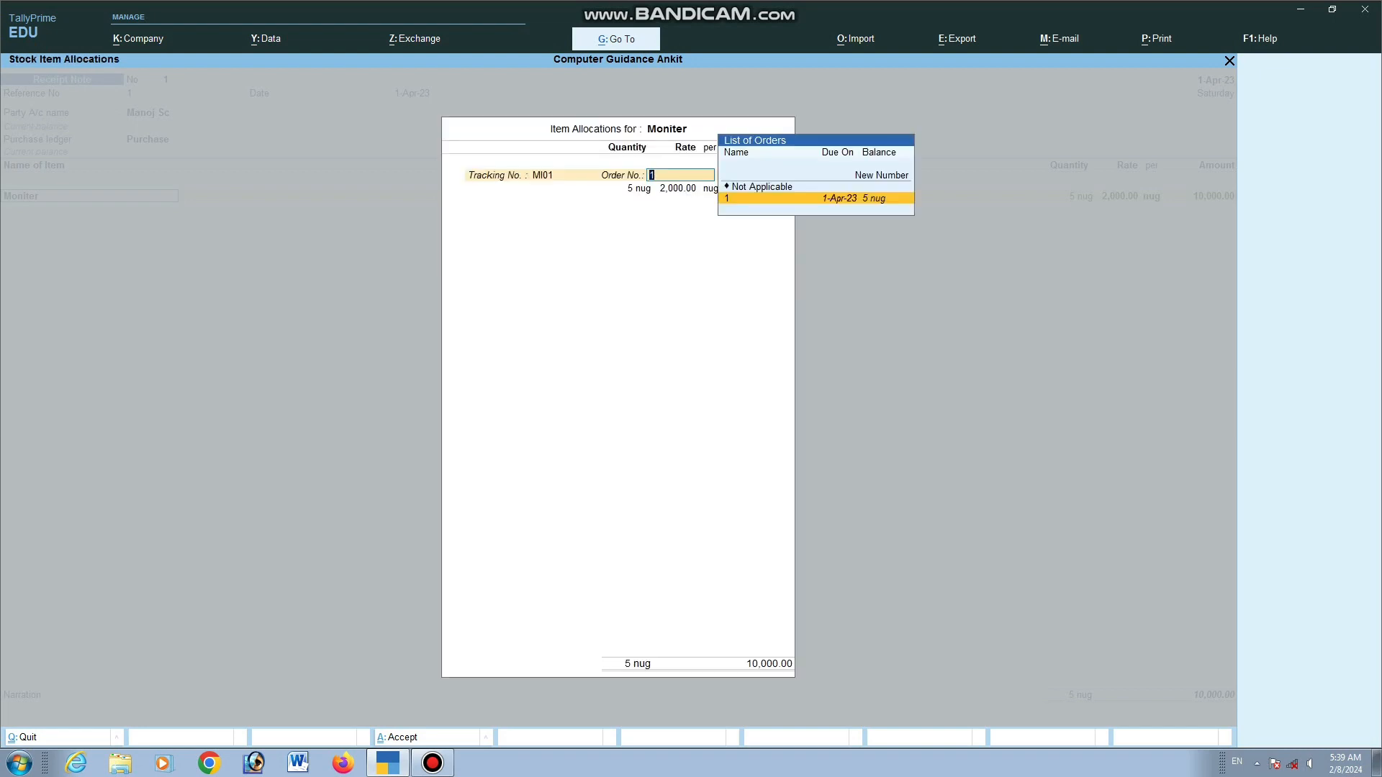
Confirm order 1 with 5 nug at 2,000.00, end the item list, and save the Receipt Note without a narration
key("Return")
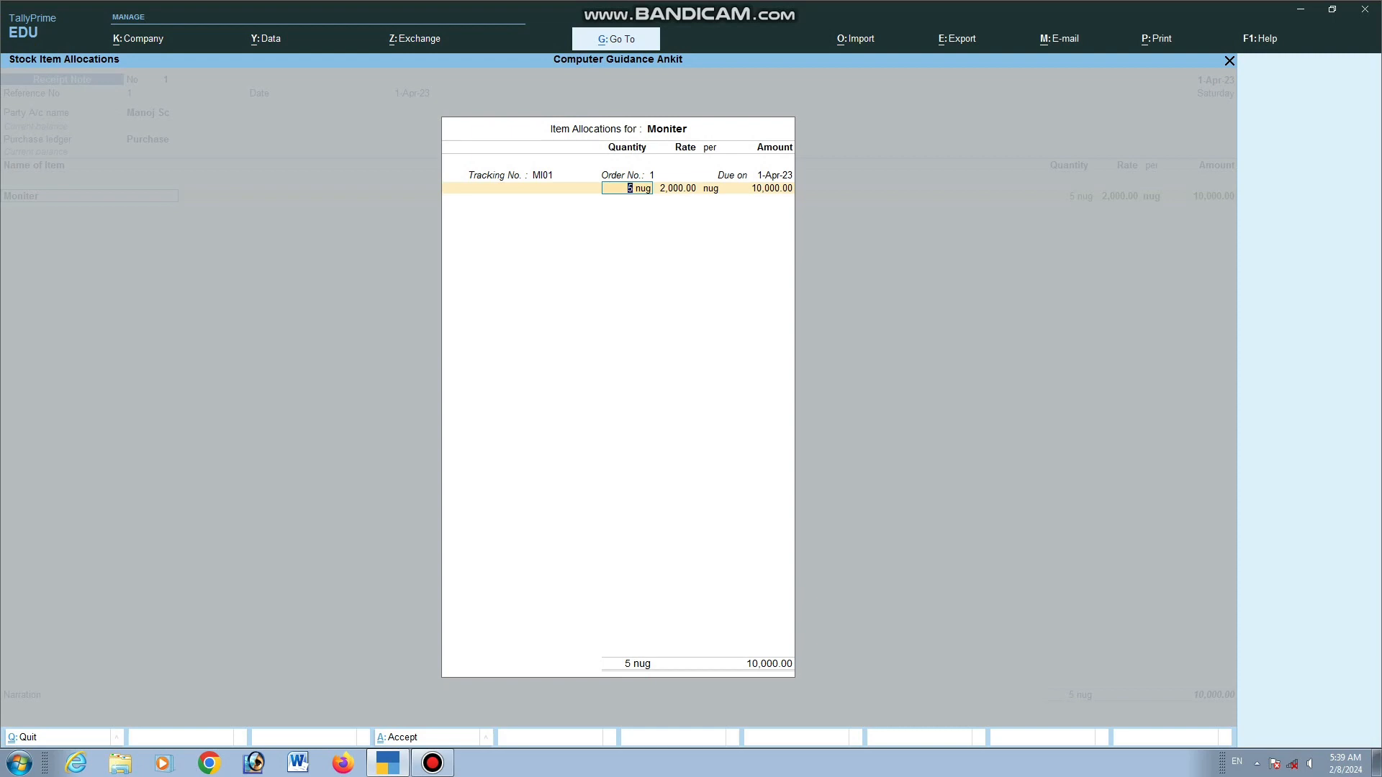
key("Return")
key("Return")
key("Return")
key("Return")
key("Return")
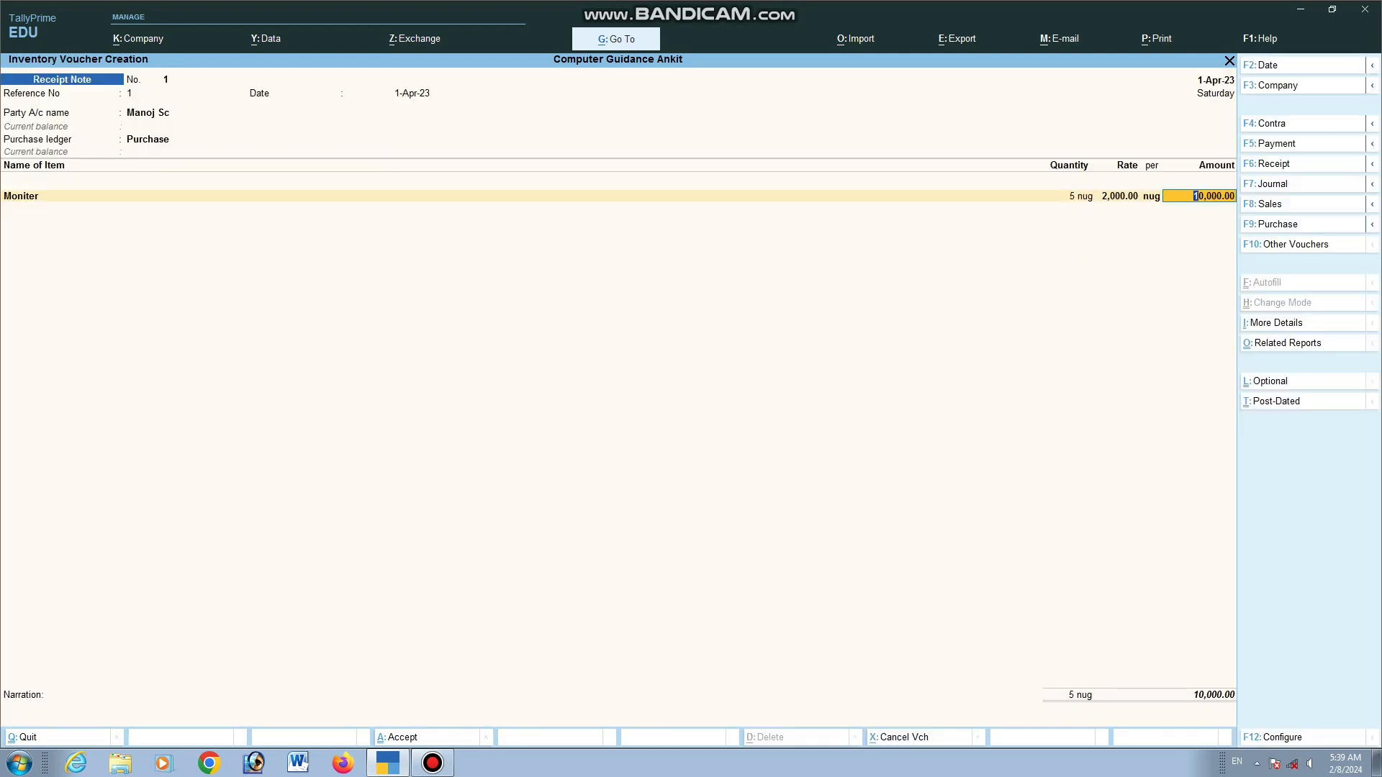
key("Return")
key("Return")
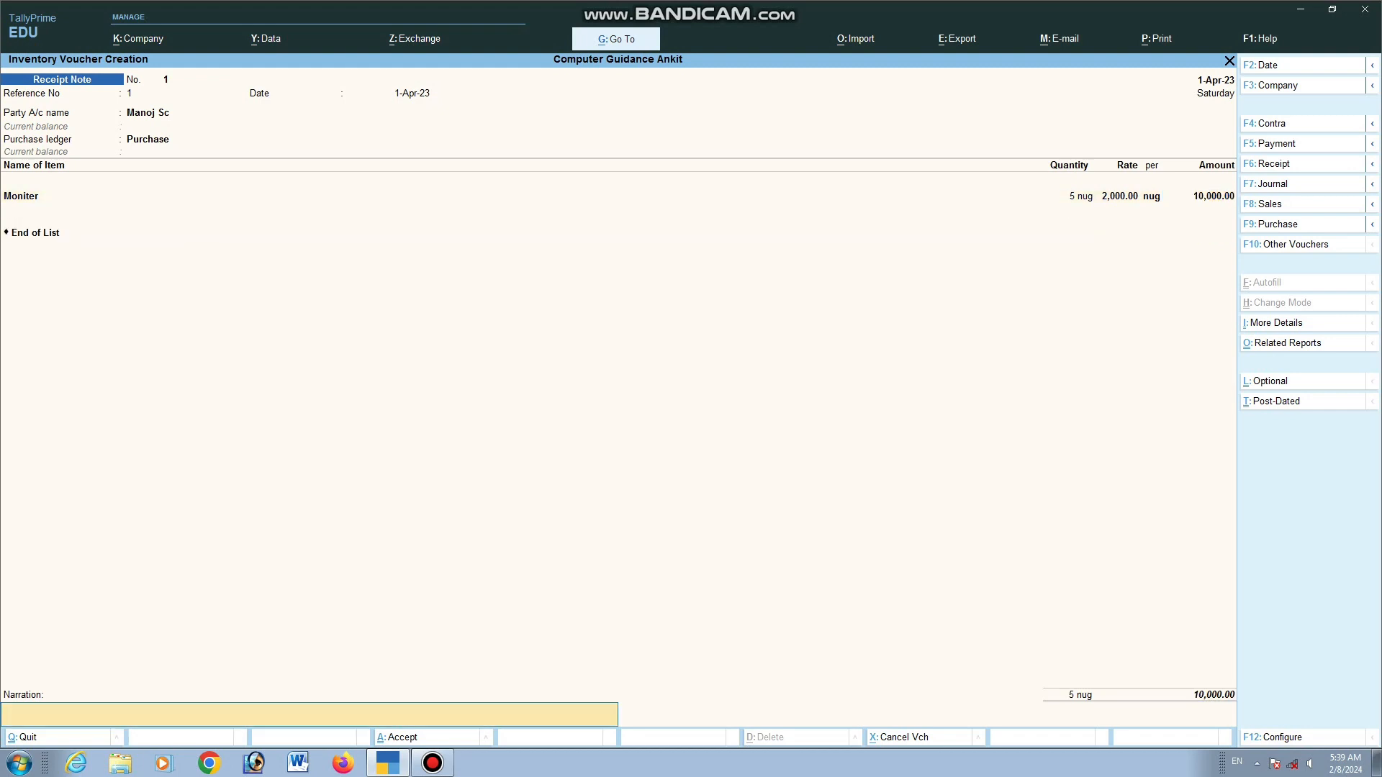
key("Return")
key("y")
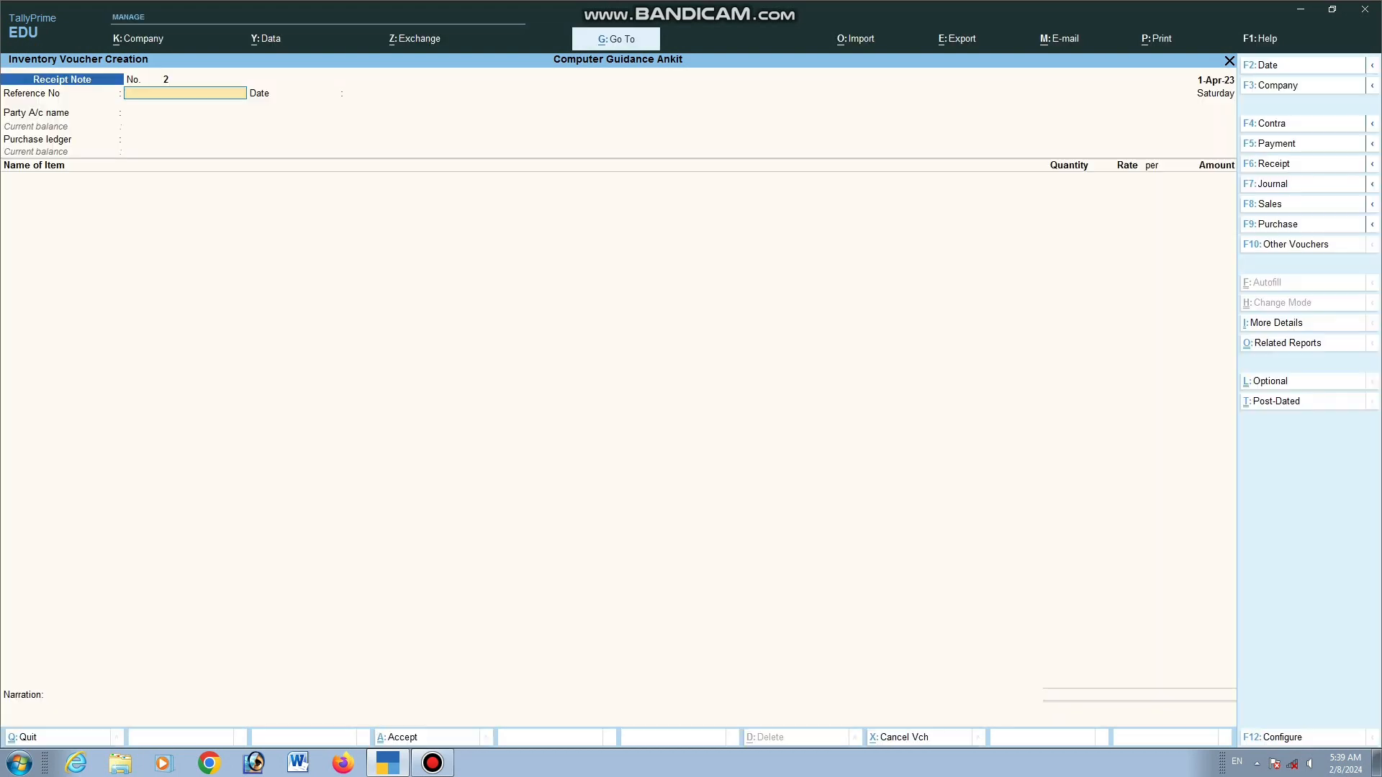
Leave voucher entry and check the Moniter stock in the Stock Summary report
key("Escape")
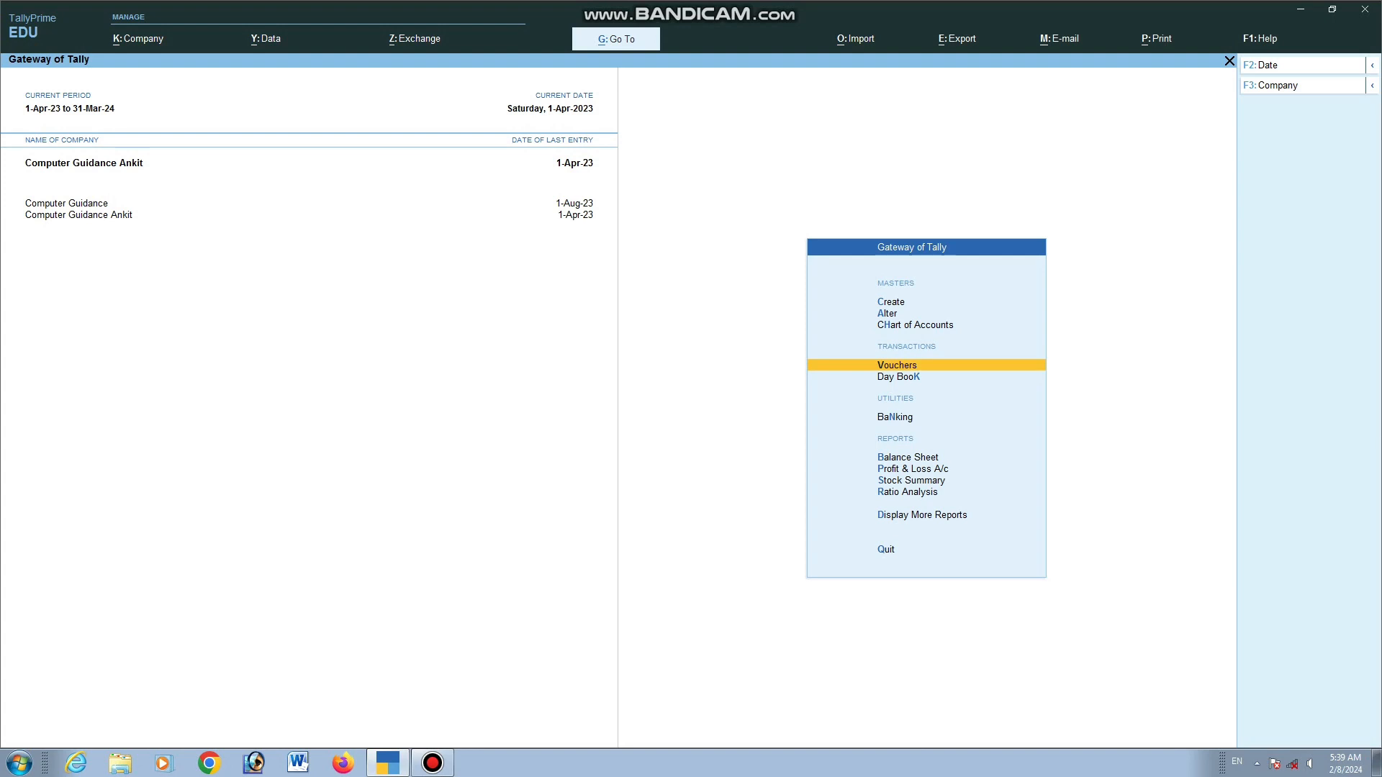
key("Down")
key("Down")
key("Down")
key("Down")
key("Down")
key("Return")
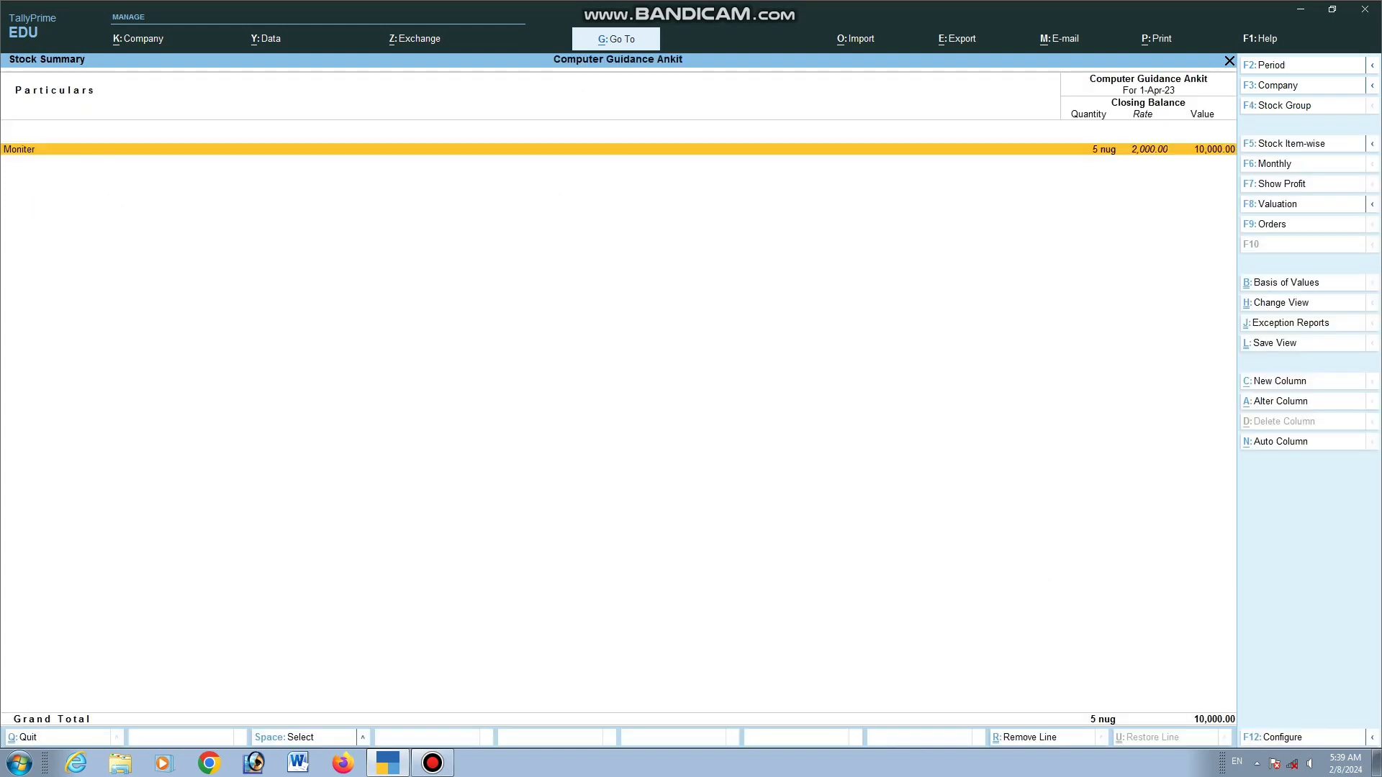
Examine Purchase Accounts in the Profit & Loss A/c down to the pending purchase bills, and return to the Gateway of Tally
key("Escape")
key("Up")
key("Return")
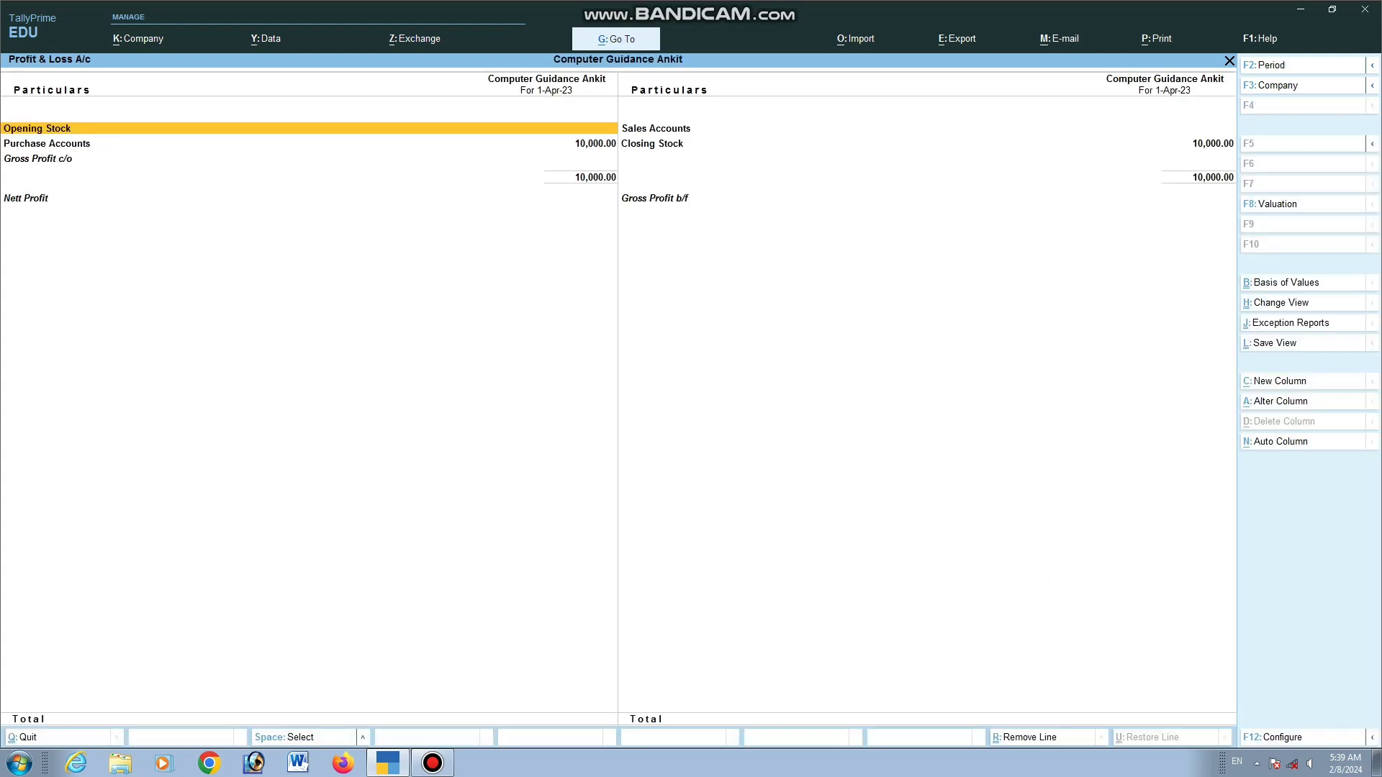
key("Down")
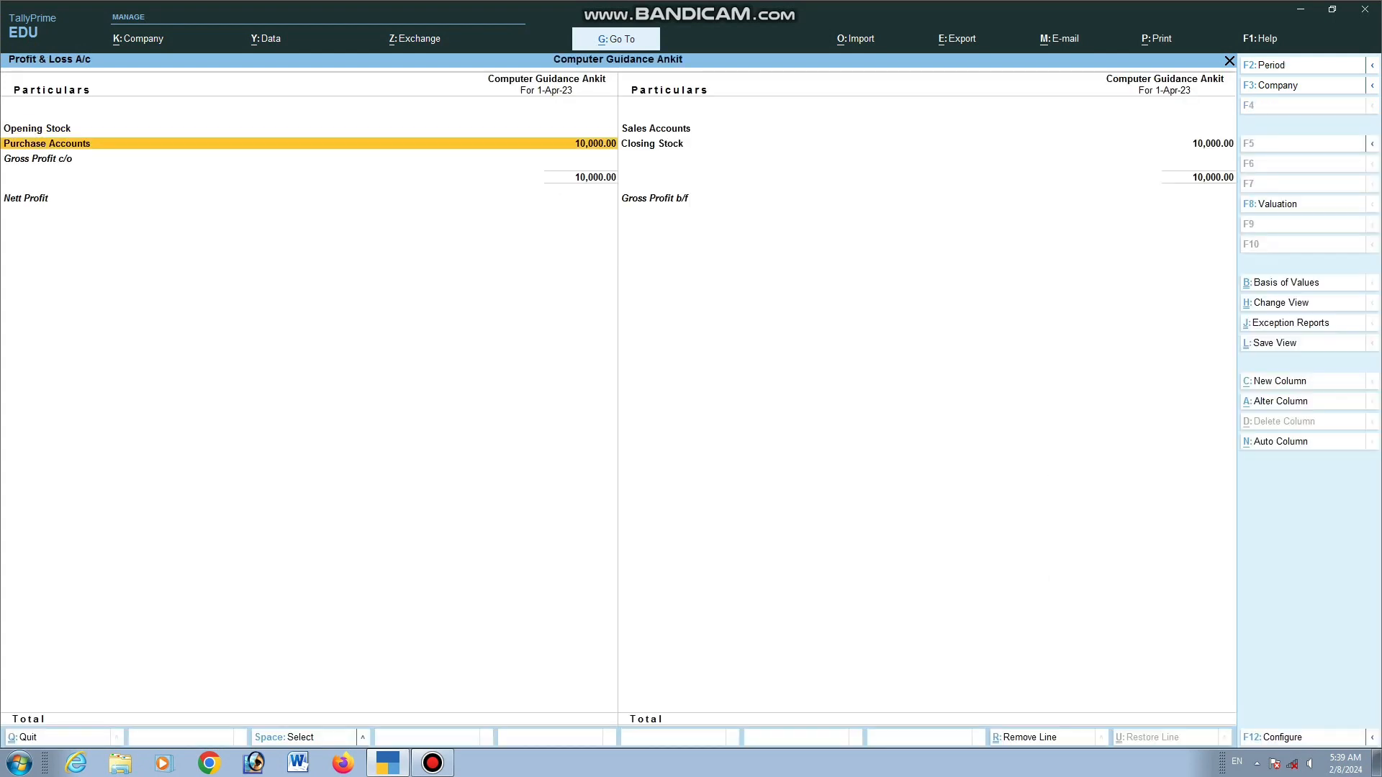
key("Return")
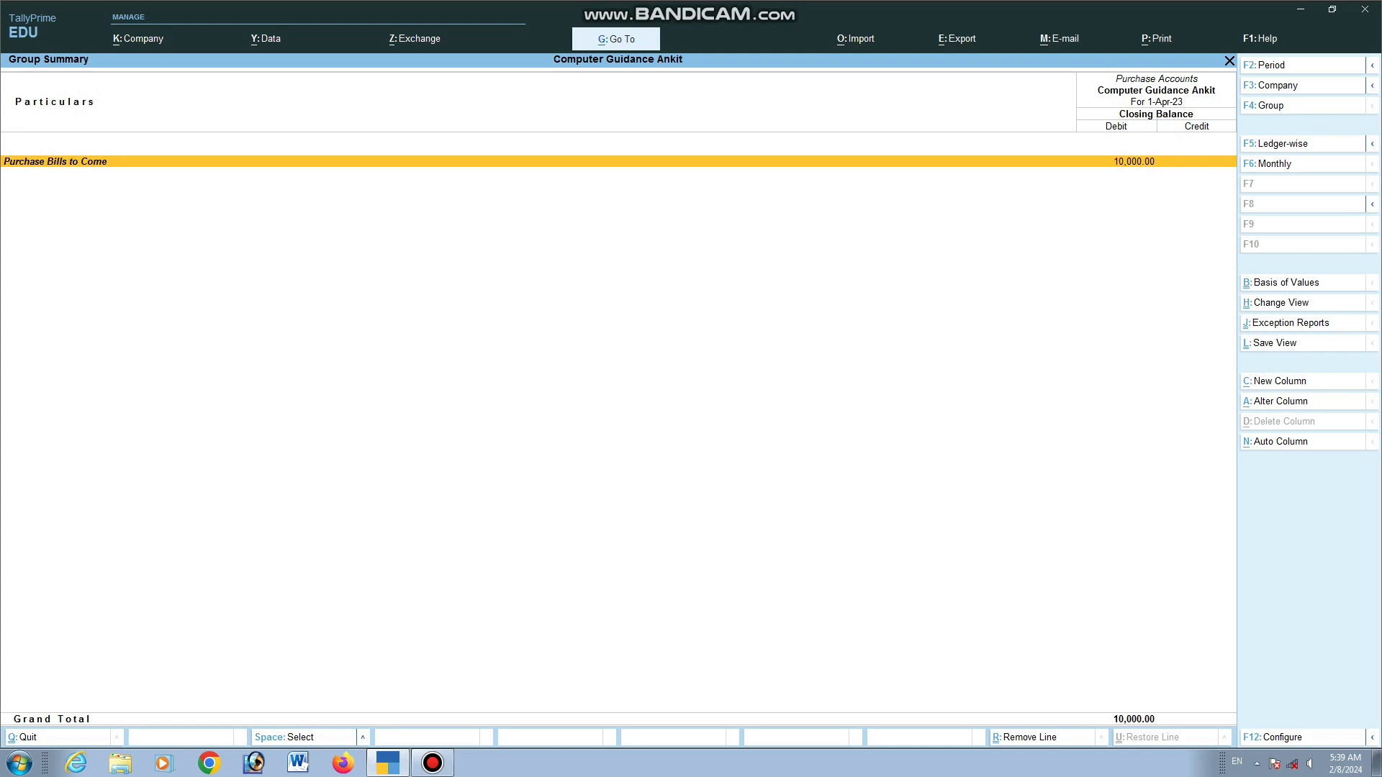
key("Return")
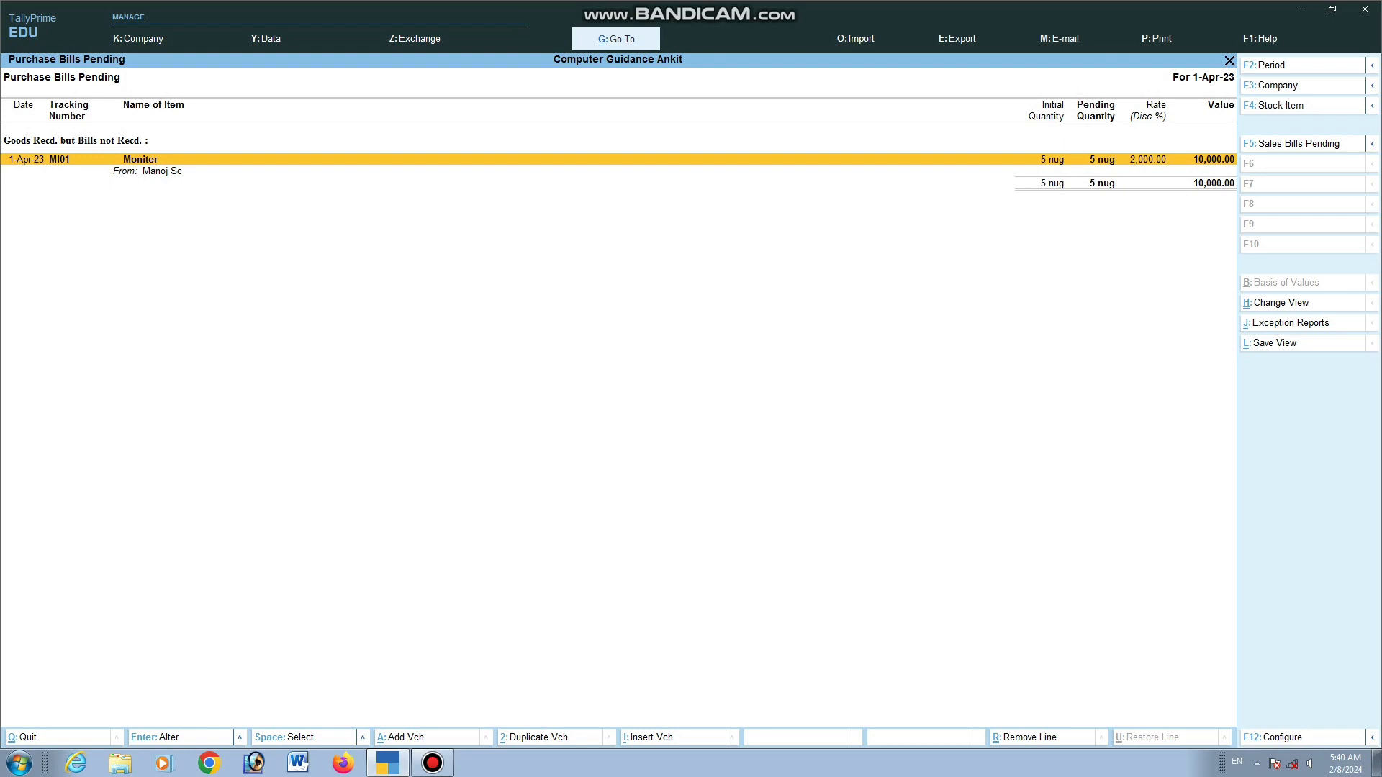
key("Escape")
key("Escape")
key("Escape")
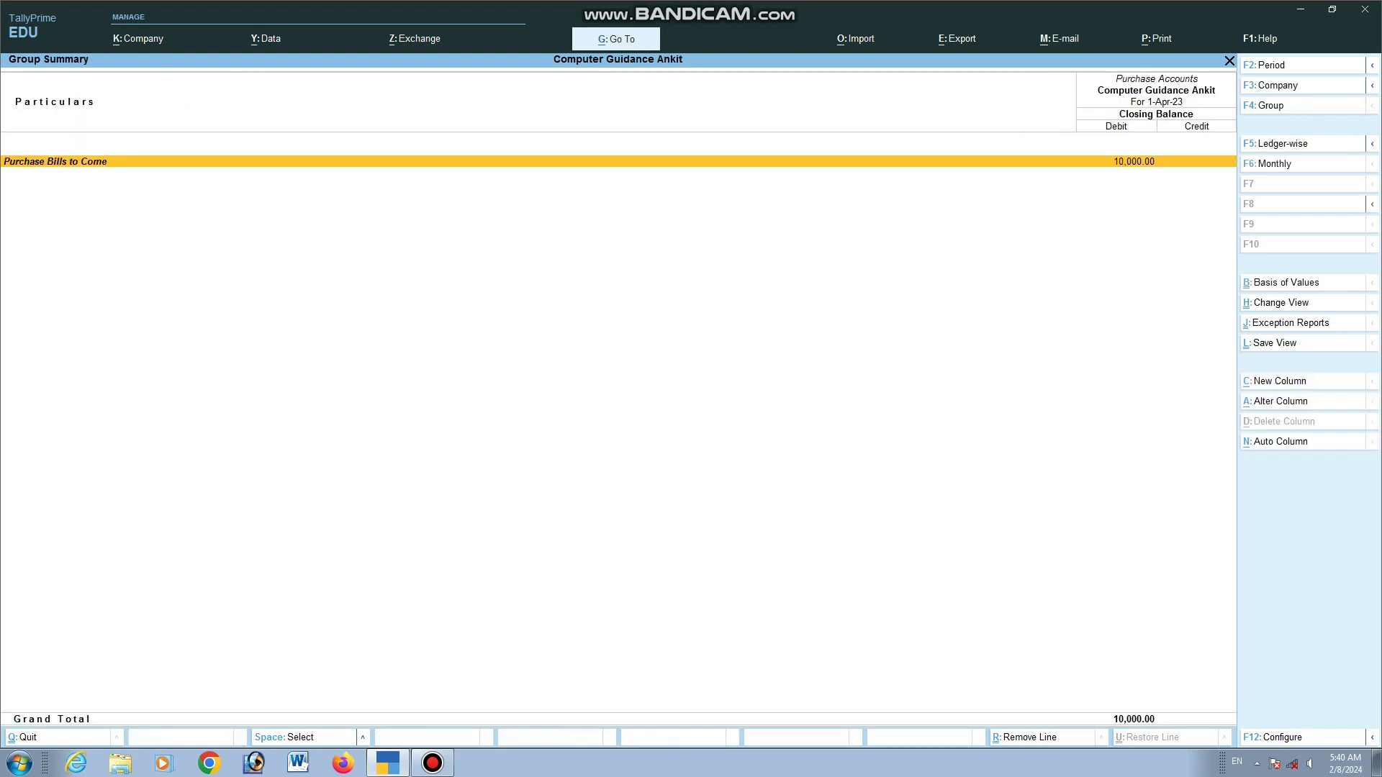
Reopen voucher entry and start a Purchase voucher, leaving the supplier invoice number blank
key("Up")
key("Up")
key("Up")
key("Up")
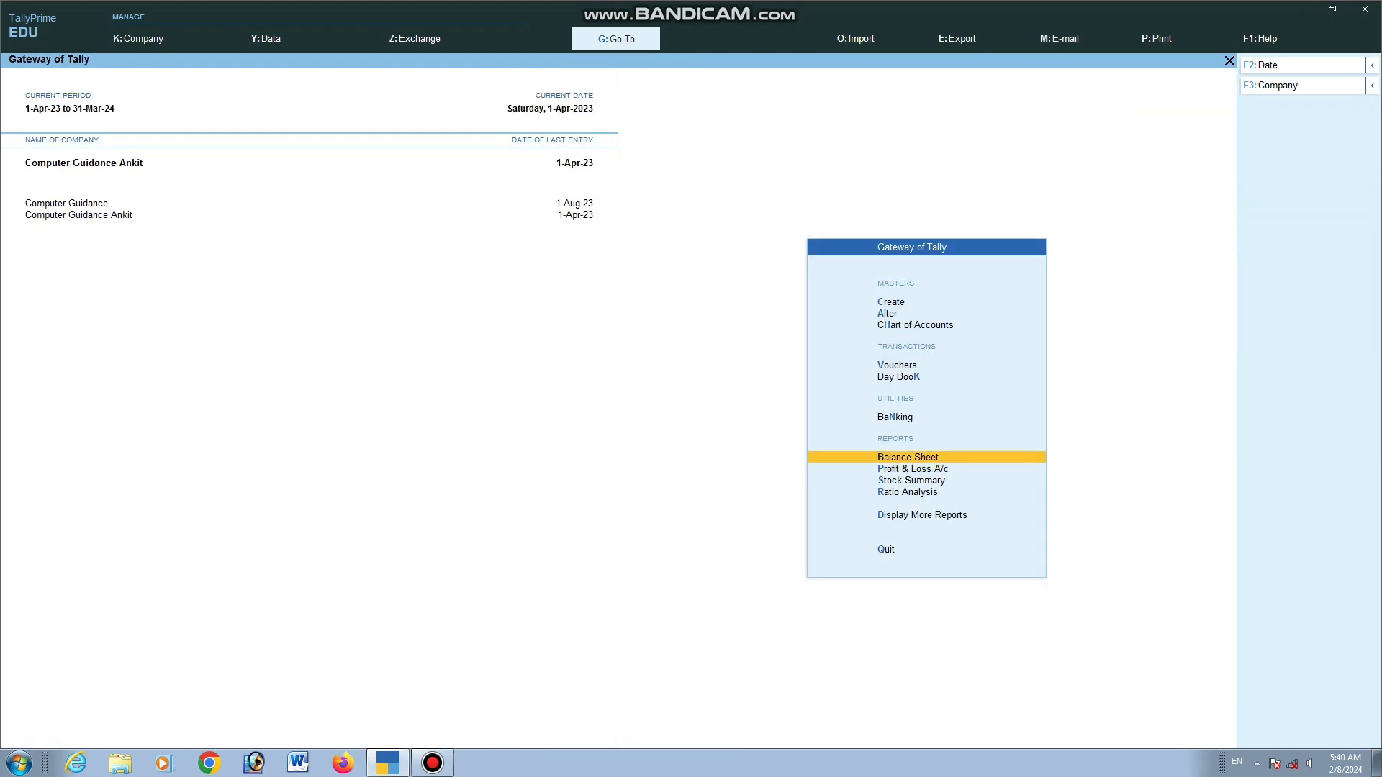
key("Return")
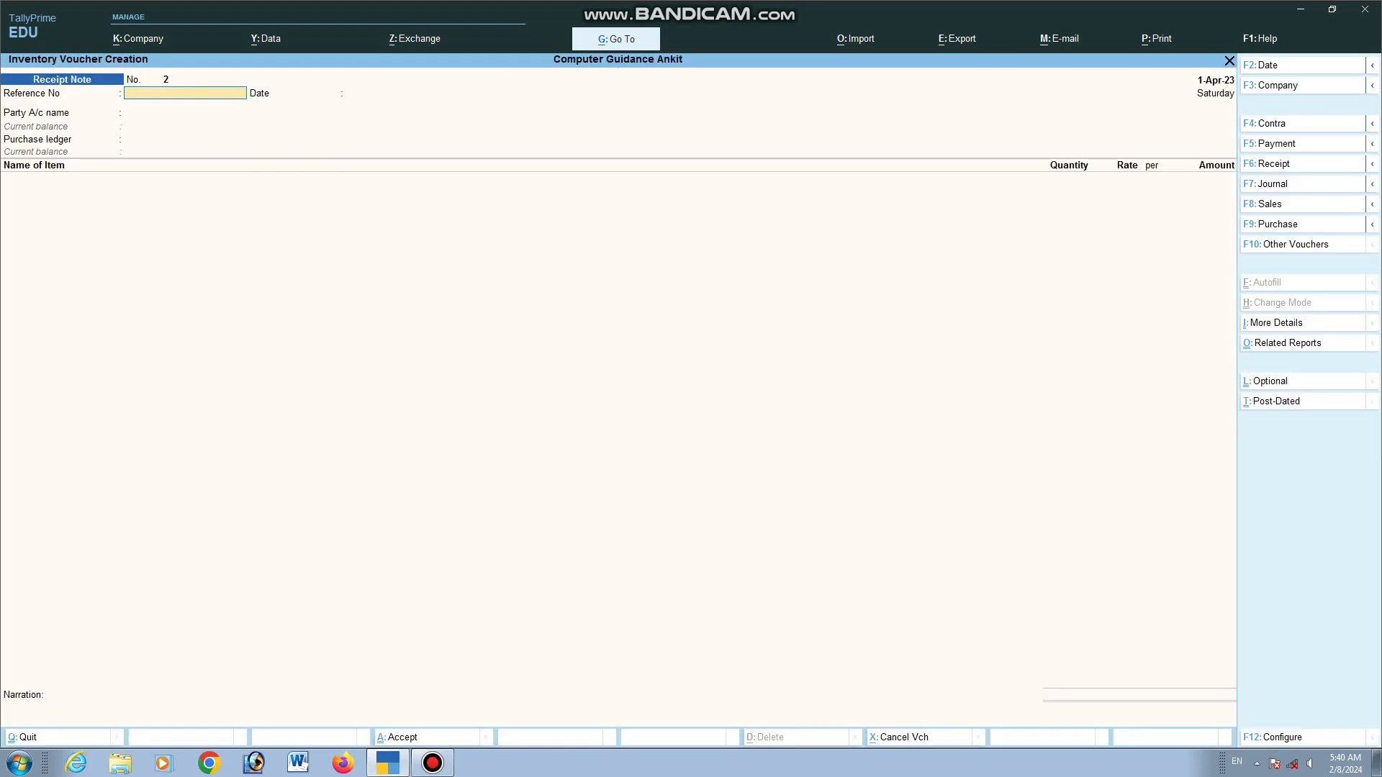
key("F9")
key("Return")
key("Return")
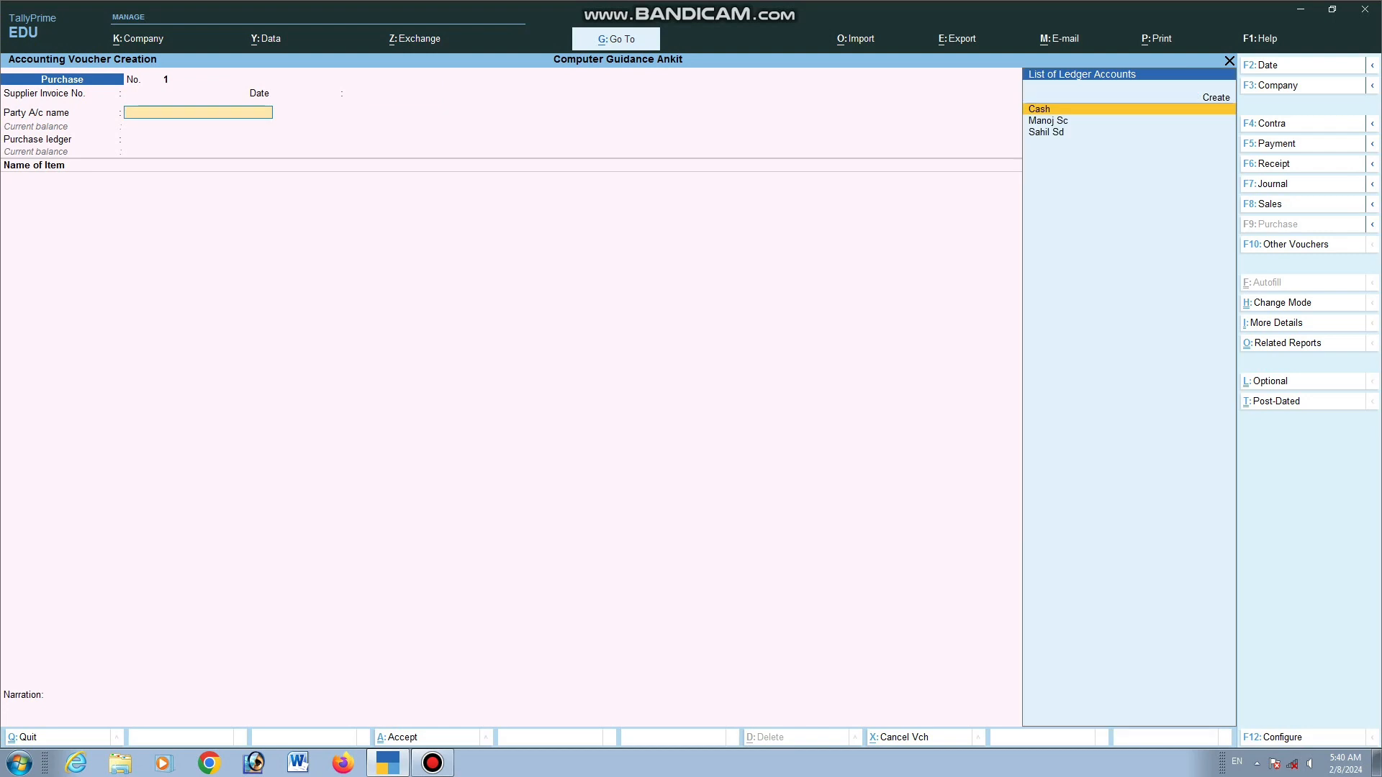
Choose the supplier's ledger as the Purchase voucher's party account and link it to receipt note MI01
key("Down")
key("Return")
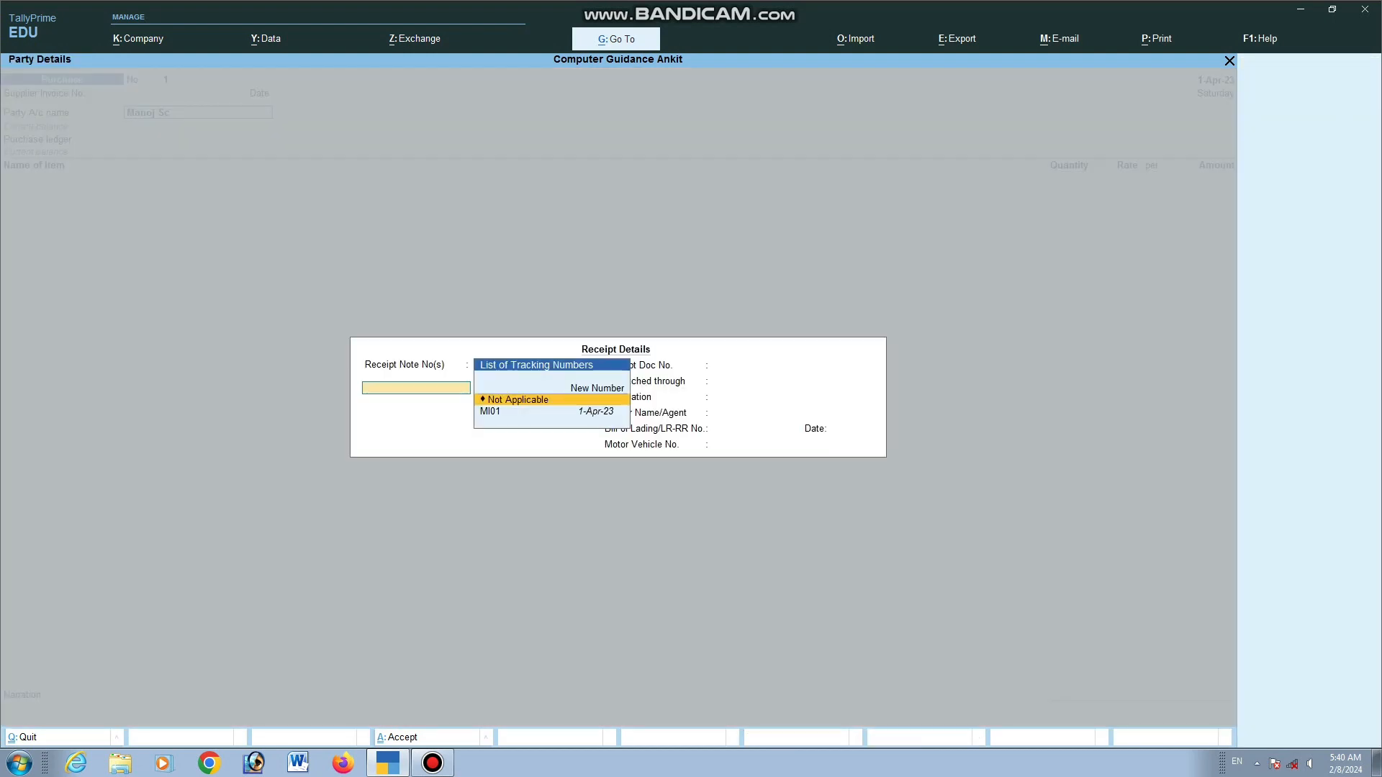
key("Down")
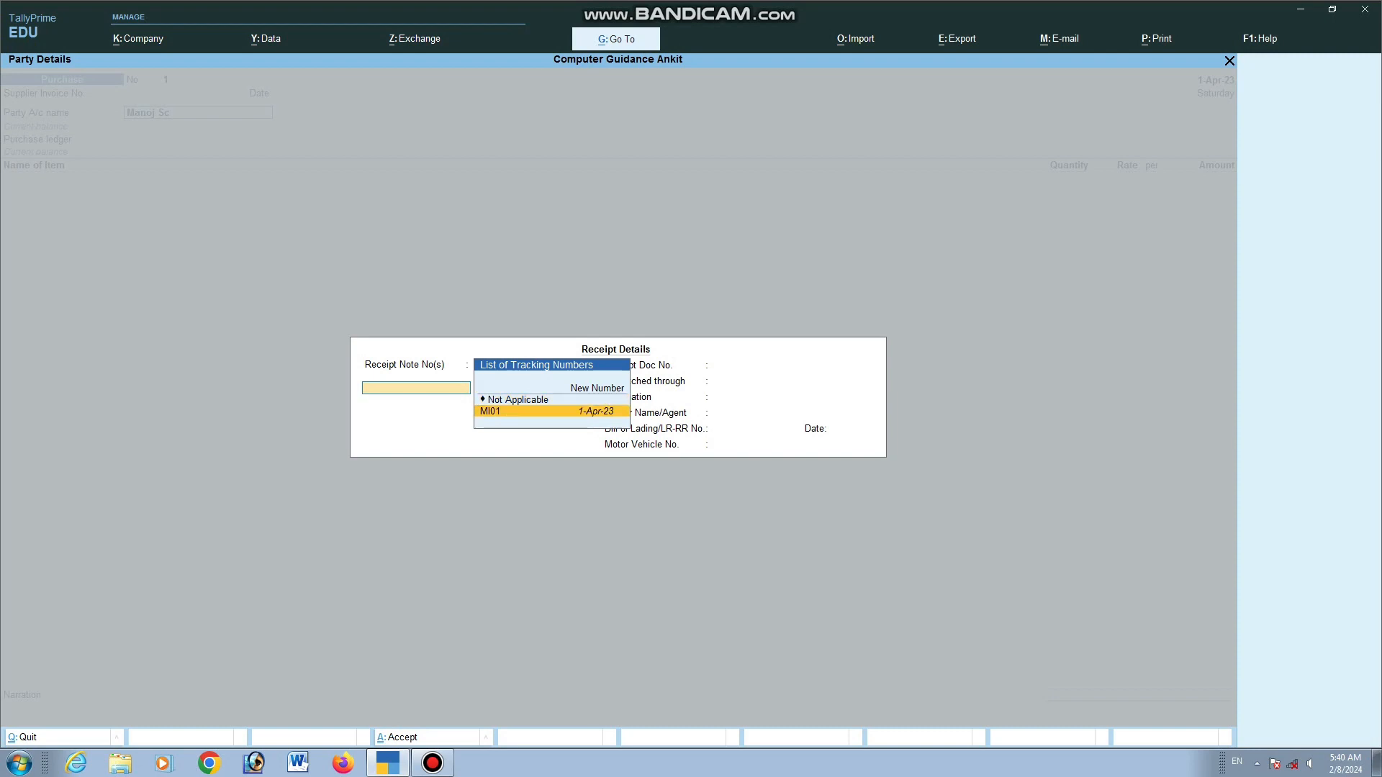
key("Return")
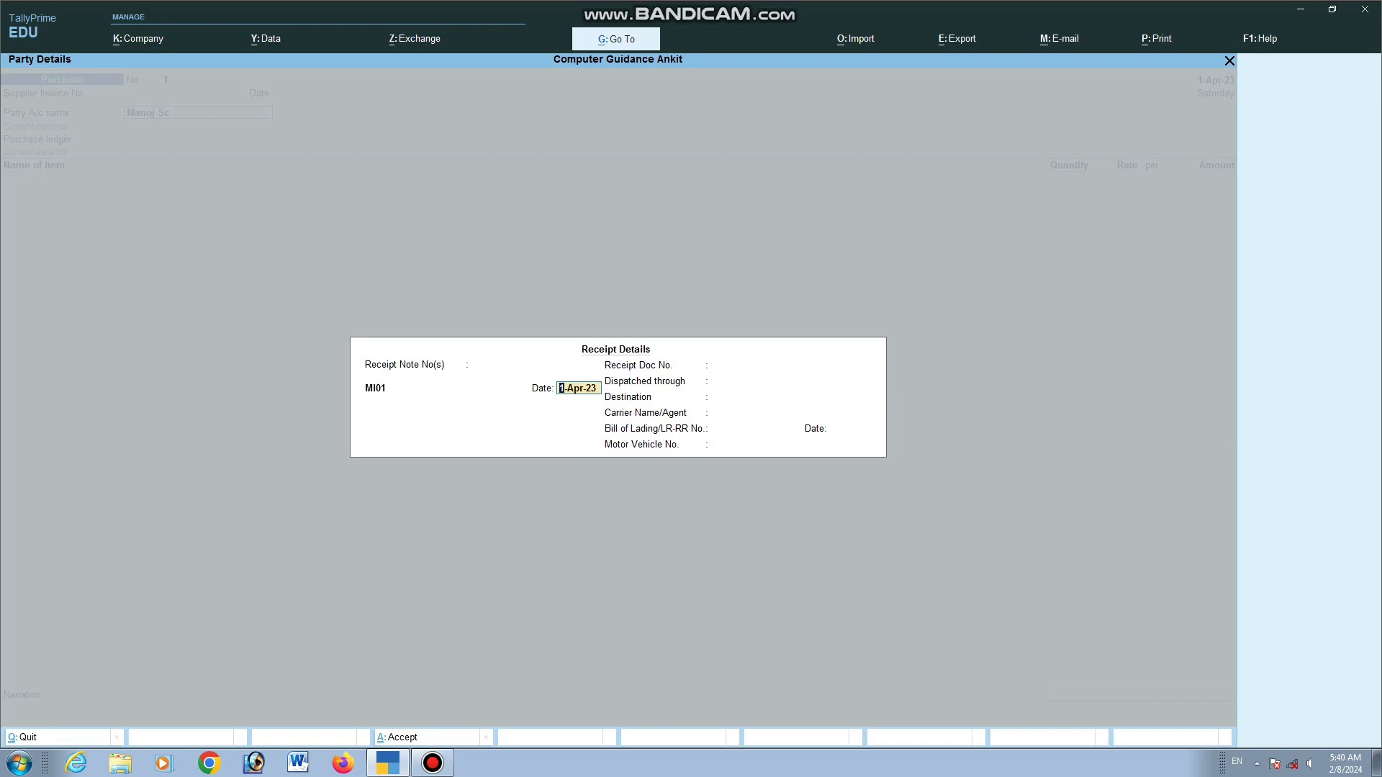
Accept the receipt note date, leave the other receipt details blank, and keep the supplier's details with state Chhattisgarh
key("Return")
key("Return")
key("Return")
key("Return")
key("Return")
key("Return")
key("Return")
key("Return")
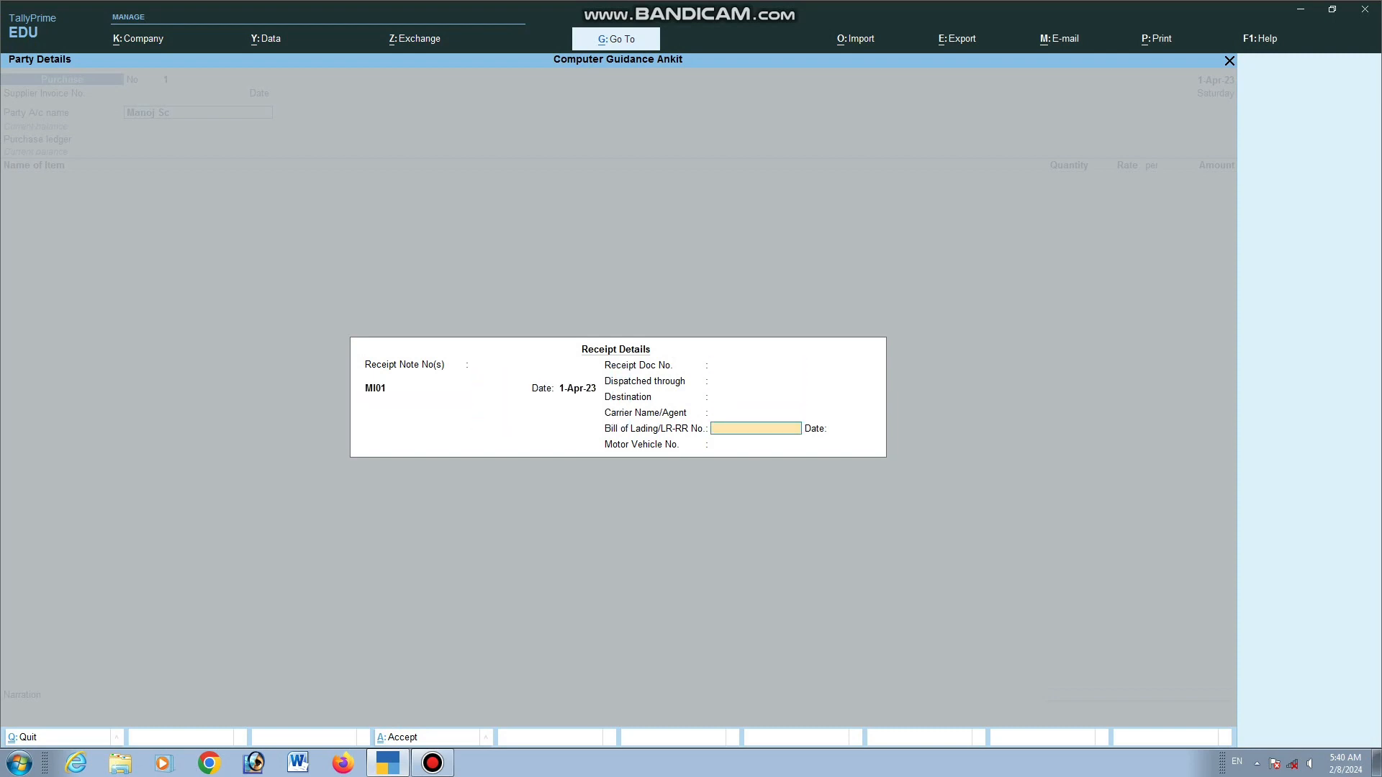
key("Return")
key("Return")
key("Return")
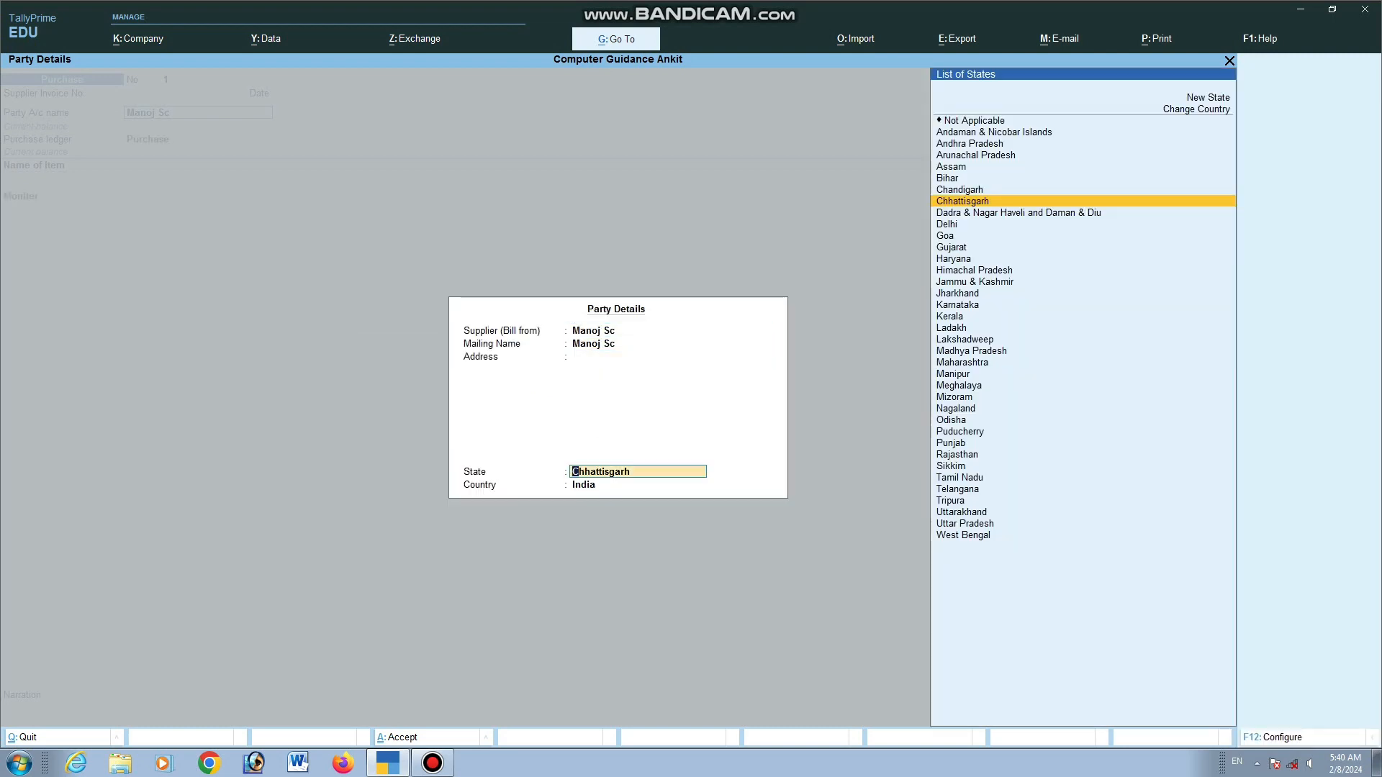
key("Return")
Confirm the Moniter allocation against tracking number MI01 and order 1, due 1-Apr-23, for 5 nug at 2,000.00
key("Return")
key("Return")
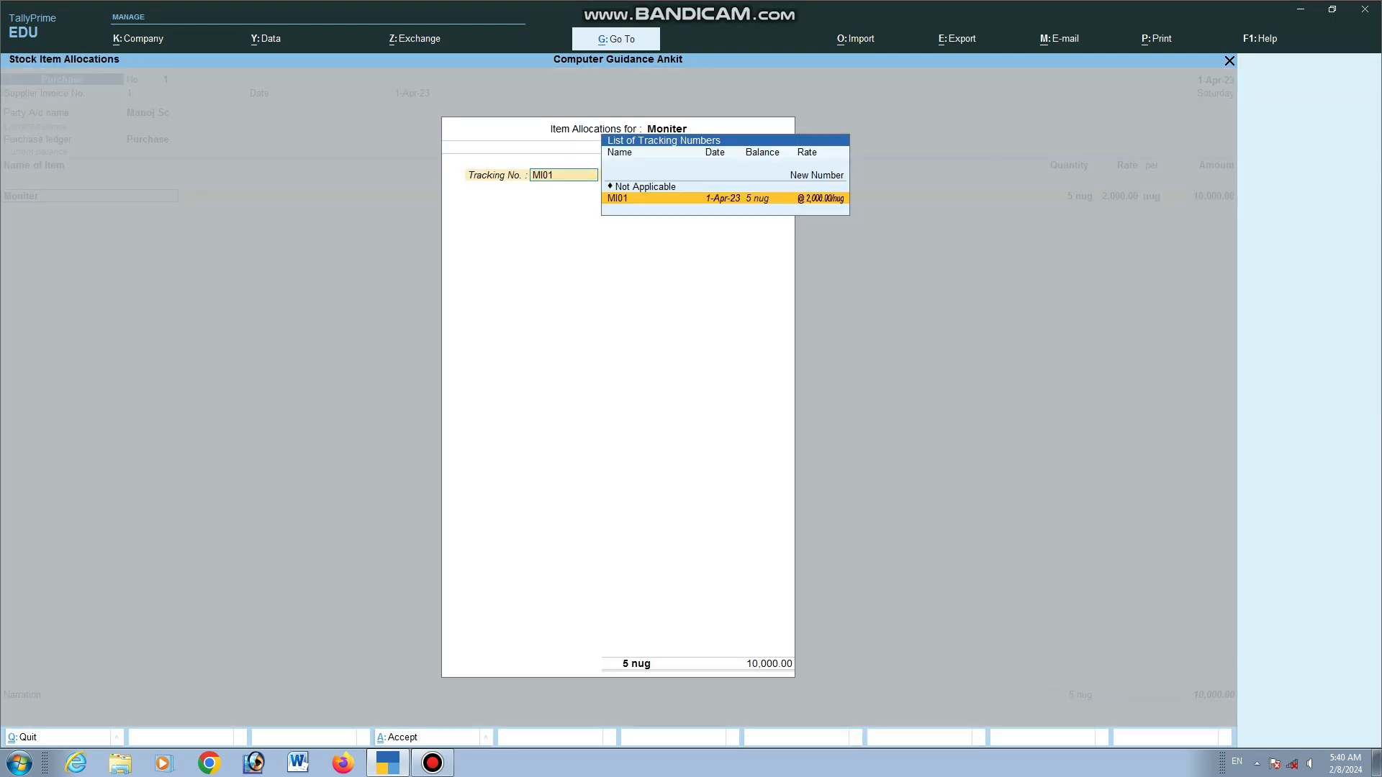
key("Return")
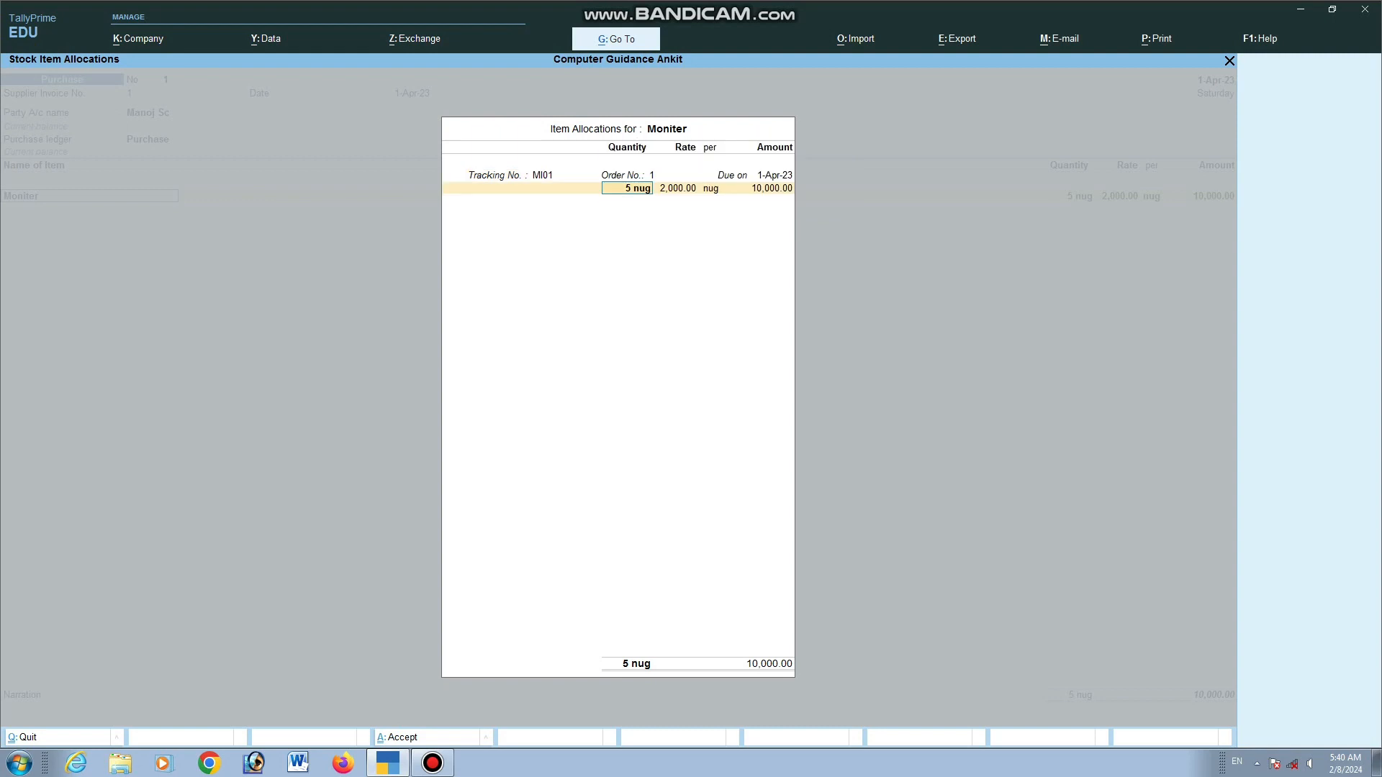
key("Return")
key("Return")
key("Return")
key("Return")
key("Return")
key("Return")
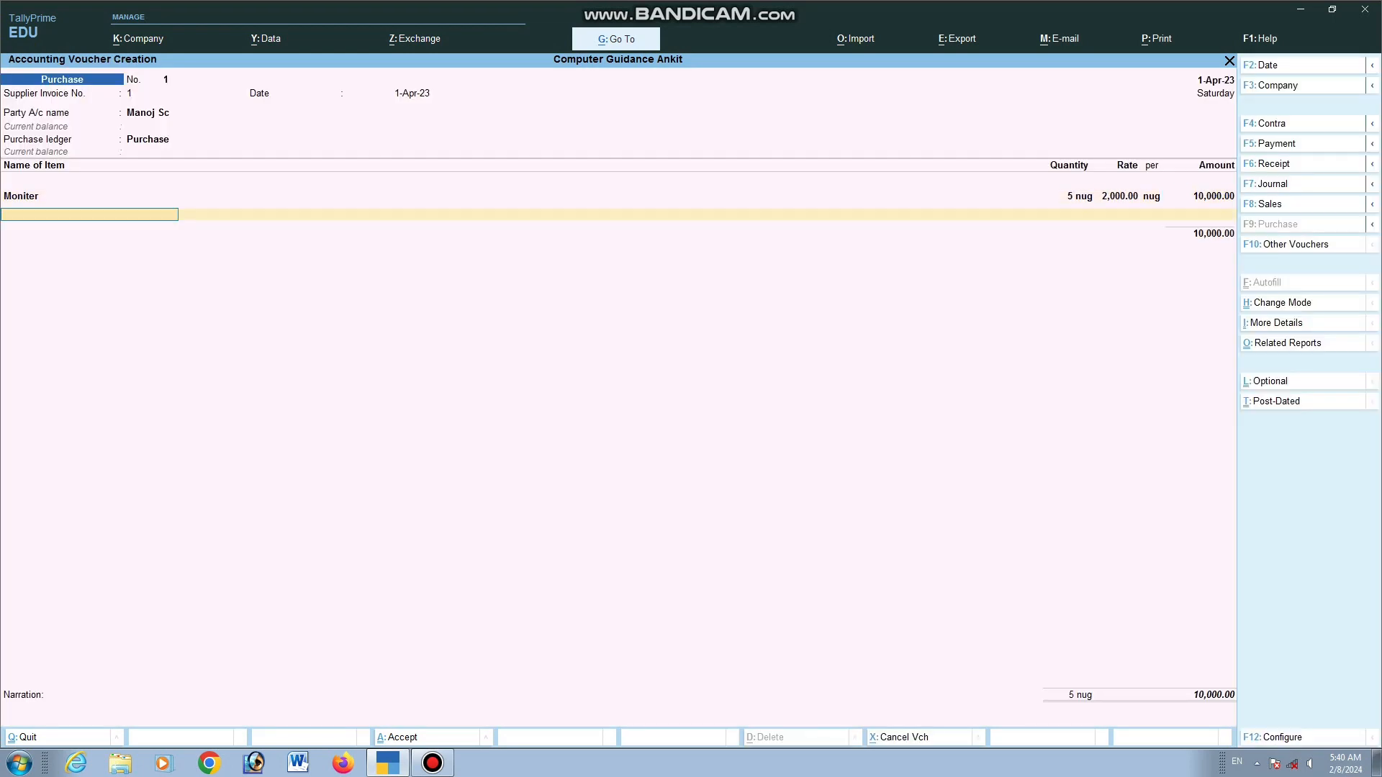
End the item list, allocate 10,000.00 Cr to New Ref 1 without credit days, and save the Purchase voucher
key("Return")
key("Return")
key("Return")
key("Return")
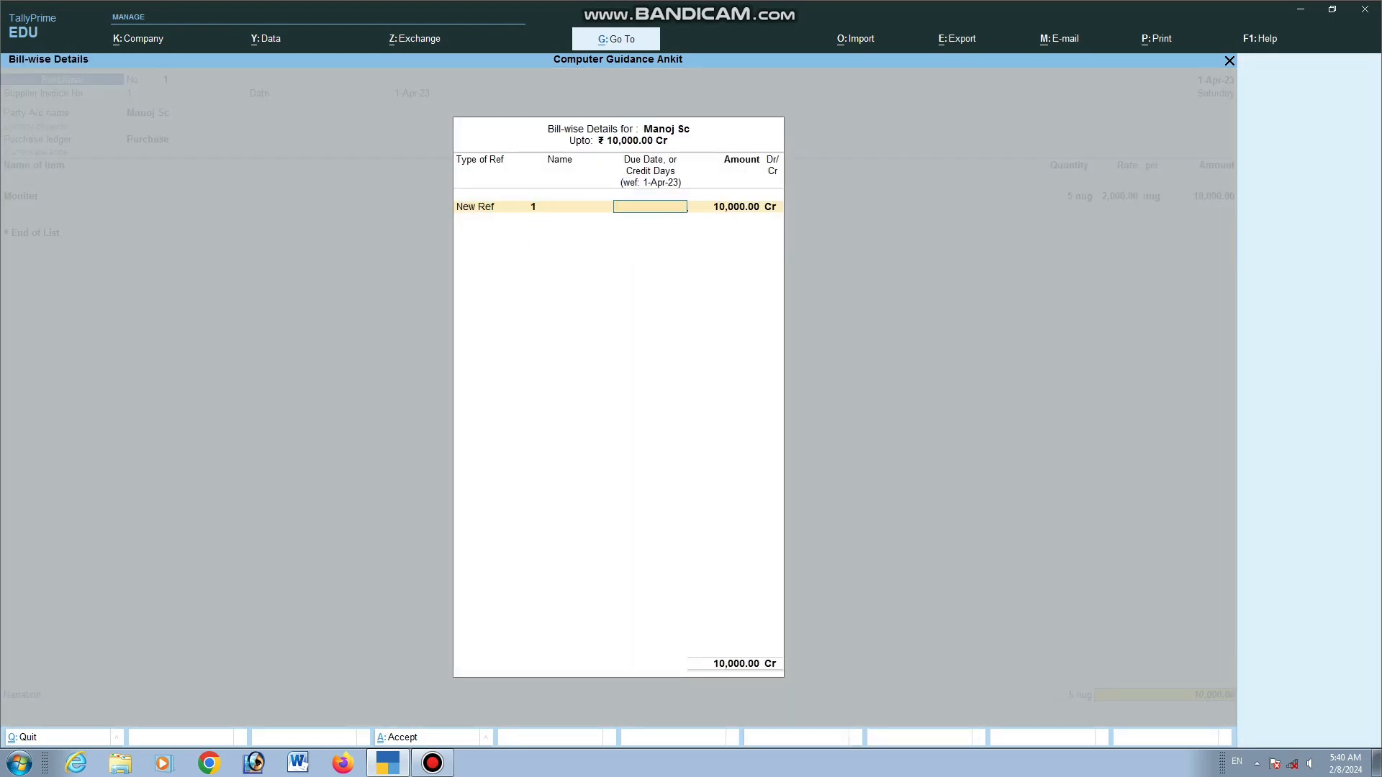
key("Return")
key("Return")
key("Return")
key("ctrl+a")
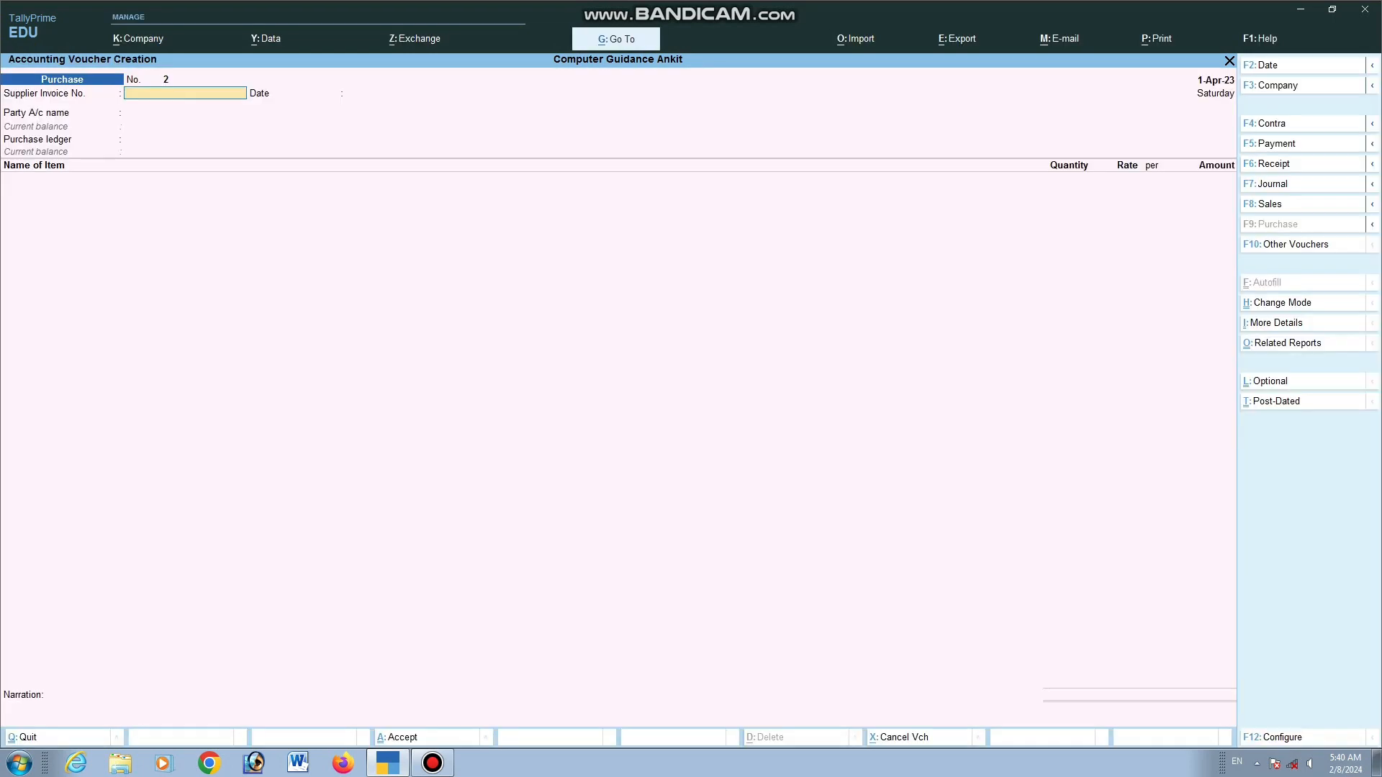
Examine Purchase Accounts in the Profit & Loss A/c down to April's purchase voucher, and return to the Gateway of Tally
key("Escape")
key("Down")
key("Down")
key("Down")
key("Down")
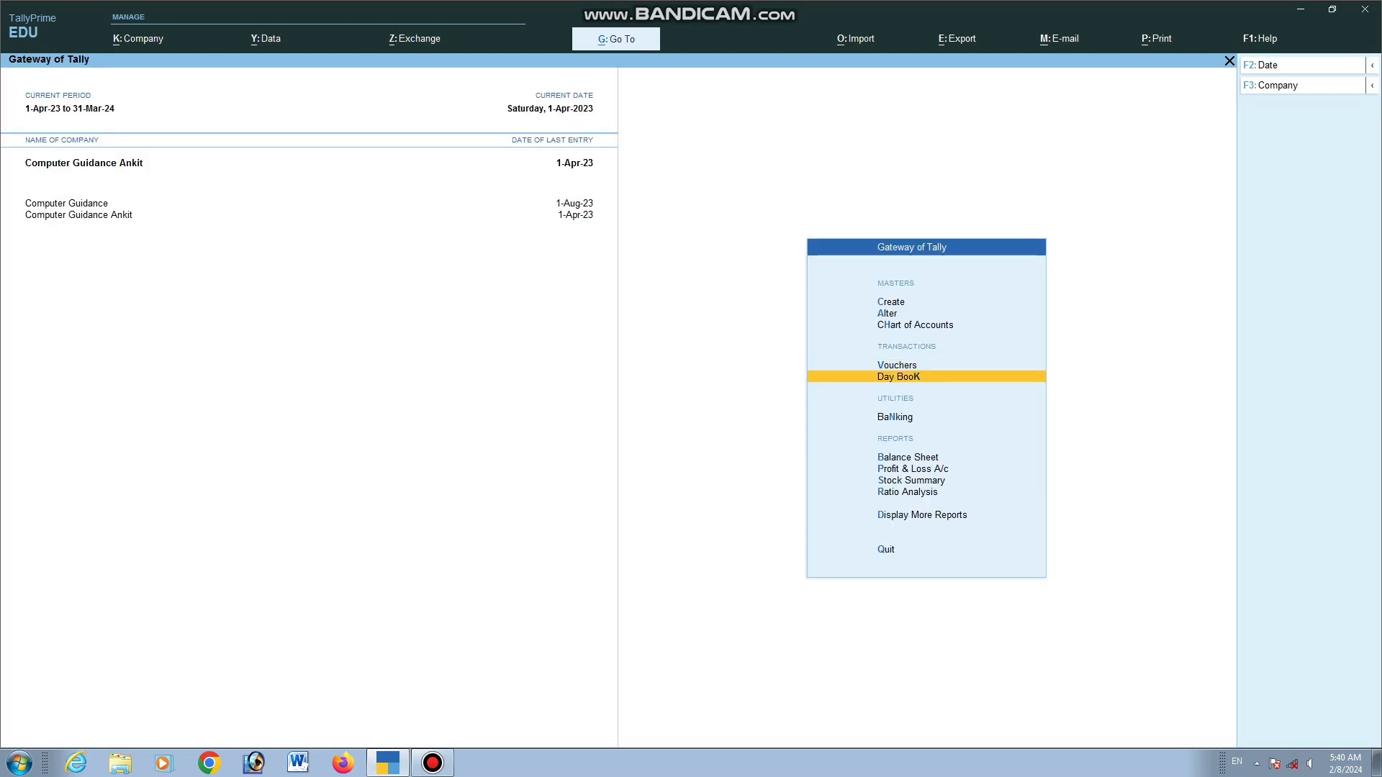
key("Return")
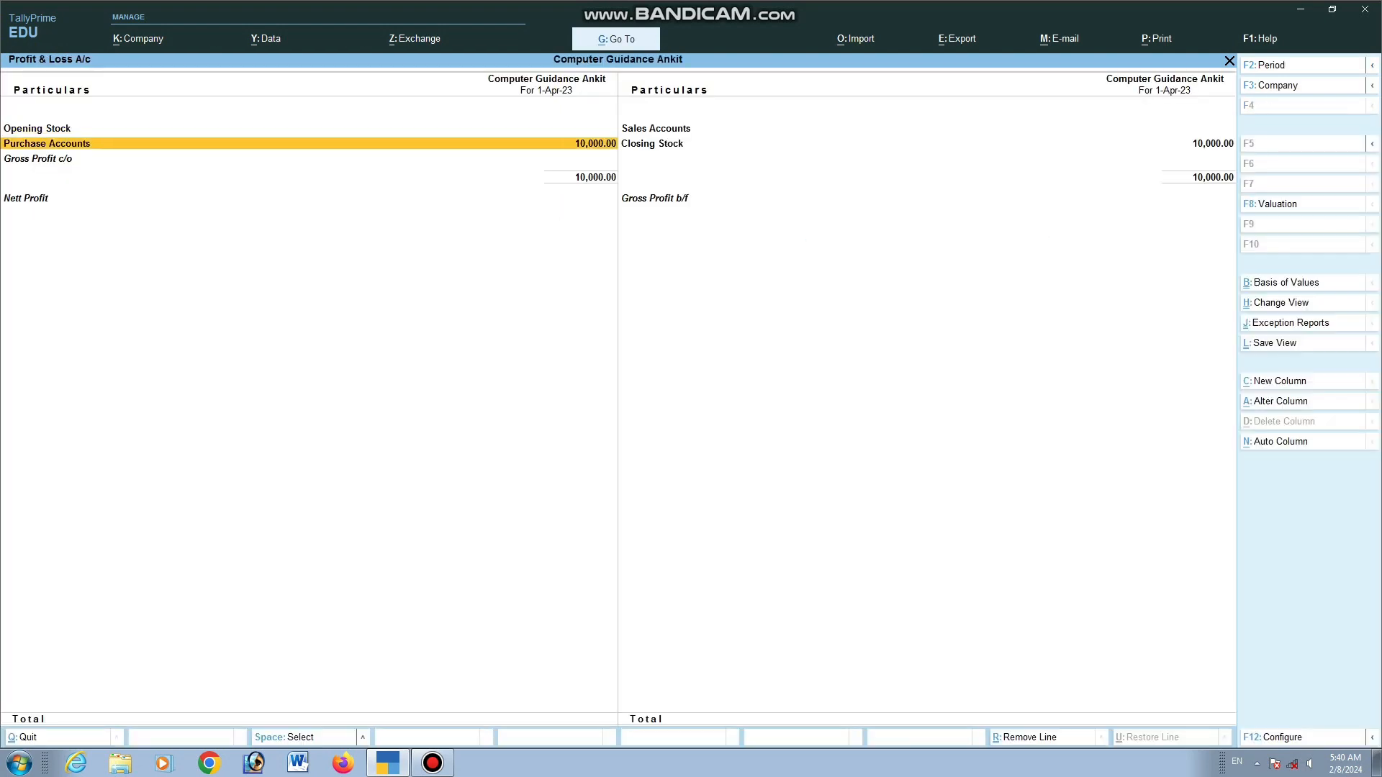
key("Return")
key("Return")
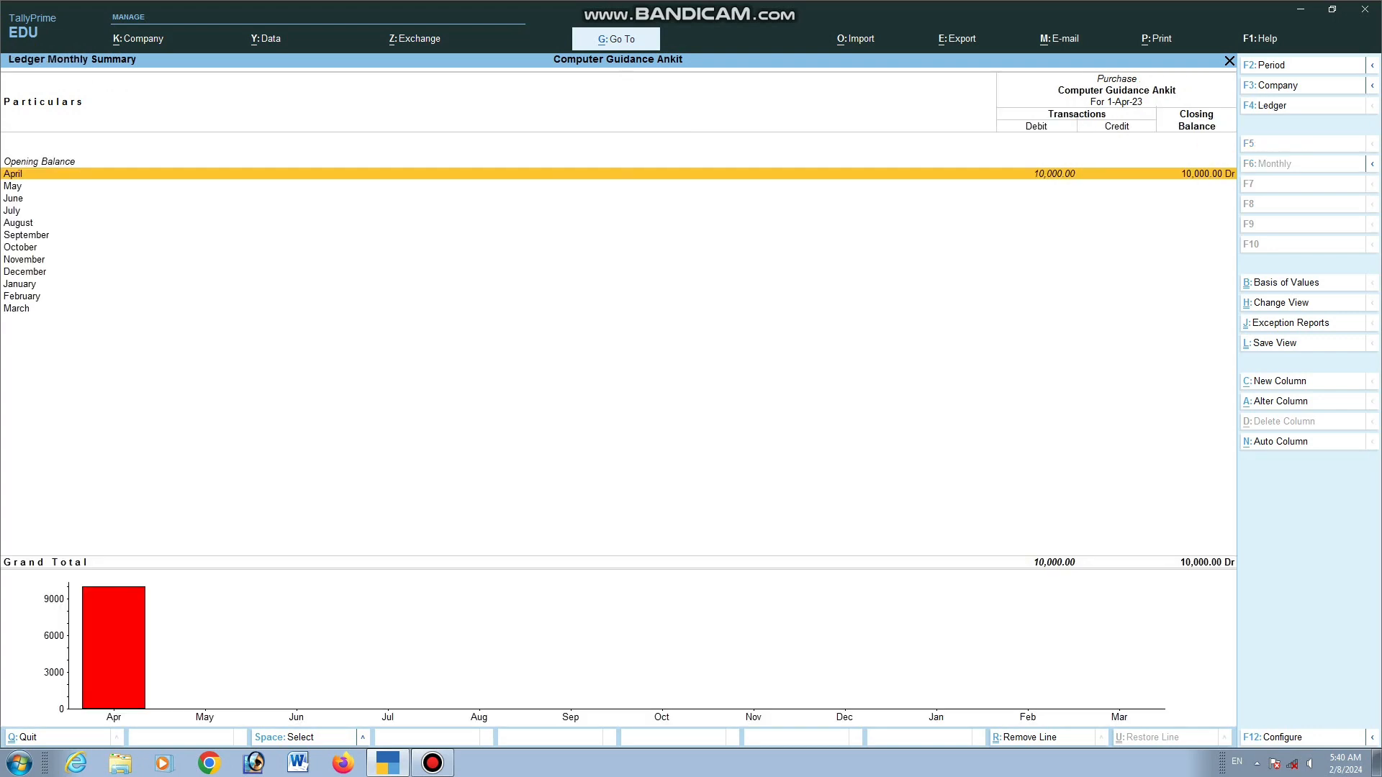
key("Return")
key("Return")
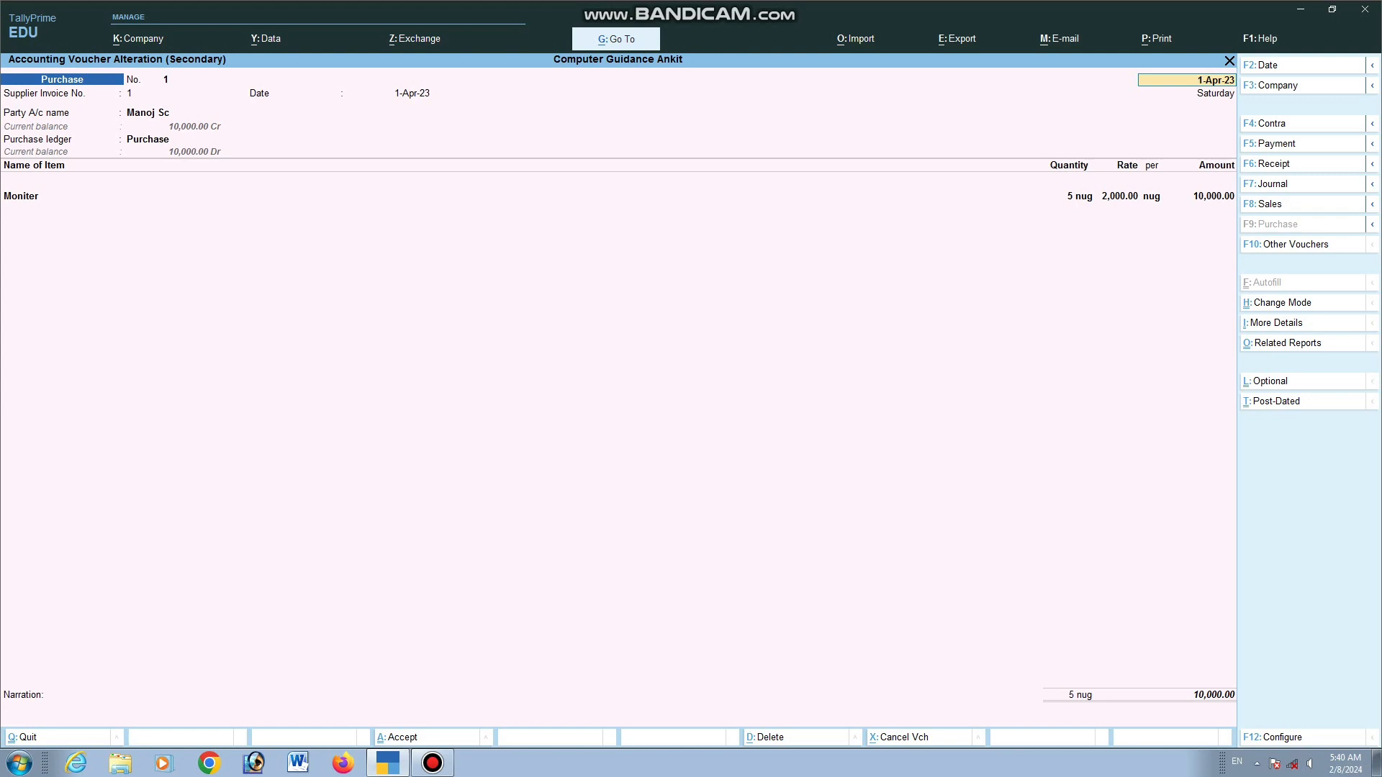
key("BackSpace")
key("Escape")
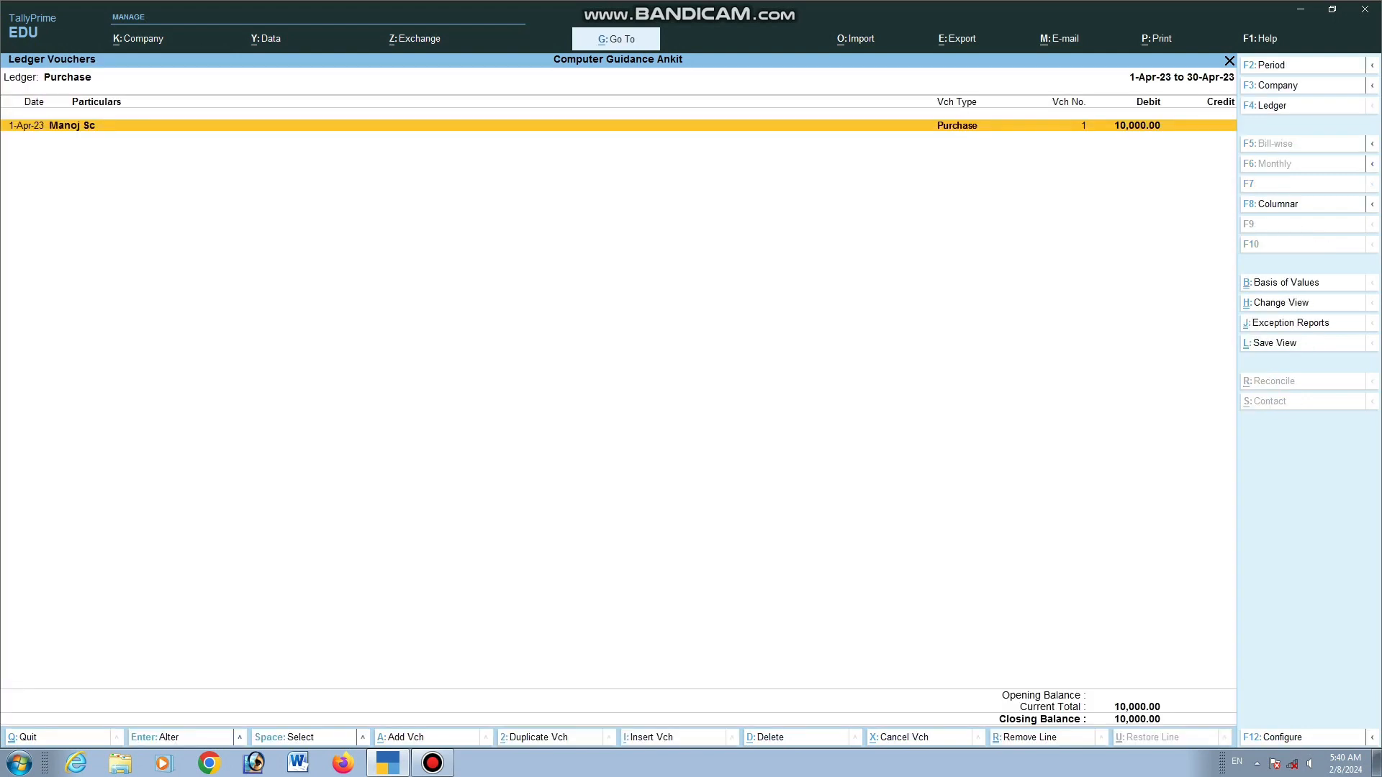
key("Escape")
key("Escape")
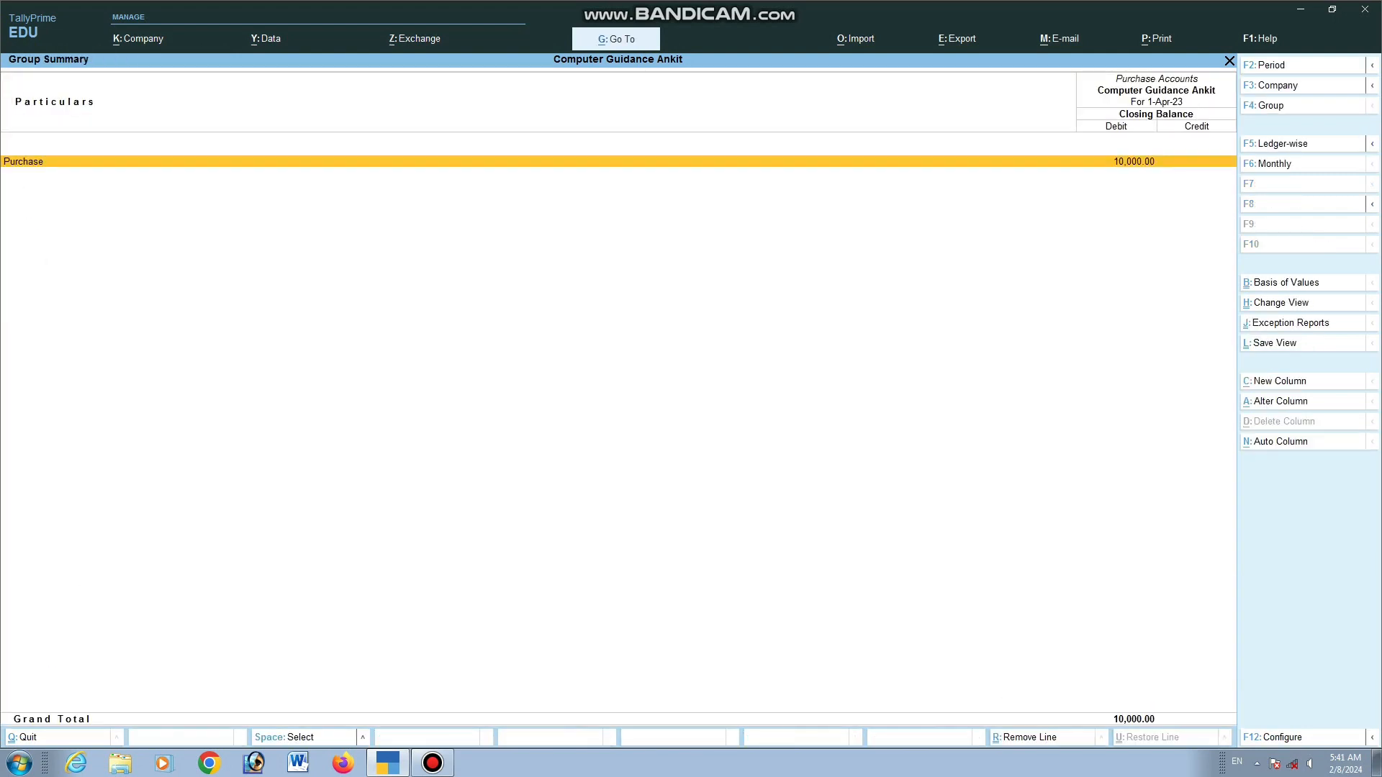
key("Escape")
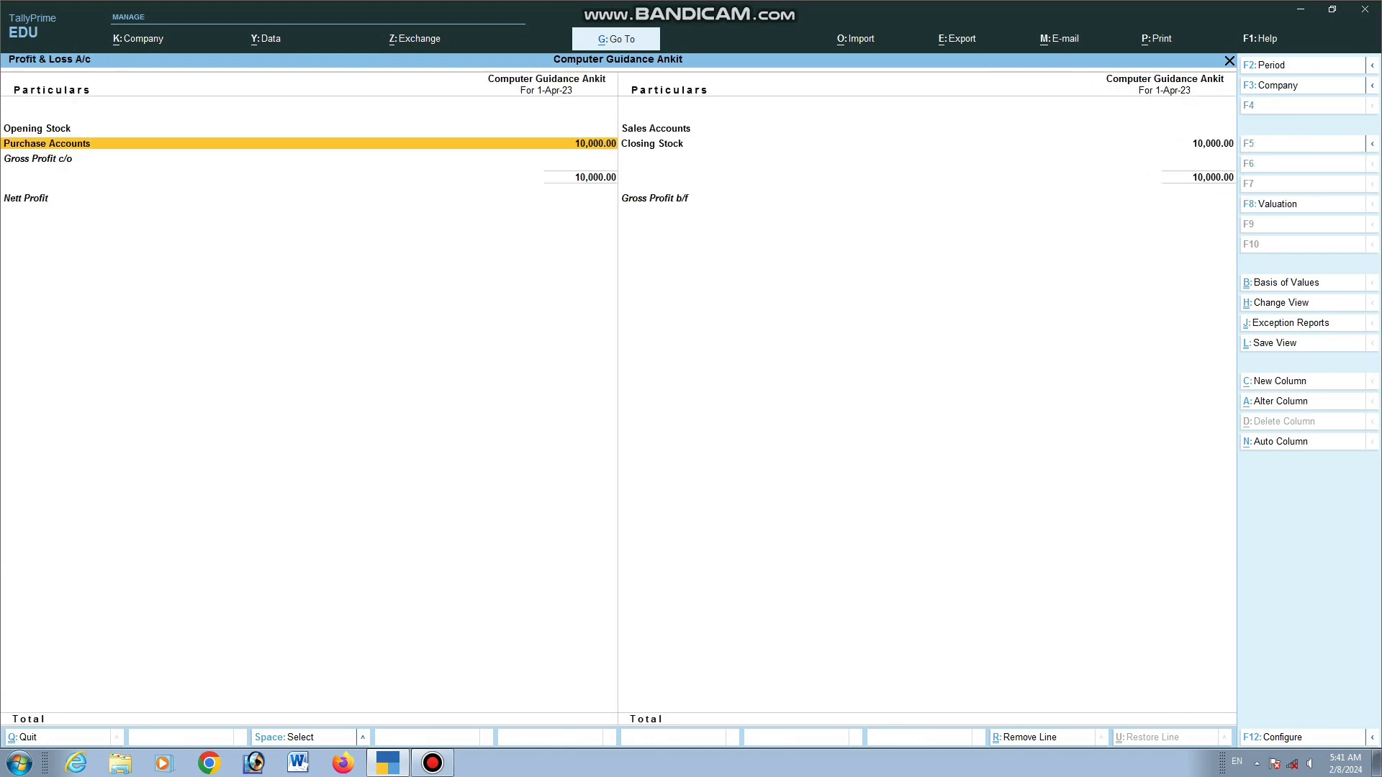
key("Escape")
Reopen voucher entry and start a Sales Order with the customer's ledger as the party account
key("Up")
key("Up")
key("Up")
key("Up")
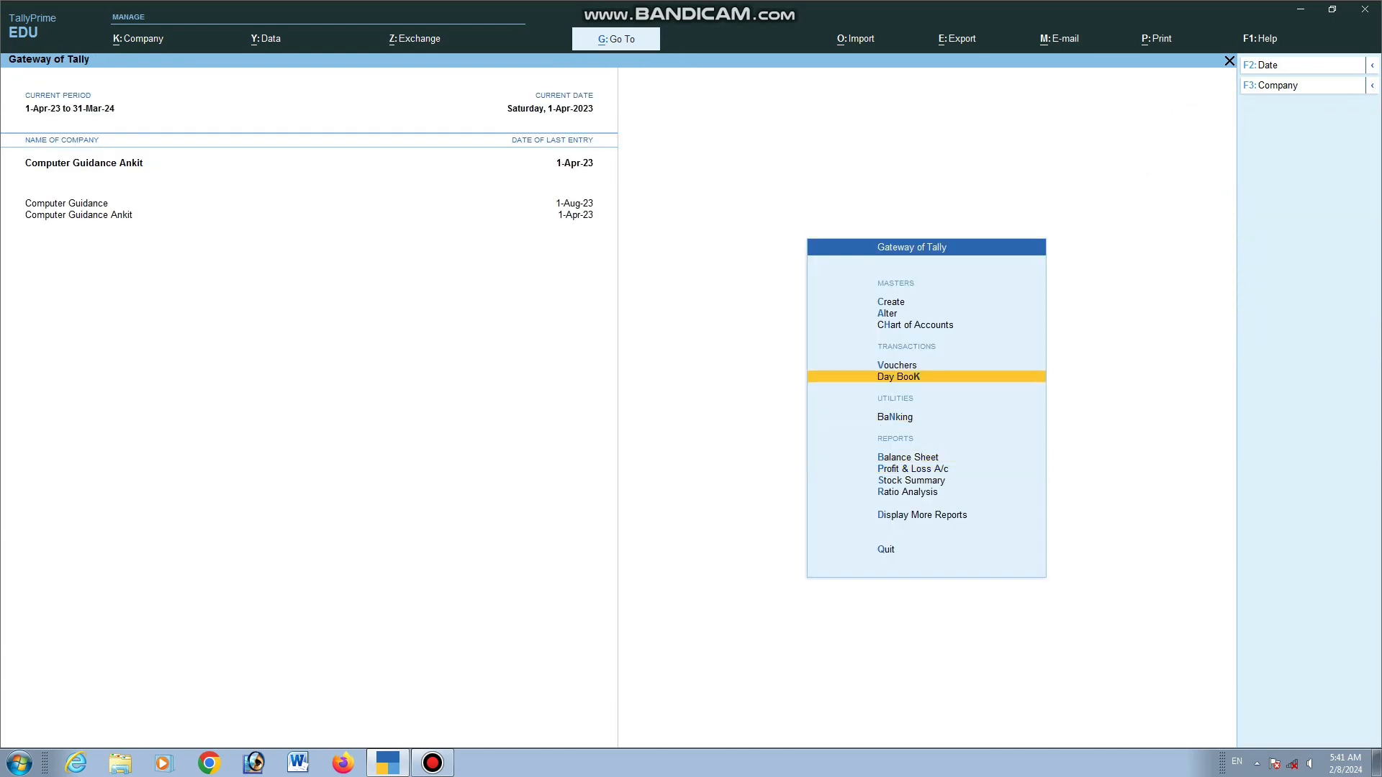
key("Return")
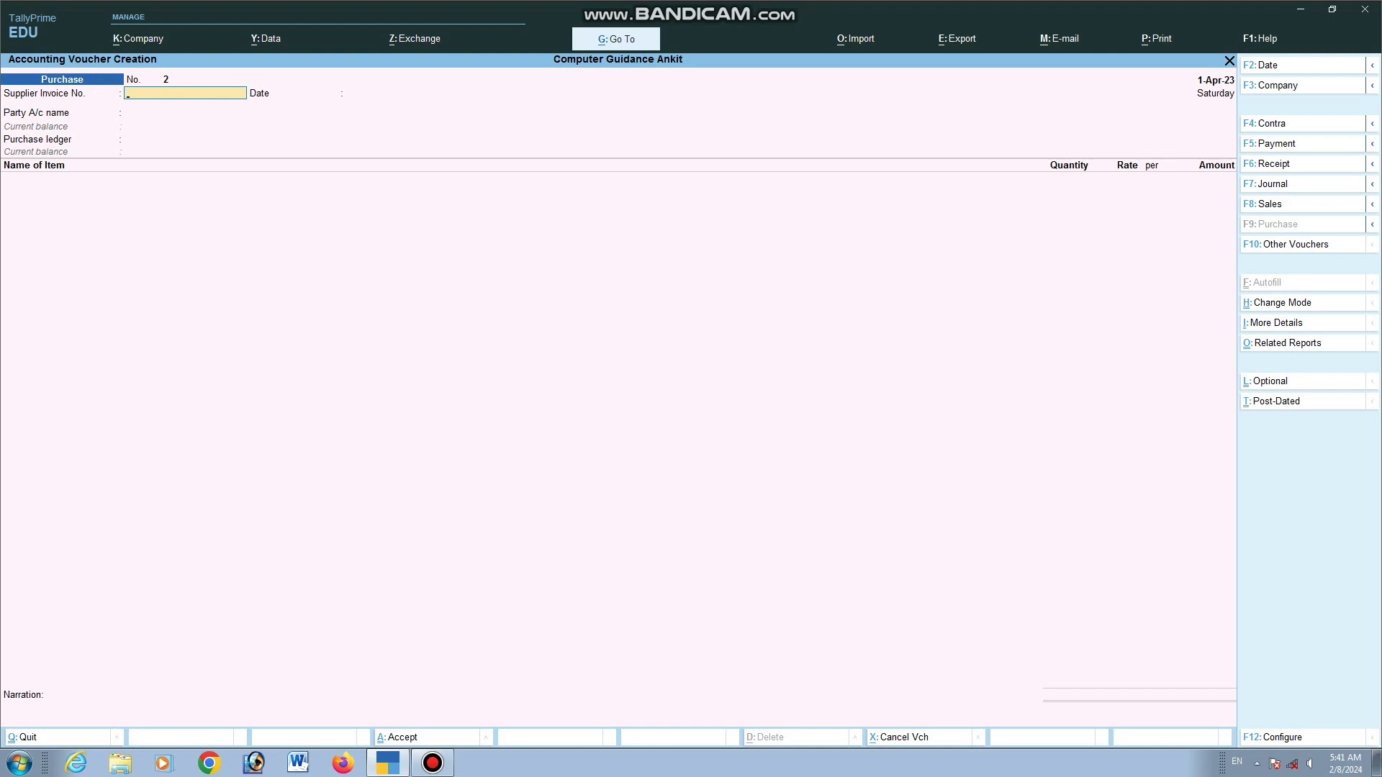
key("ctrl")
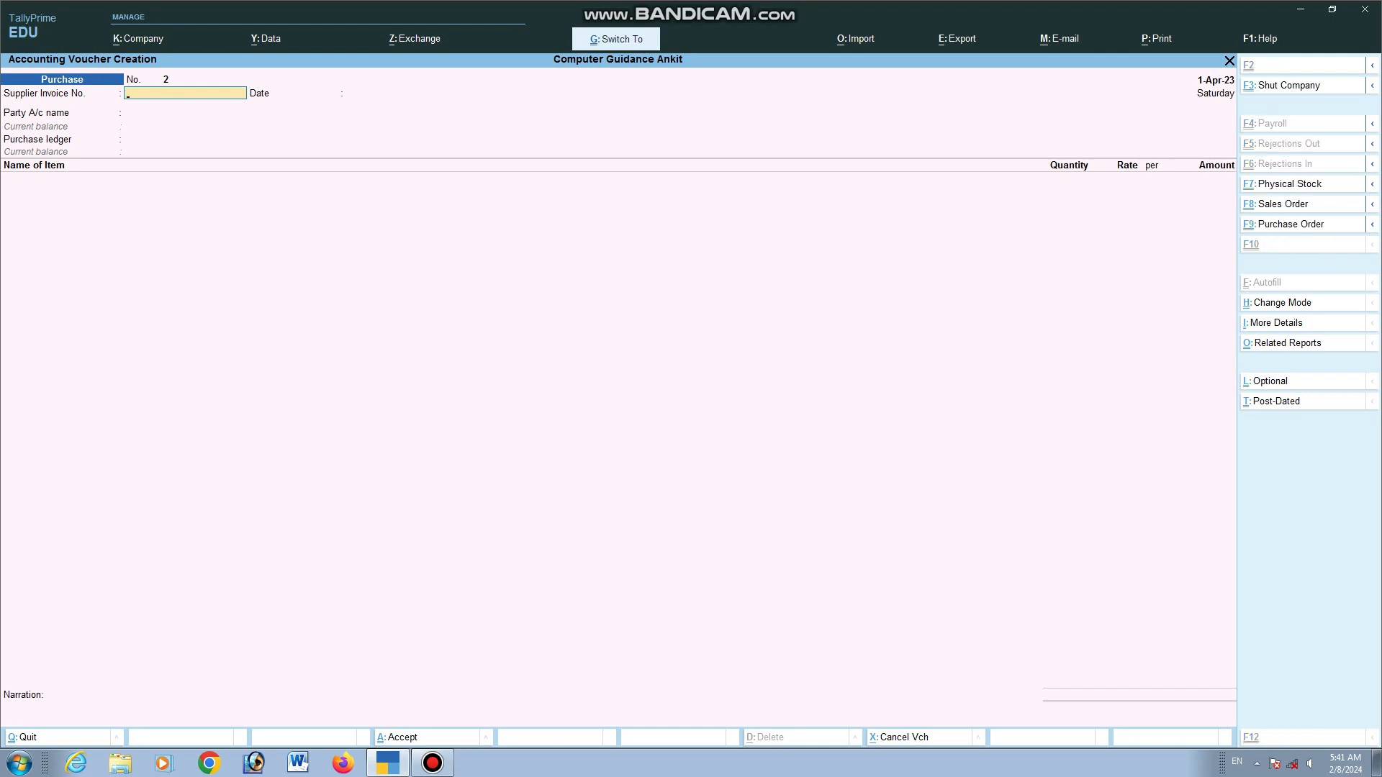
key("ctrl+F8")
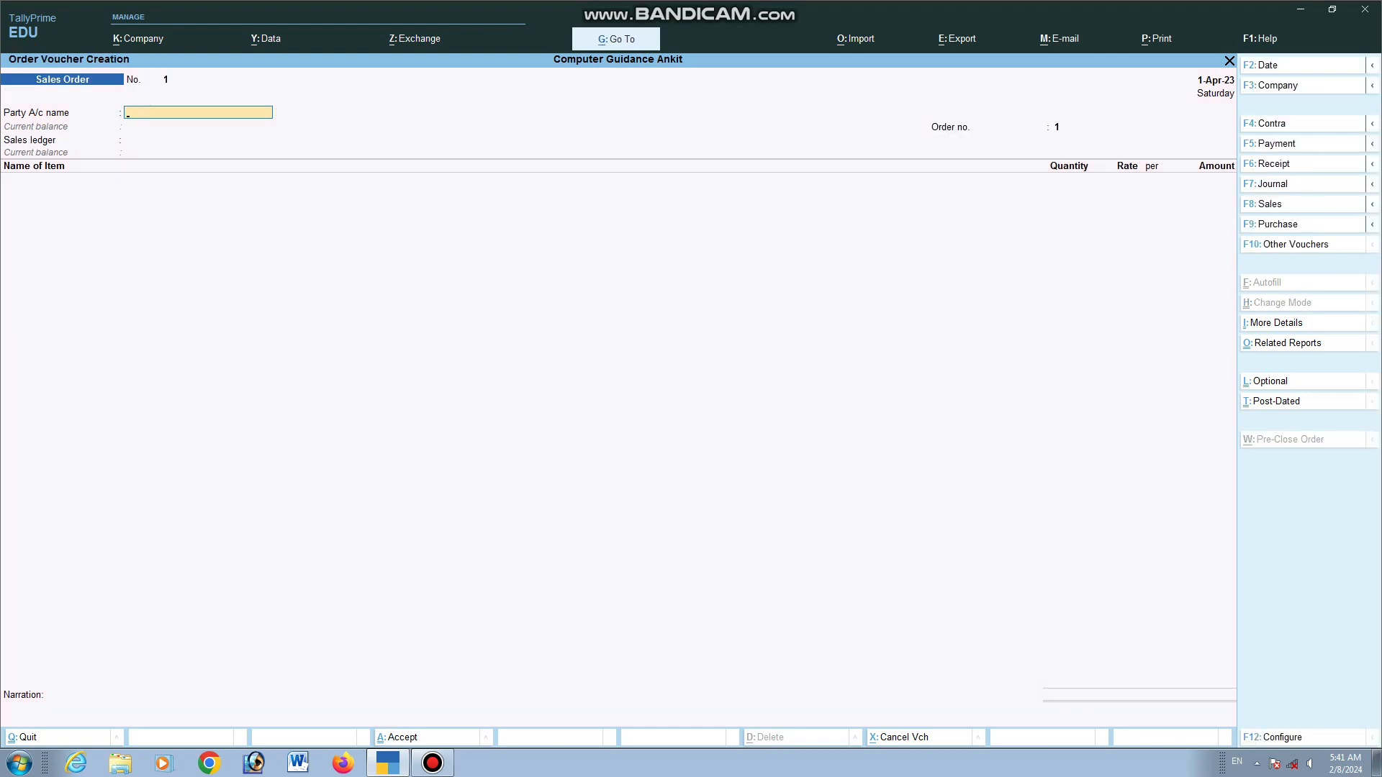
key("Return")
key("Escape")
key("Down")
key("Down")
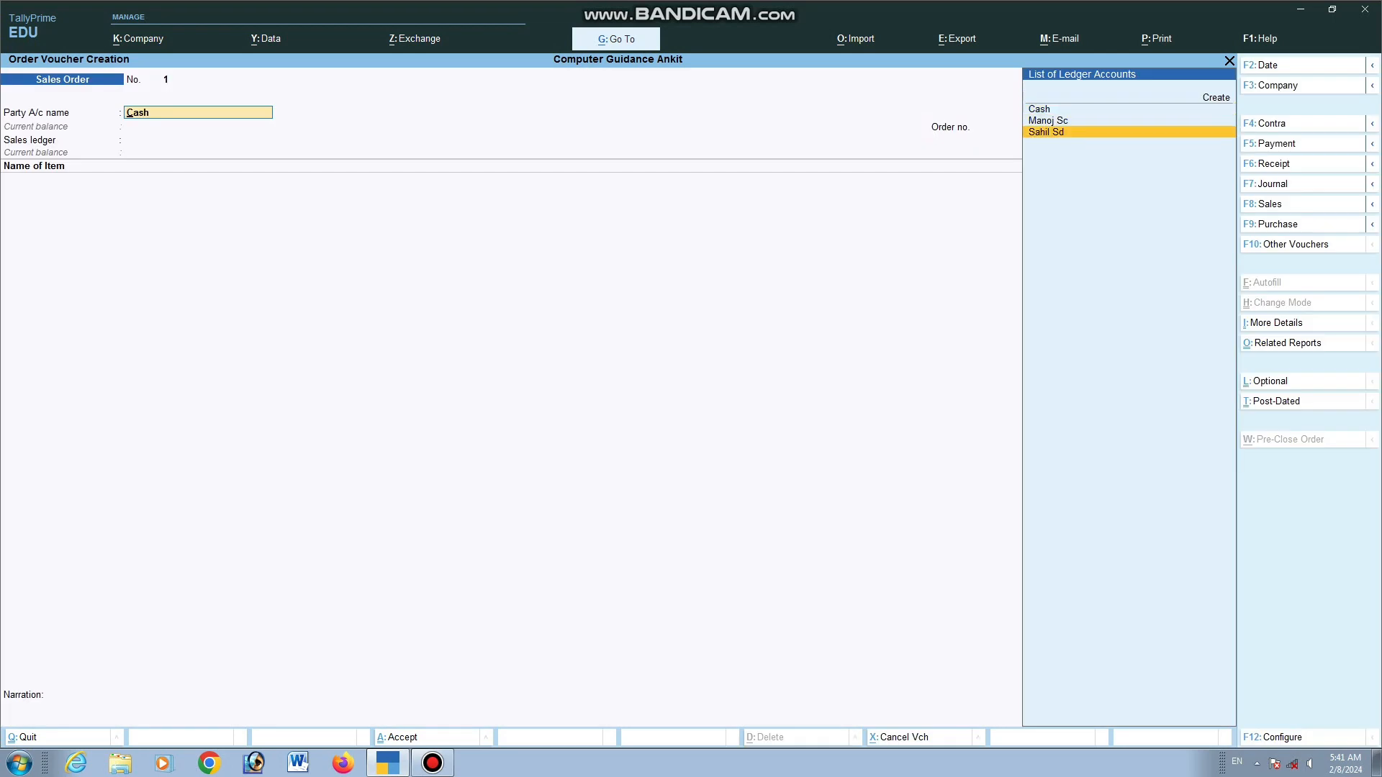
key("Return")
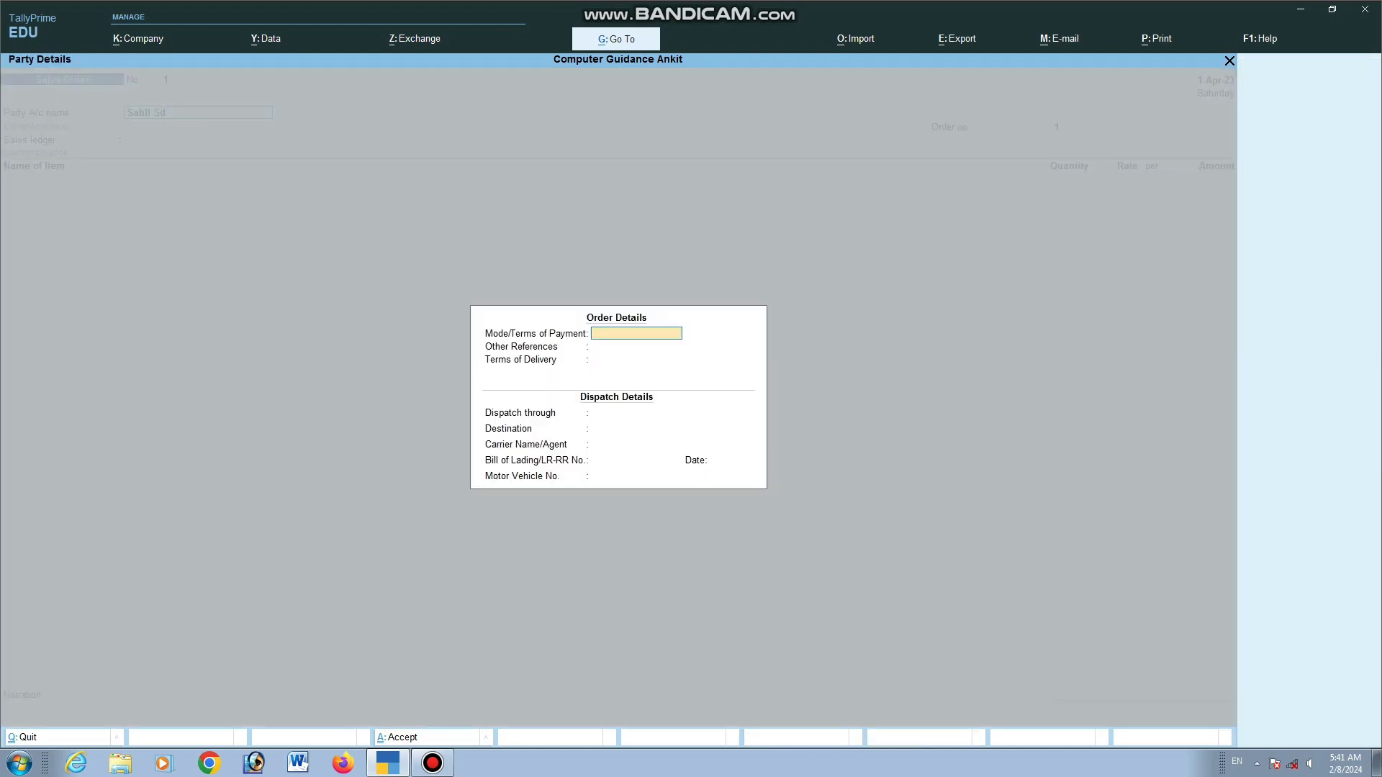
Leave the order and dispatch details blank, and give the Sales Order order number 01 and the Sales ledger
key("Return")
key("Return")
key("Return")
key("Return")
key("Return")
key("Return")
key("Return")
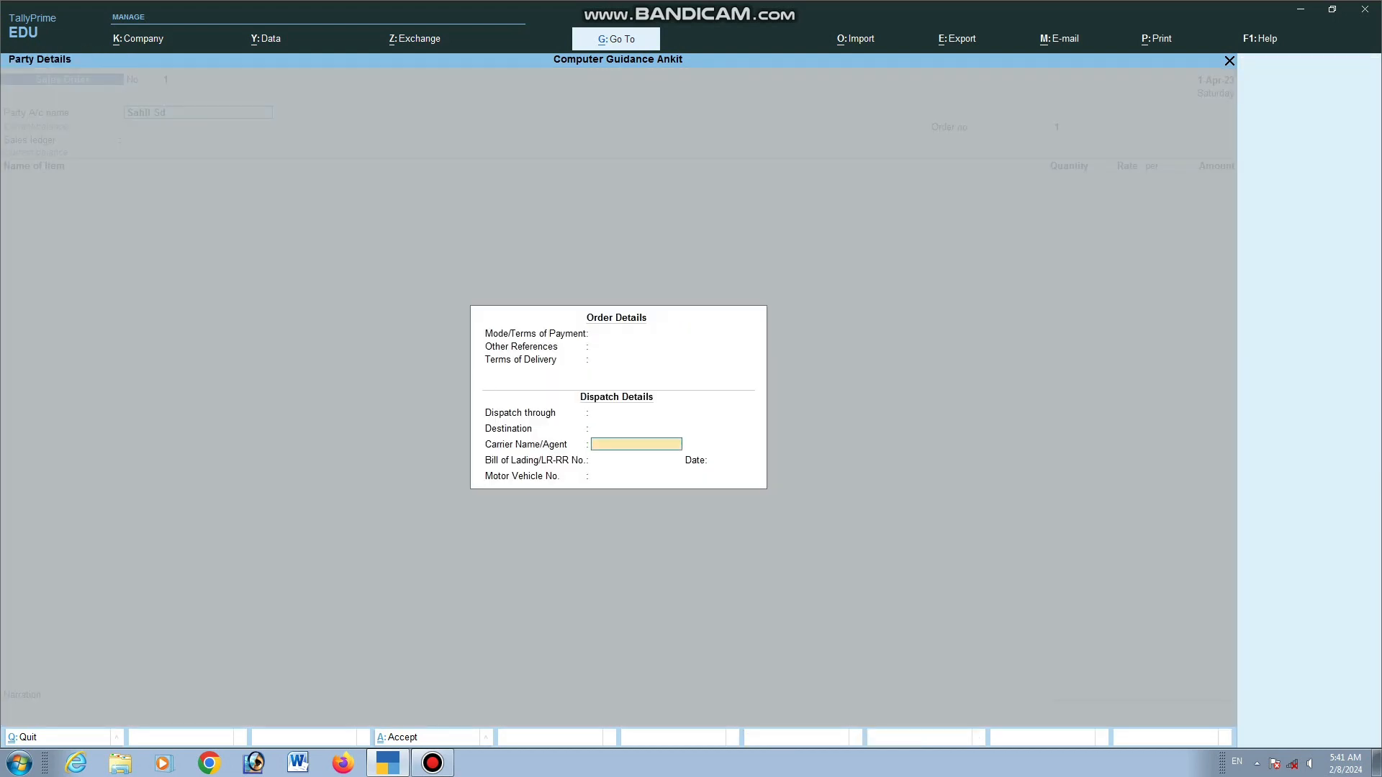
key("Return")
key("Return")
key("Return")
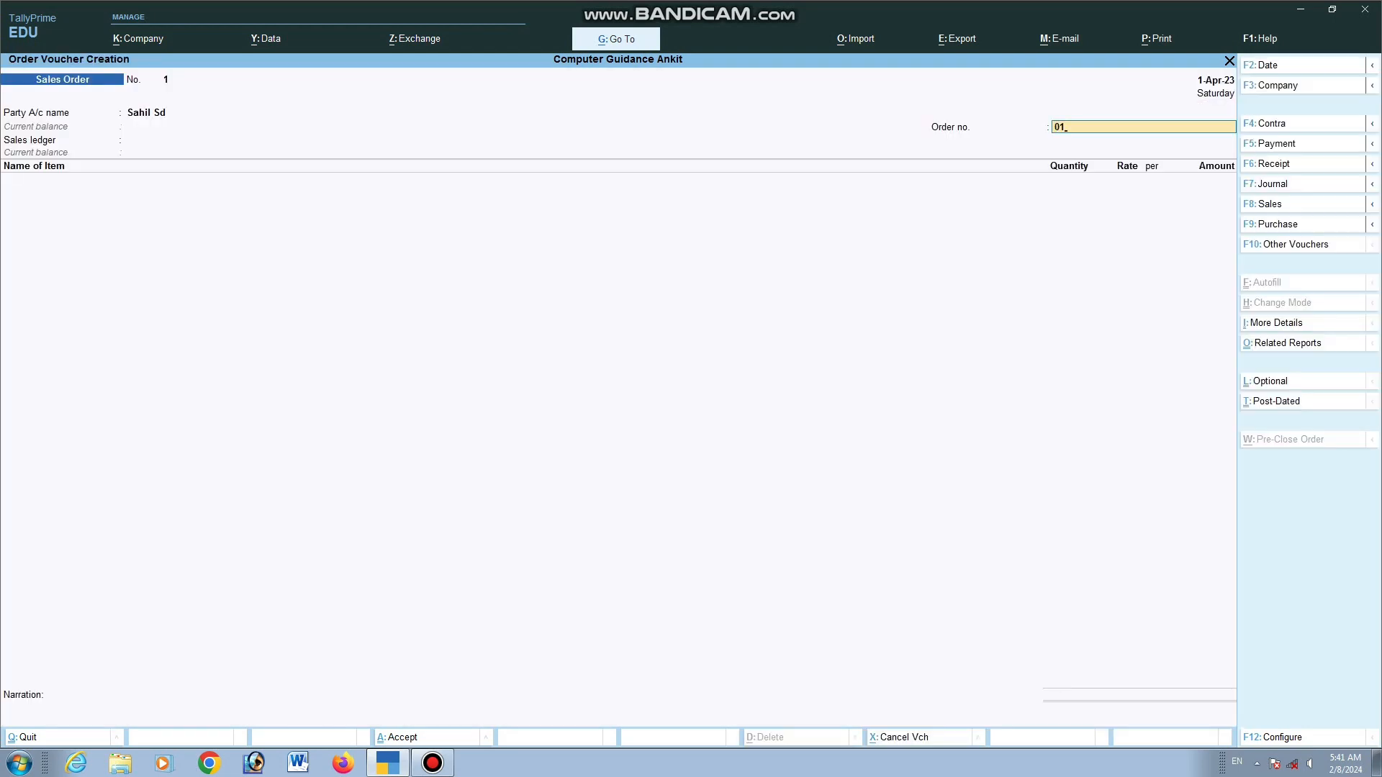
key("Return")
key("Return")
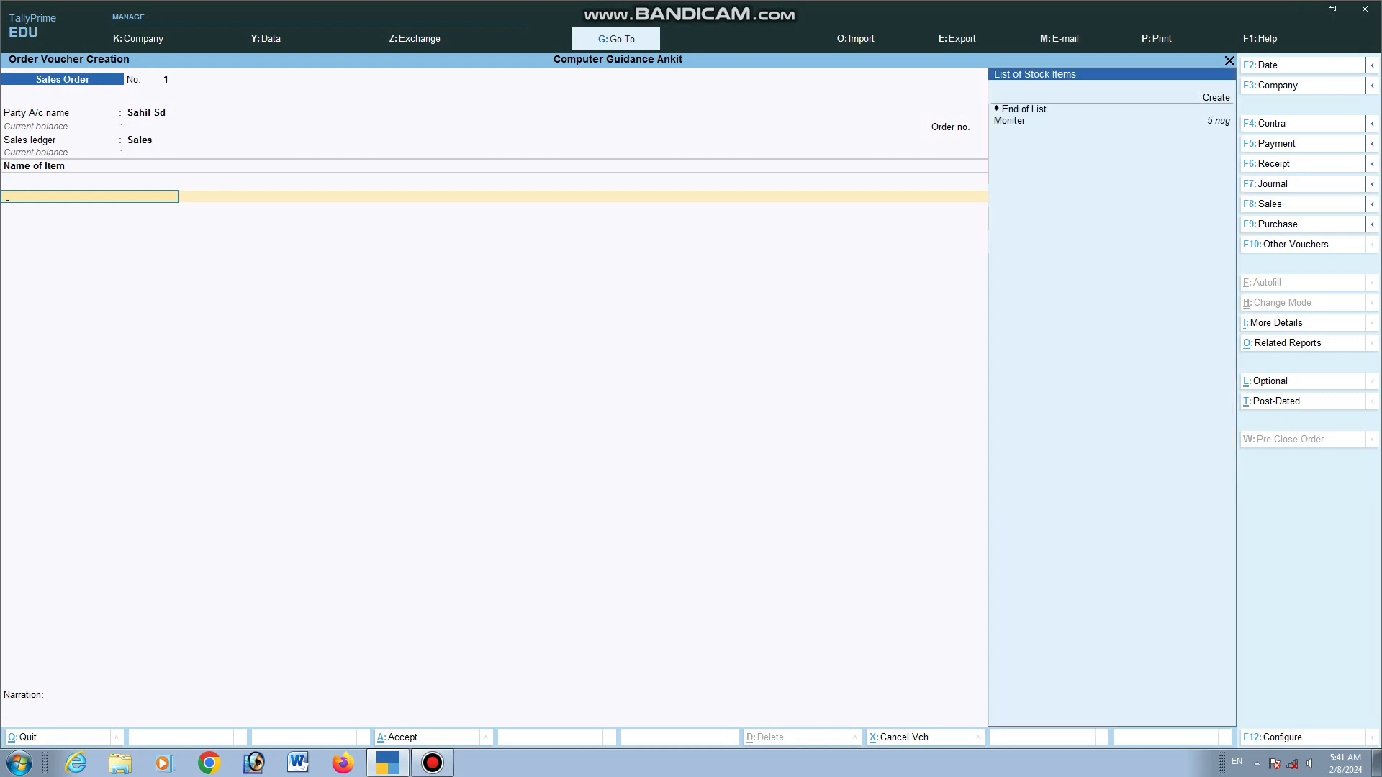
Add the Moniter item to the Sales Order, due on 1-Apr-23, with quantity 5 nug at a rate of 2,500
key("Down")
key("Return")
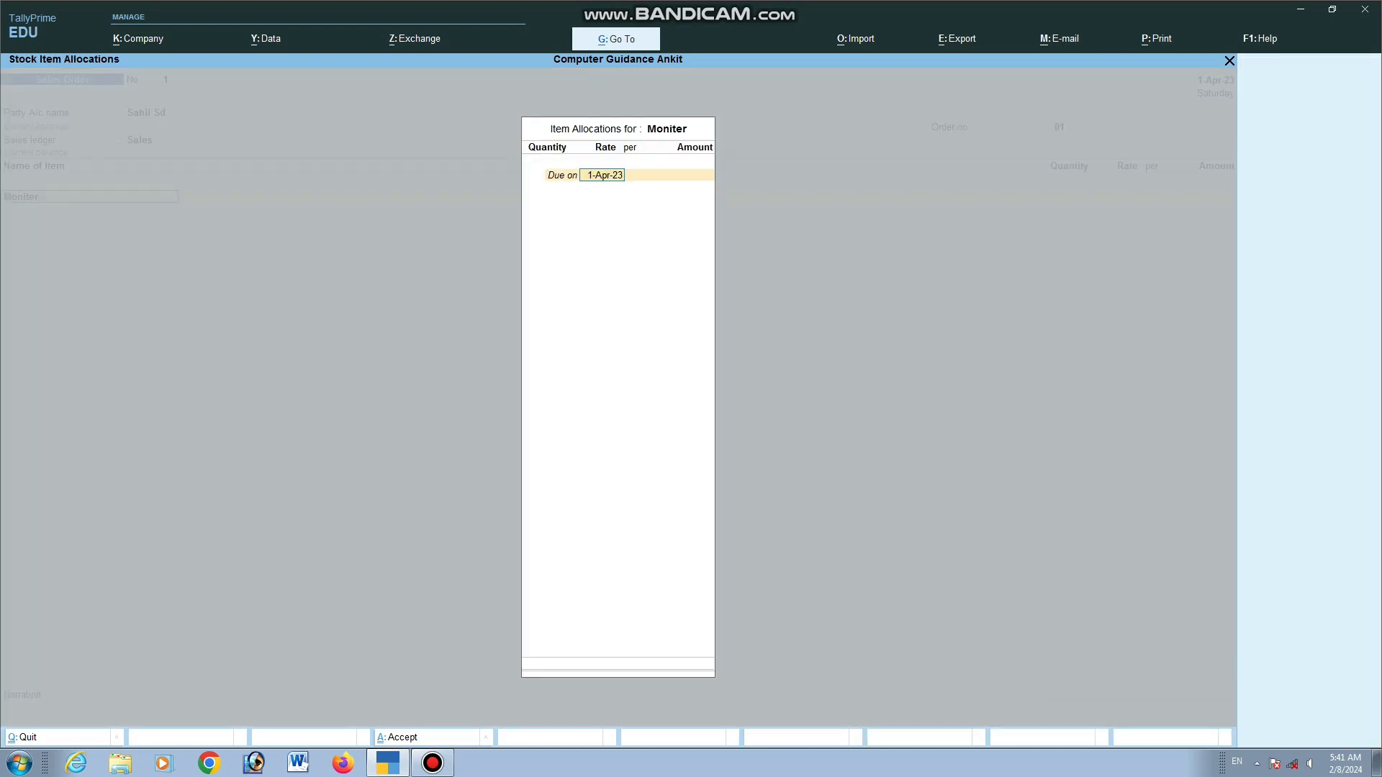
key("Return")
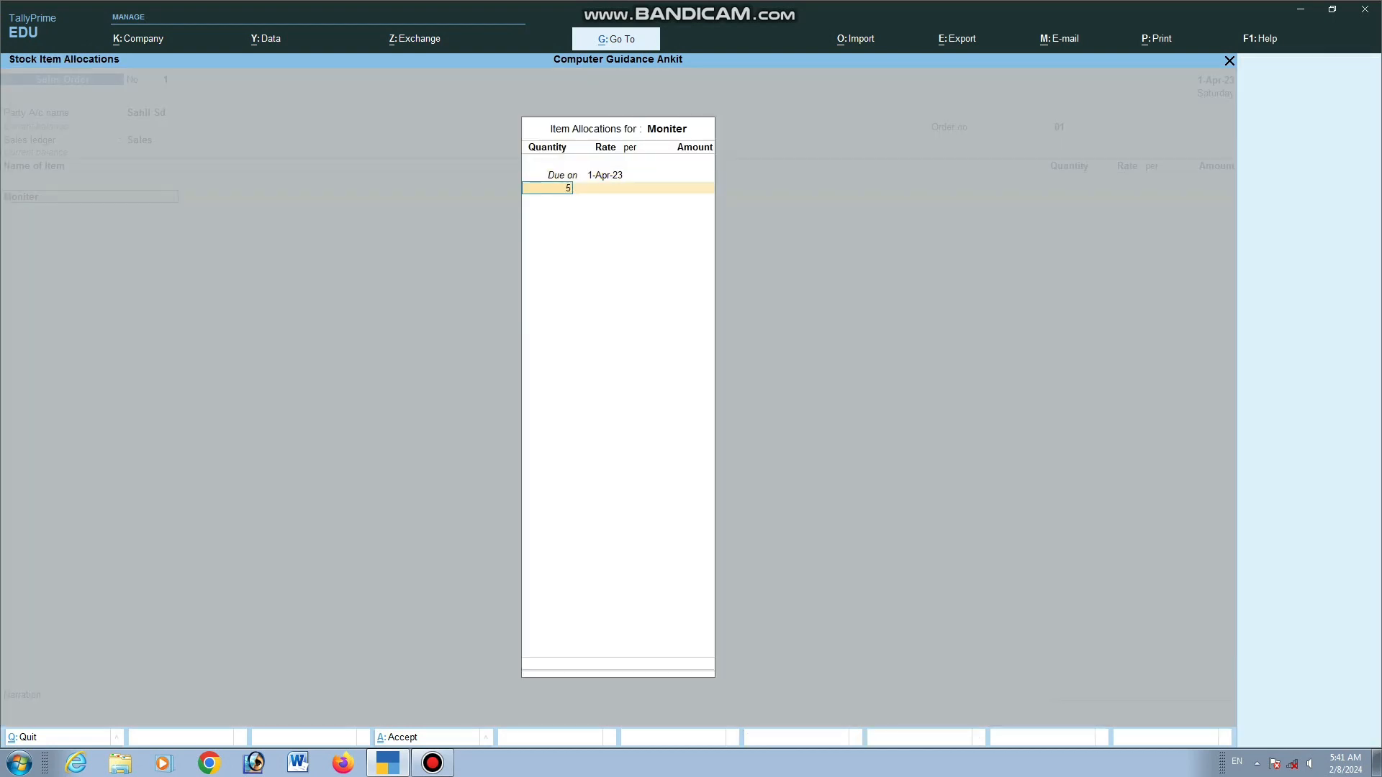
type("5")
key("Return")
type("258")
key("BackSpace")
type("00")
key("Return")
key("Return")
key("Return")
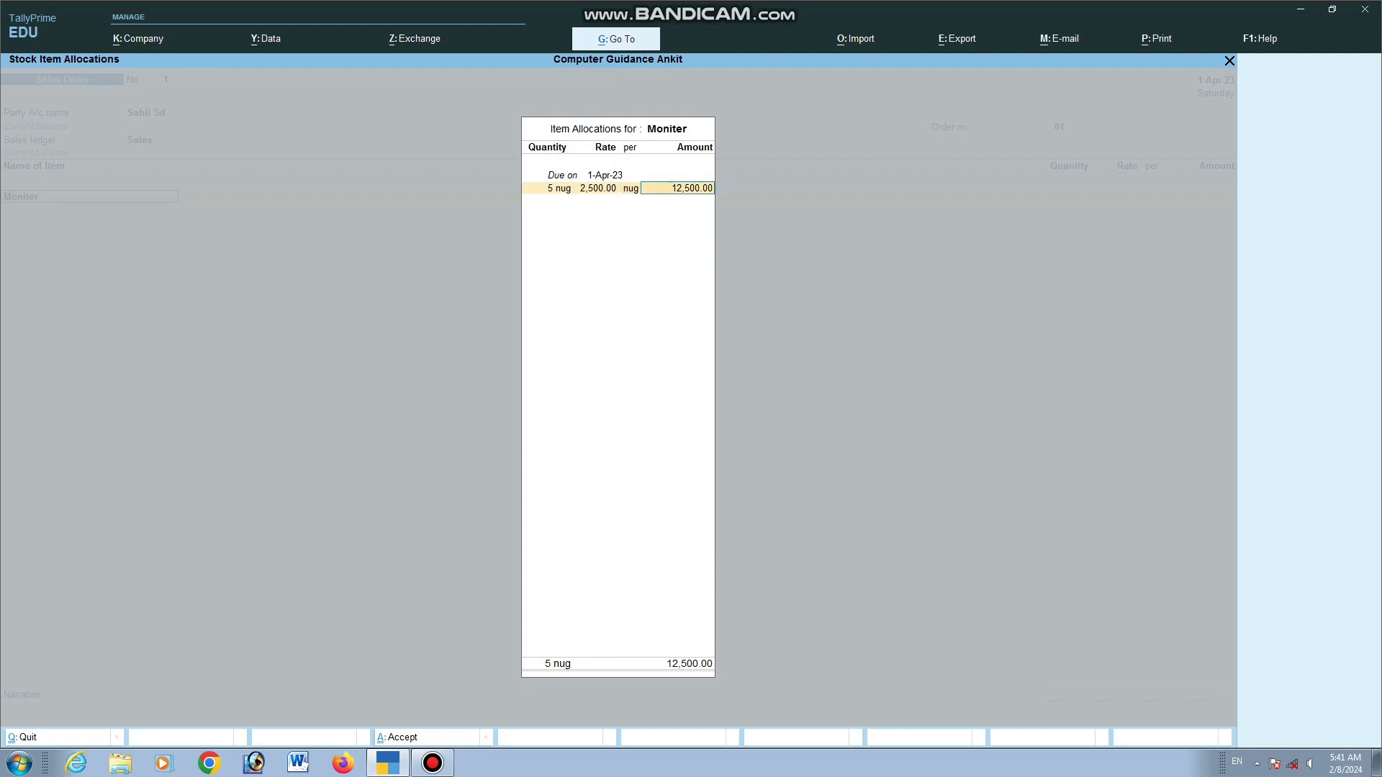
key("Return")
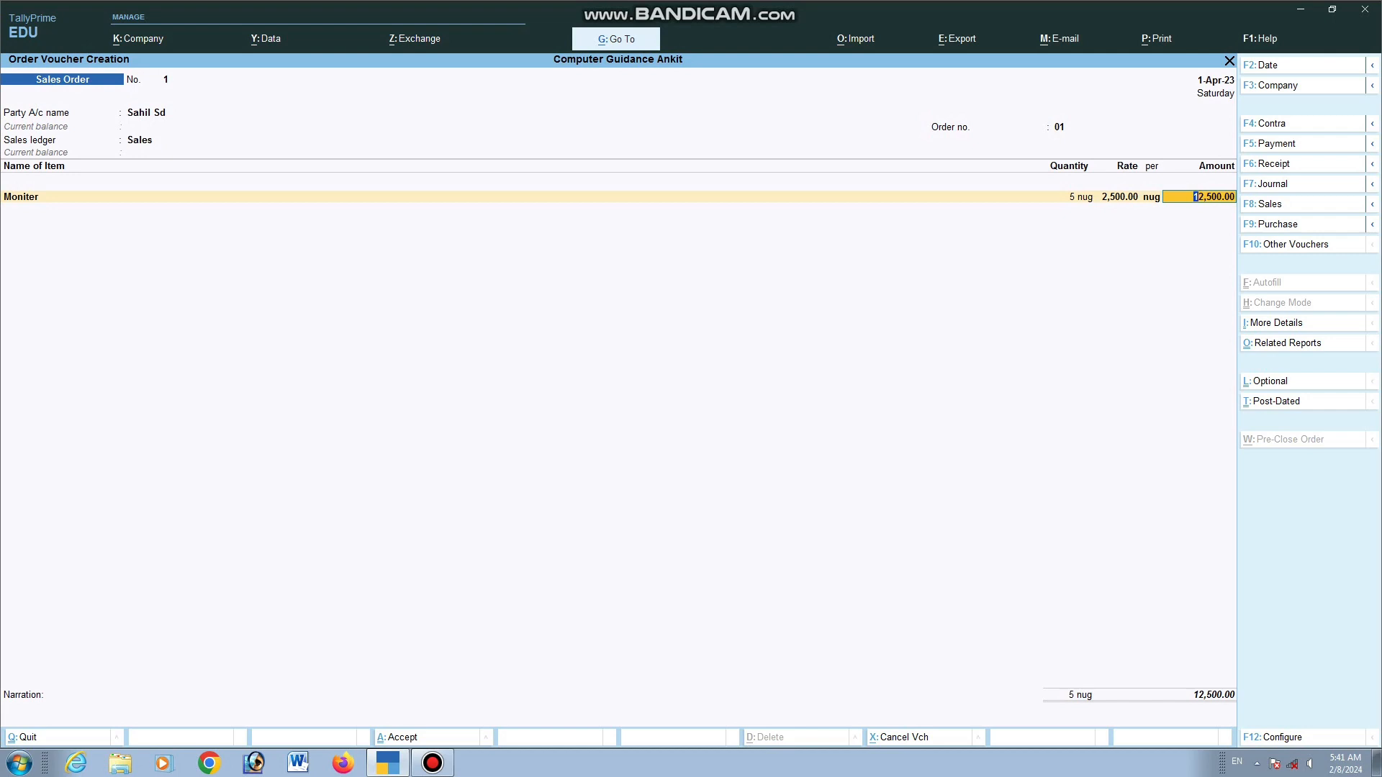
End the Sales Order's item list, leave the narration blank, and save the order
key("Return")
key("Return")
key("Return")
key("Return")
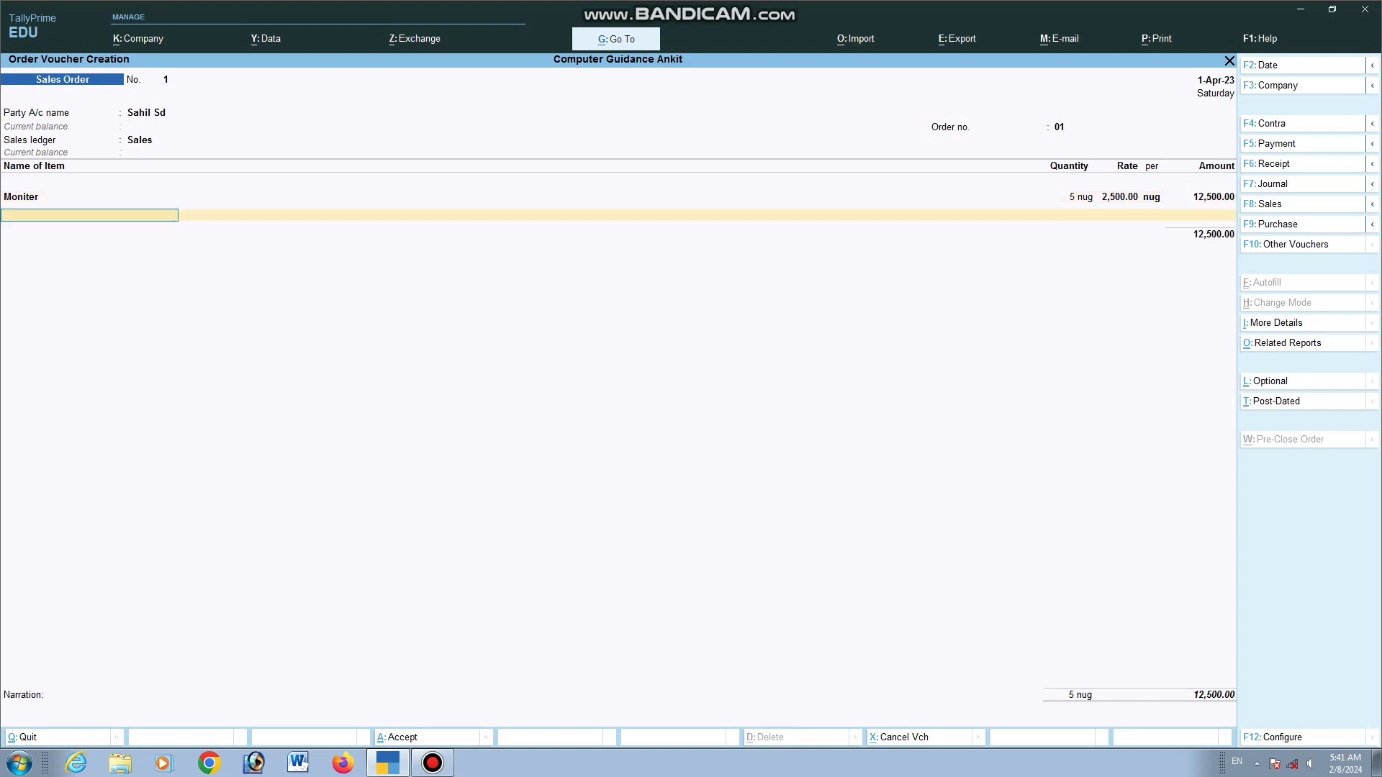
key("Return")
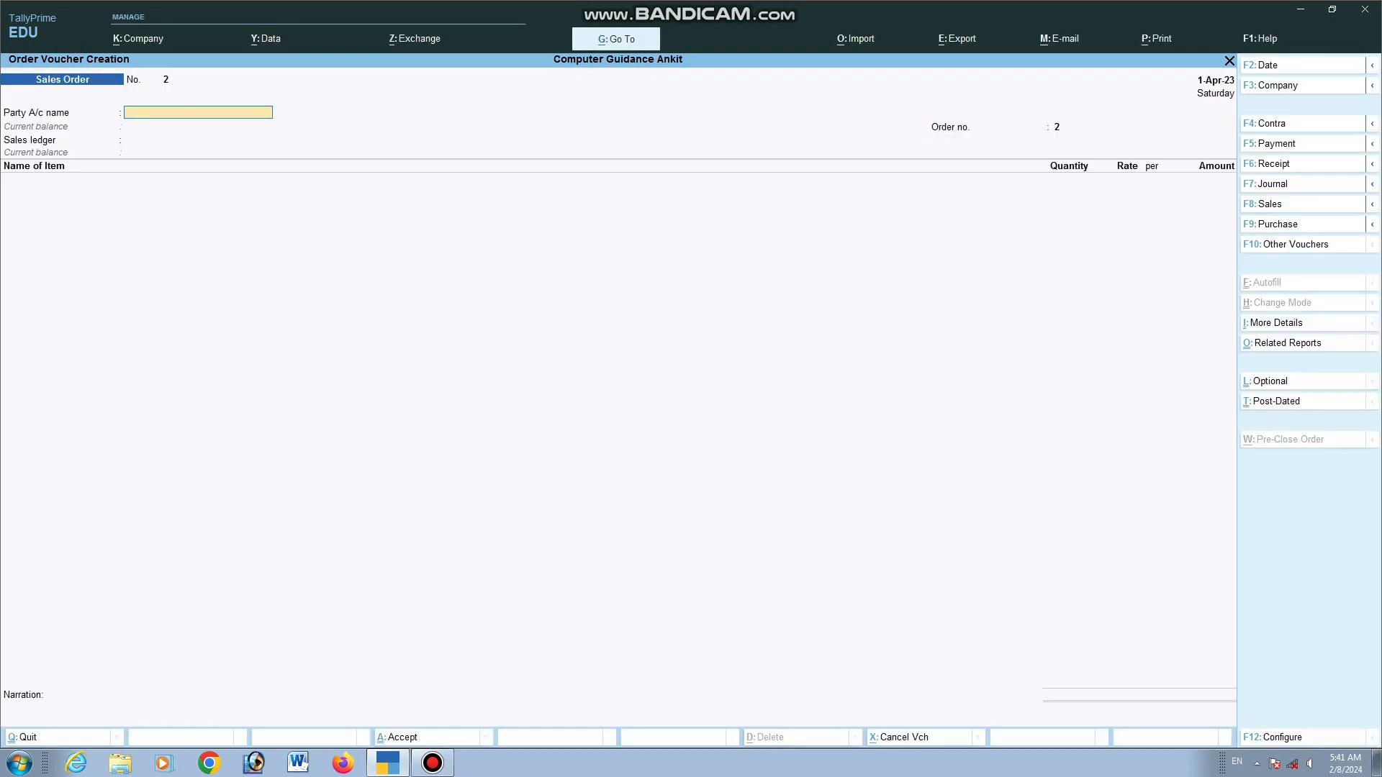
Leave voucher entry, check the Moniter's closing balance in the Stock Summary, and return to the Gateway of Tally
key("Escape")
key("Return")
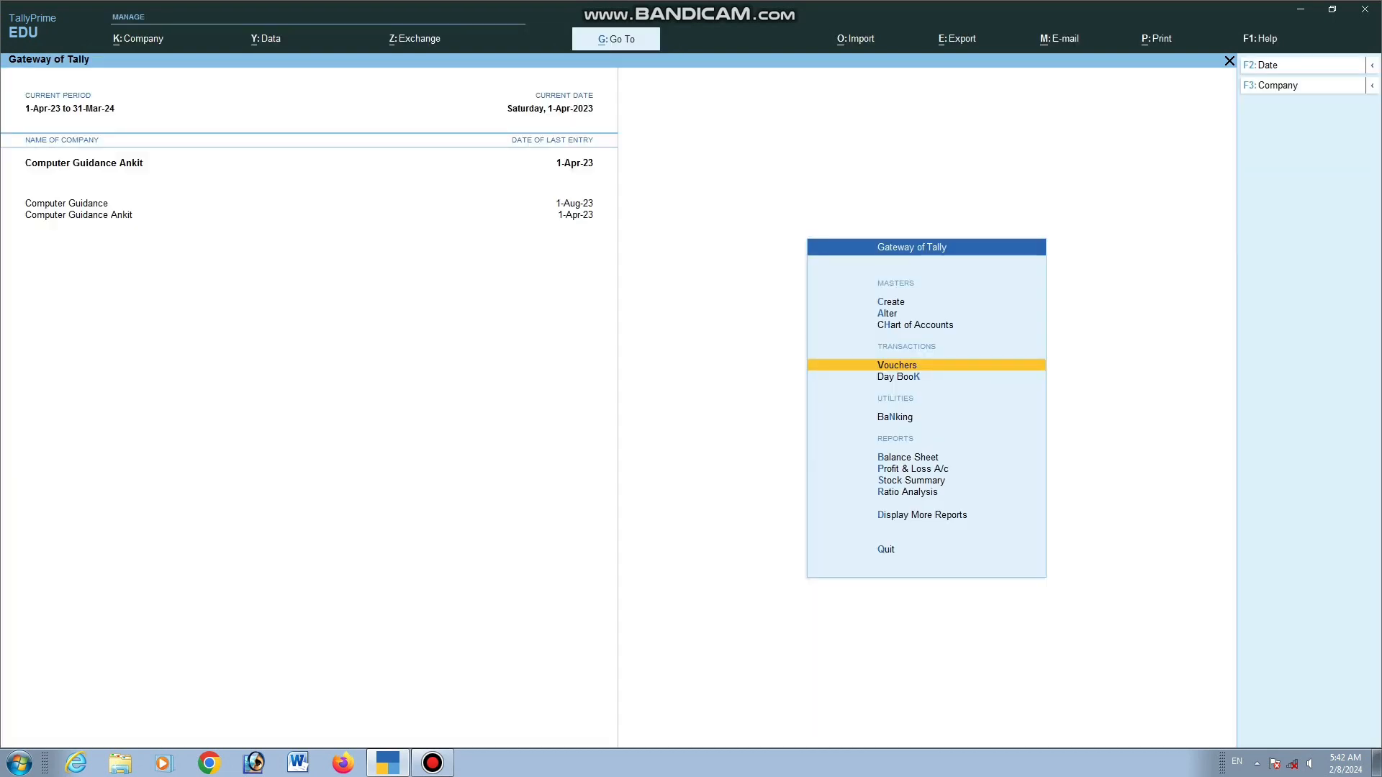
key("Down")
key("Down")
key("Down")
key("Down")
key("Down")
key("Return")
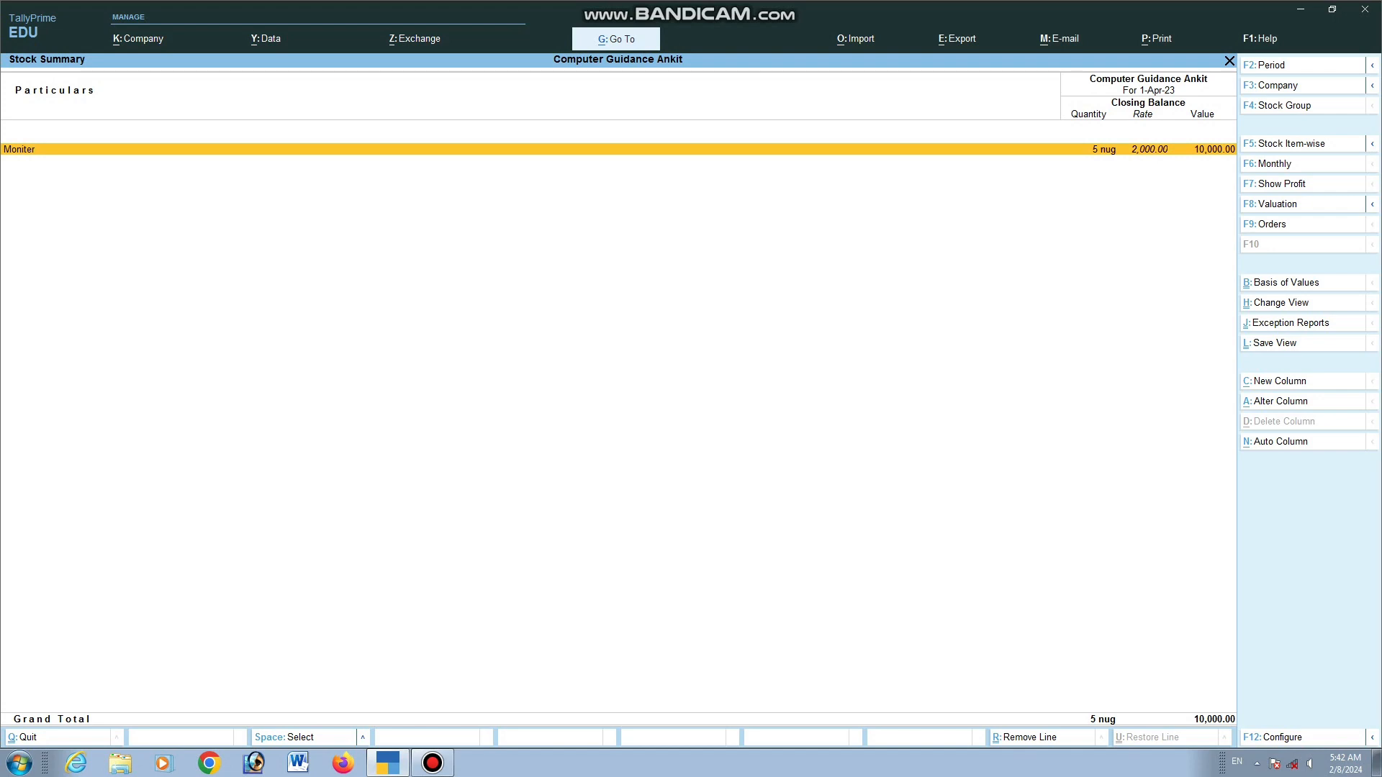
key("Escape")
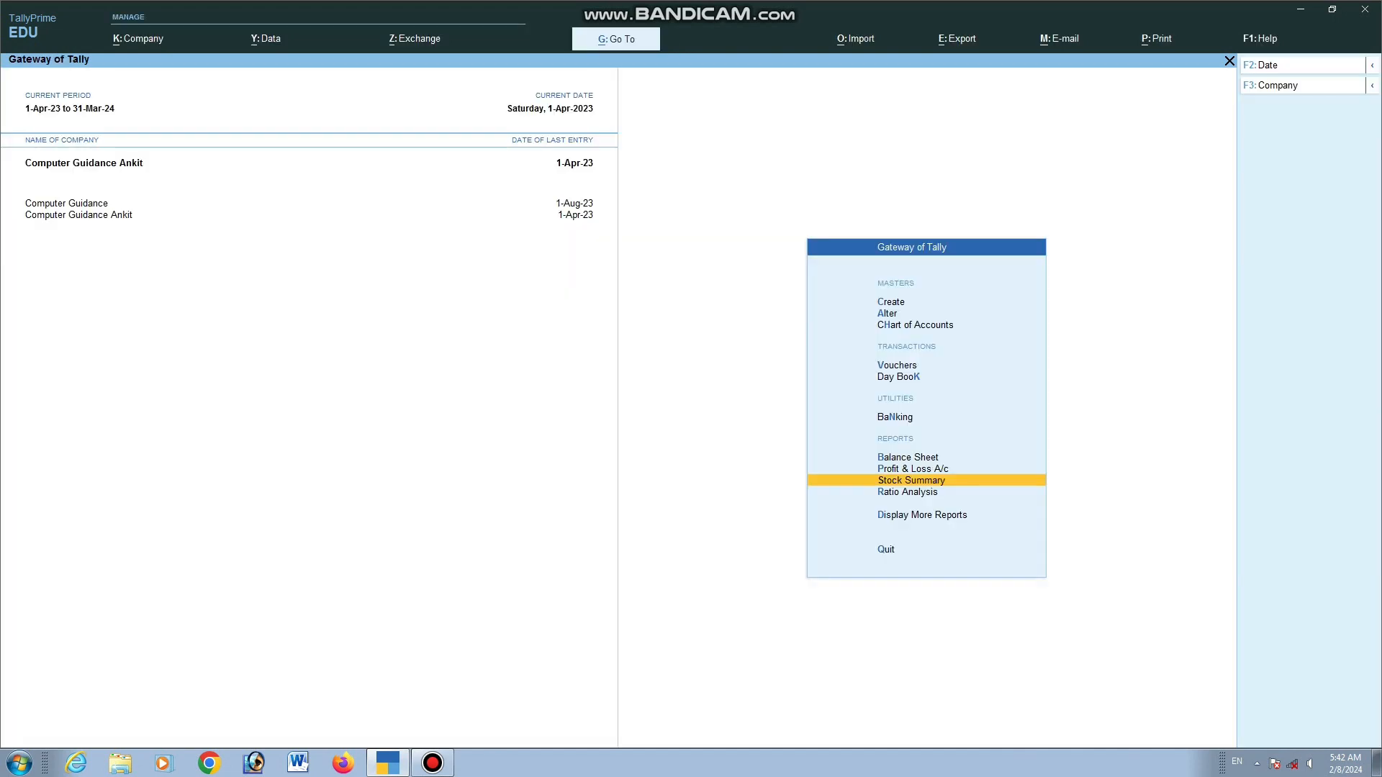
Open voucher entry from the Gateway of Tally and switch to a new Delivery Note
key("Up")
key("Up")
key("Up")
key("Up")
key("Up")
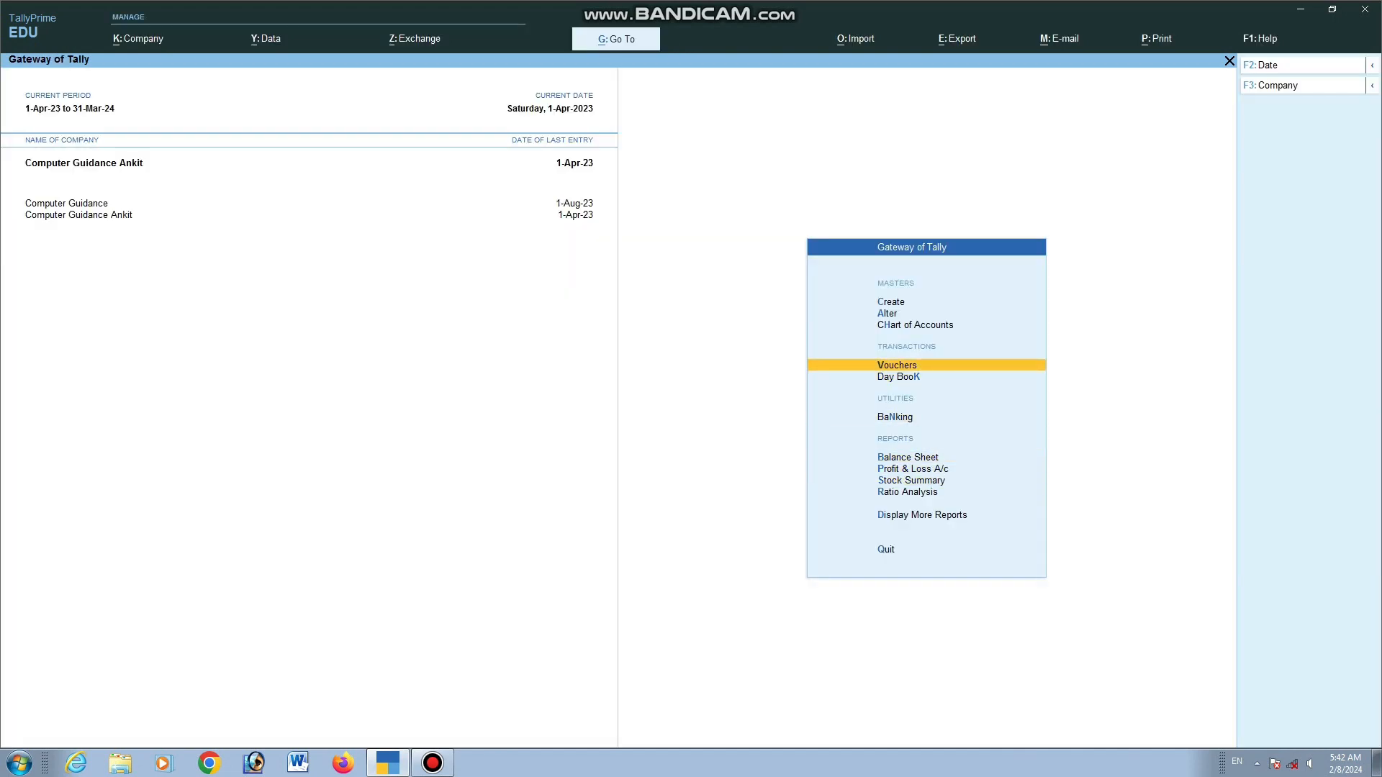
key("Return")
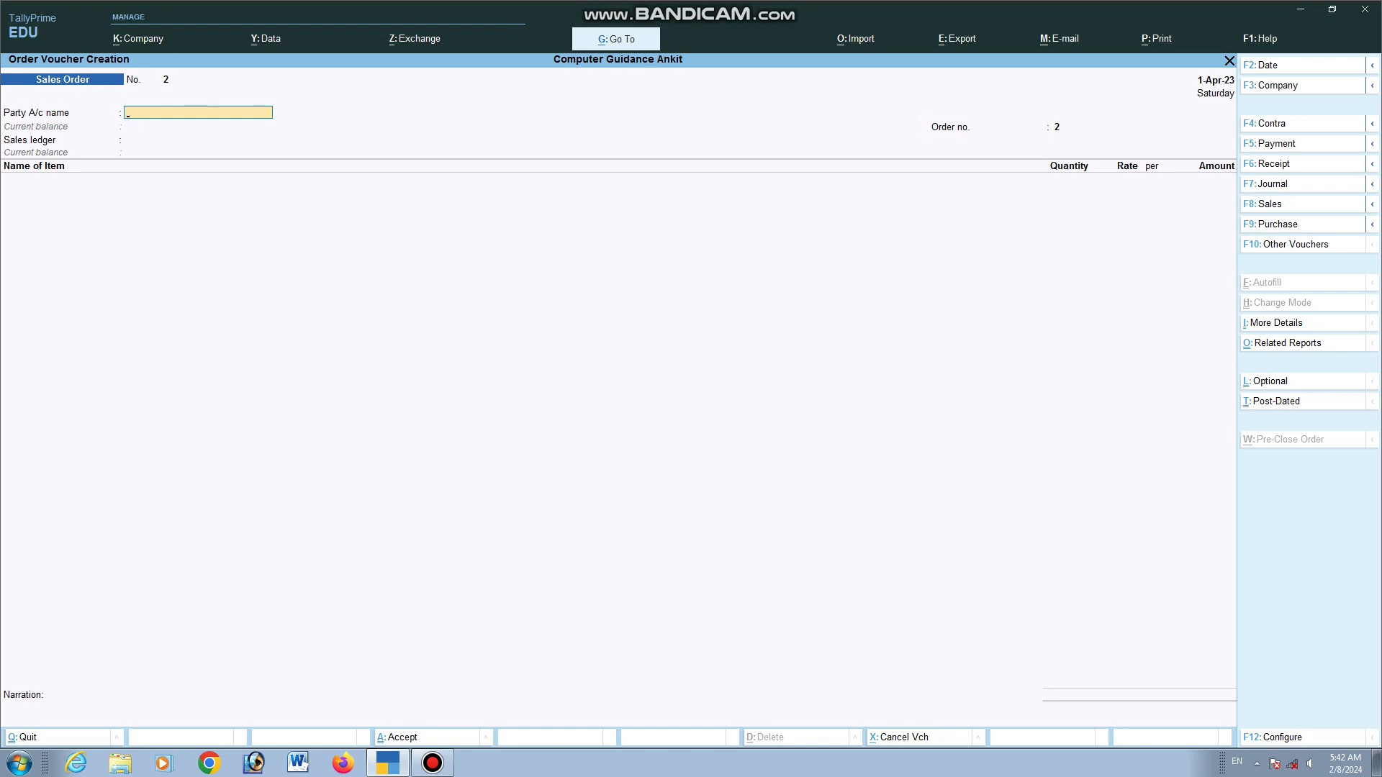
key("ctrl")
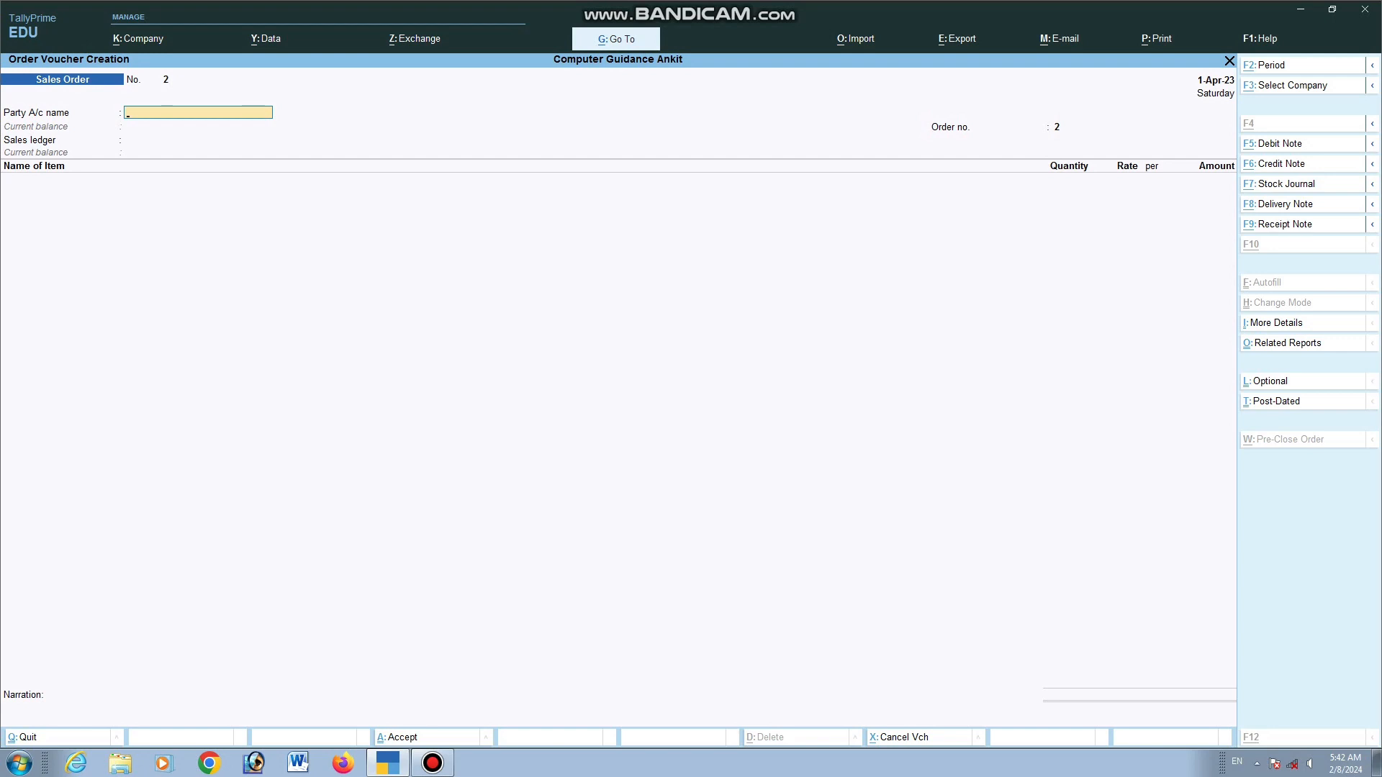
key("ctrl+F8")
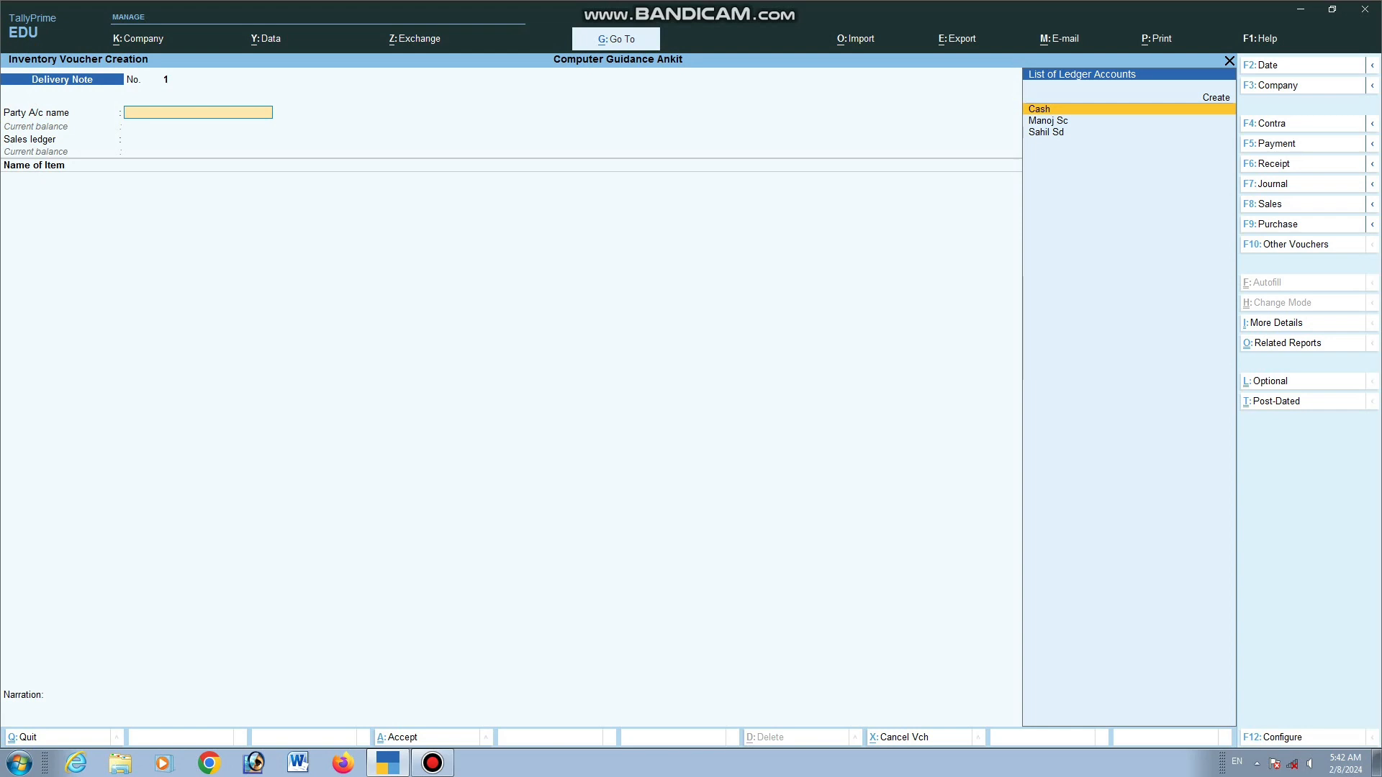
Choose the customer's sundry debtor ledger as the Delivery Note's party and link it to sales order 01
key("Down")
key("Down")
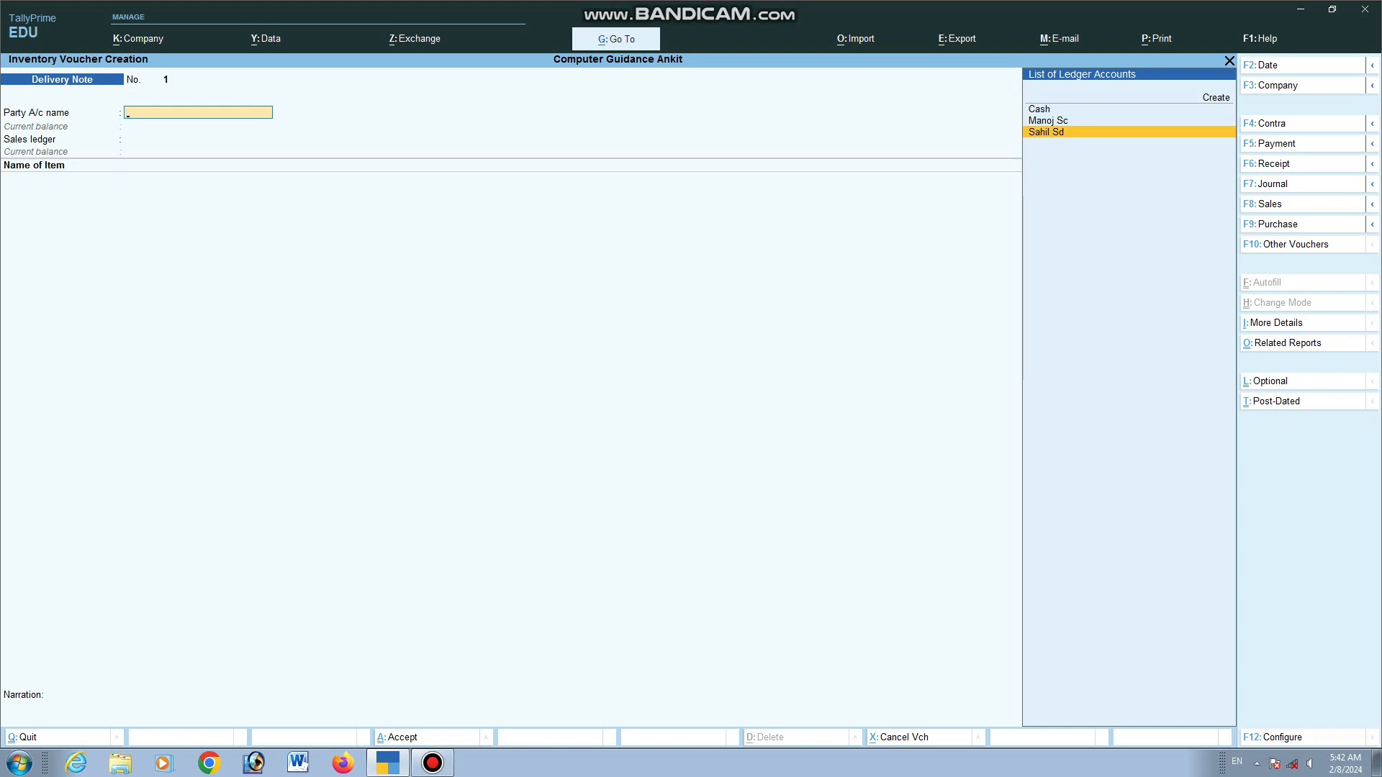
key("Return")
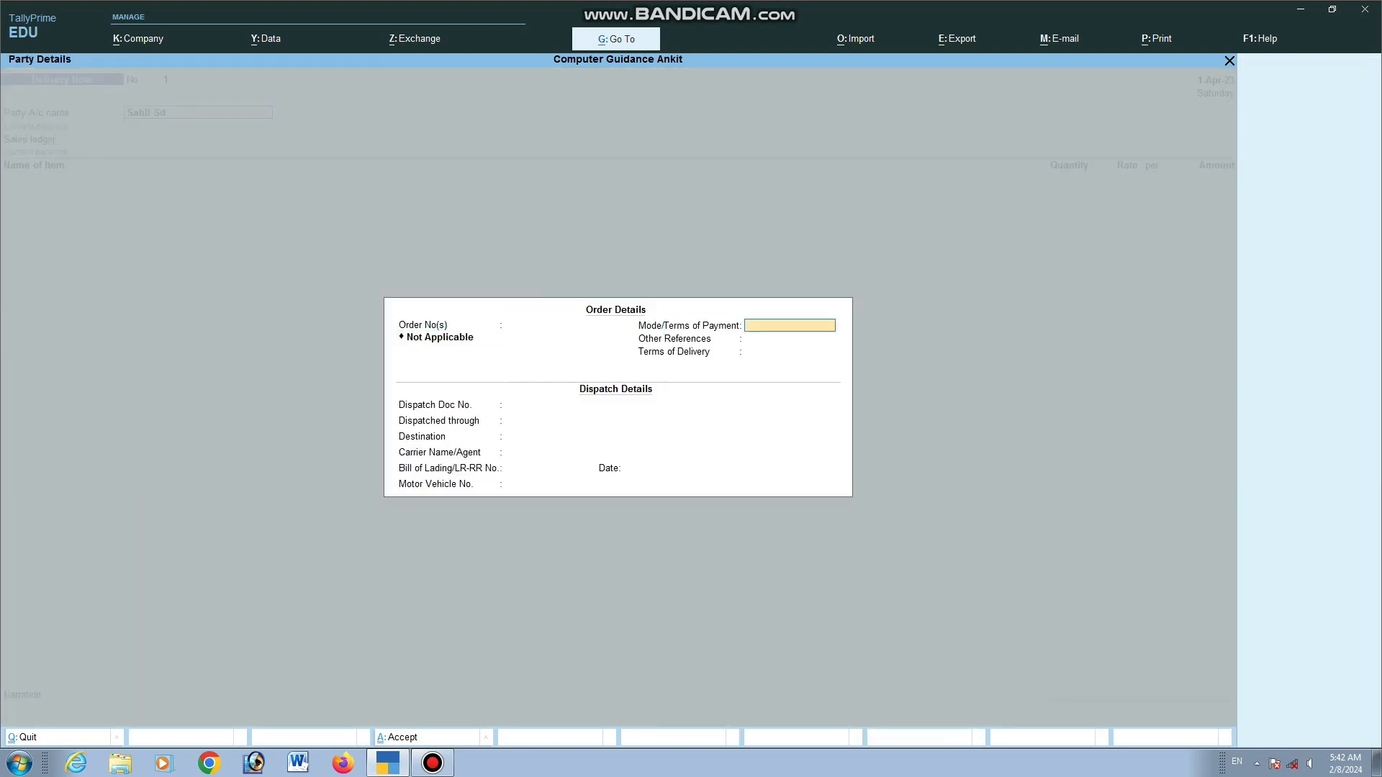
key("Down")
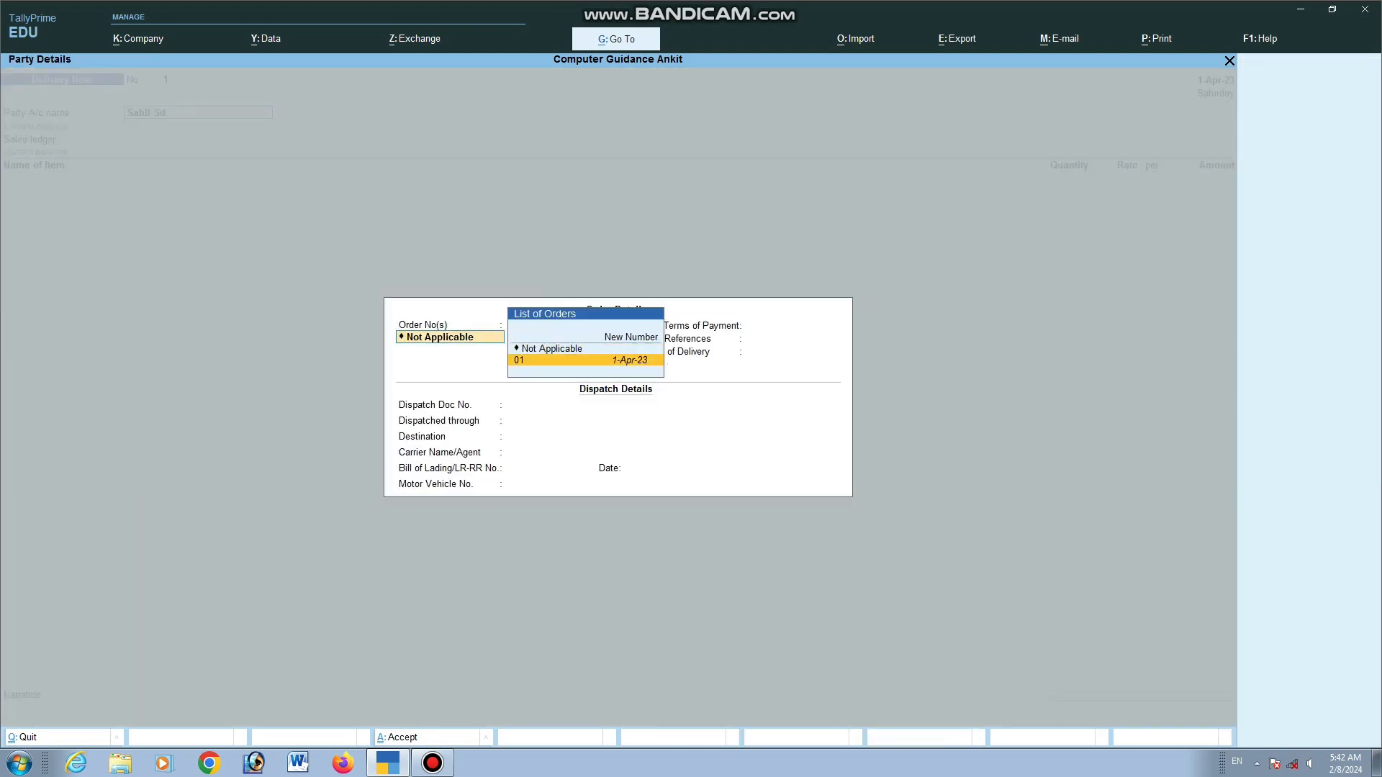
key("Return")
key("Return")
key("Return")
key("Return")
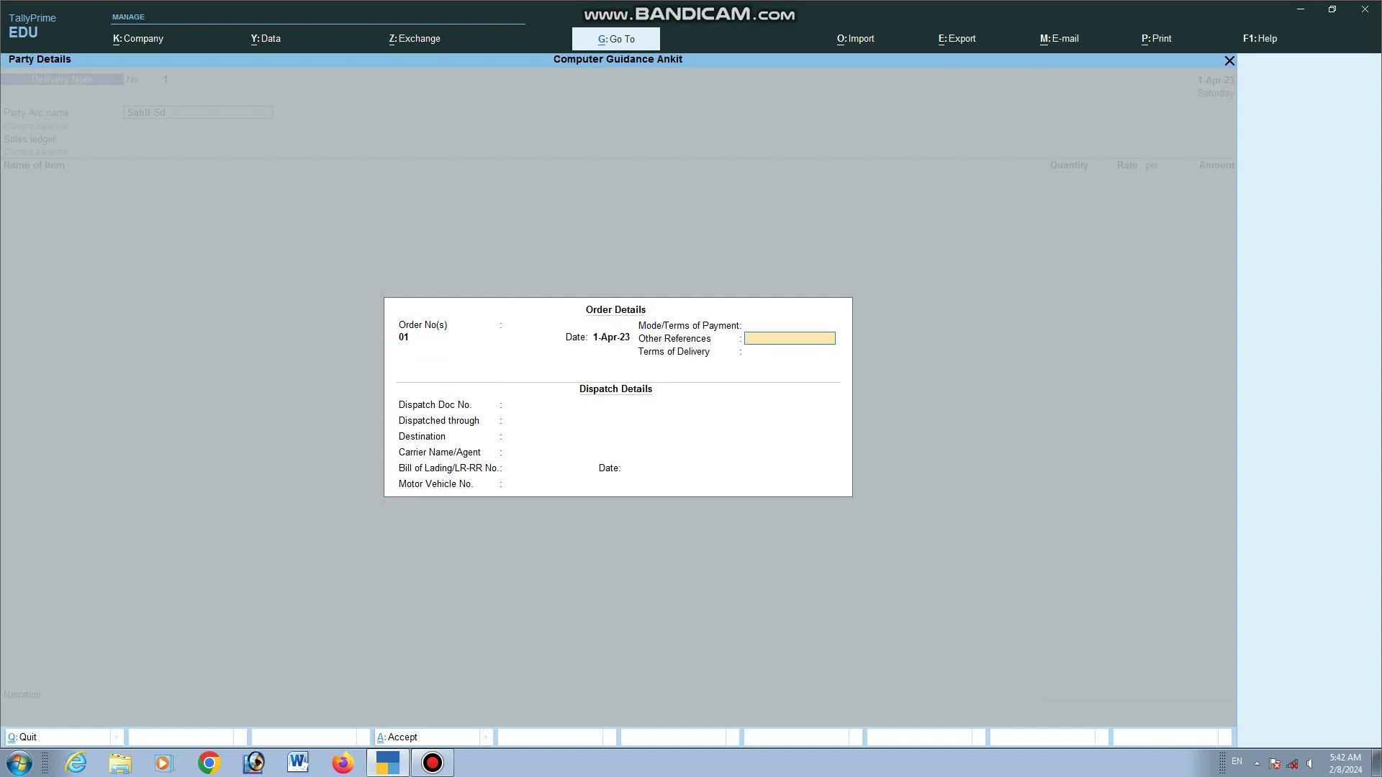
Leave the Delivery Note's remaining order and dispatch details blank, and accept the party details and the Sales ledger
key("Return")
key("Return")
key("Return")
key("Return")
key("Return")
key("Return")
key("Return")
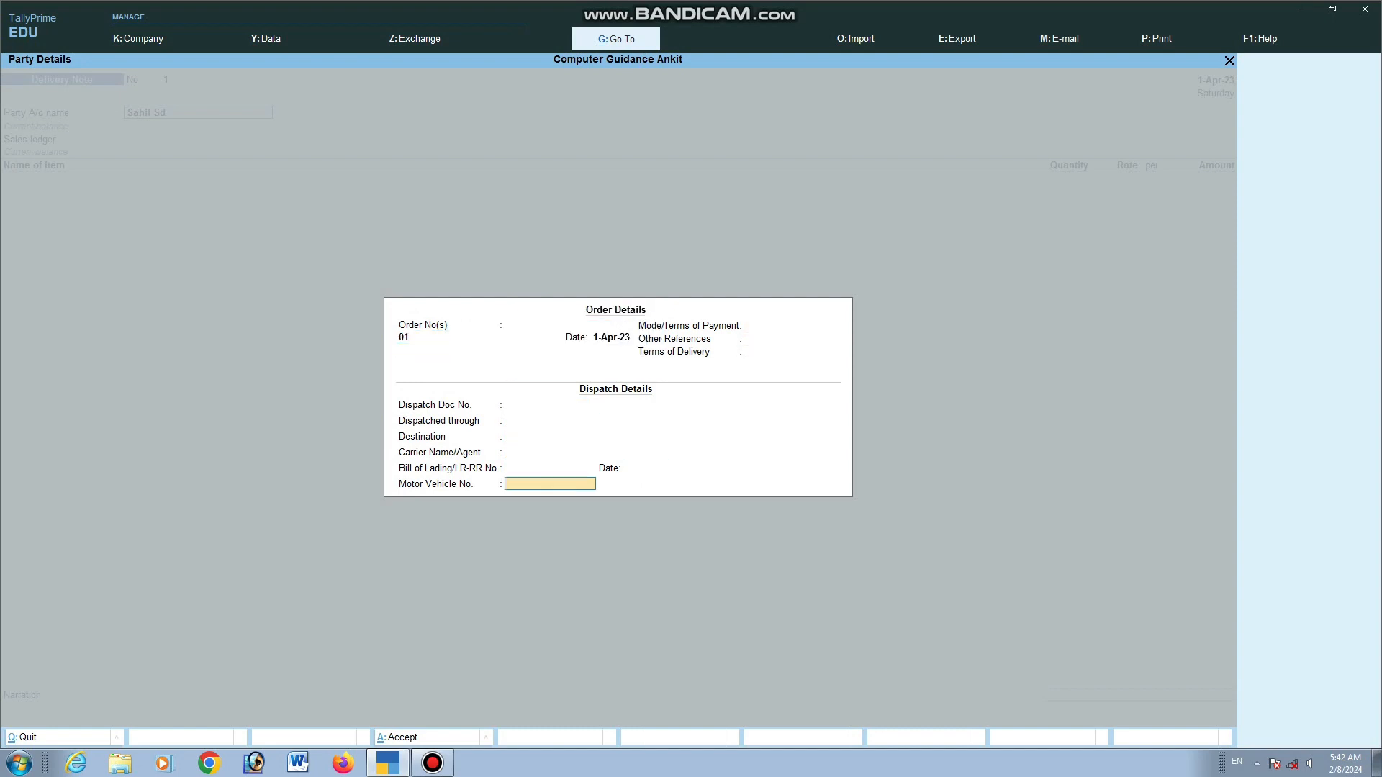
key("Return")
key("Return")
key("Return")
key("Return")
key("Return")
key("Return")
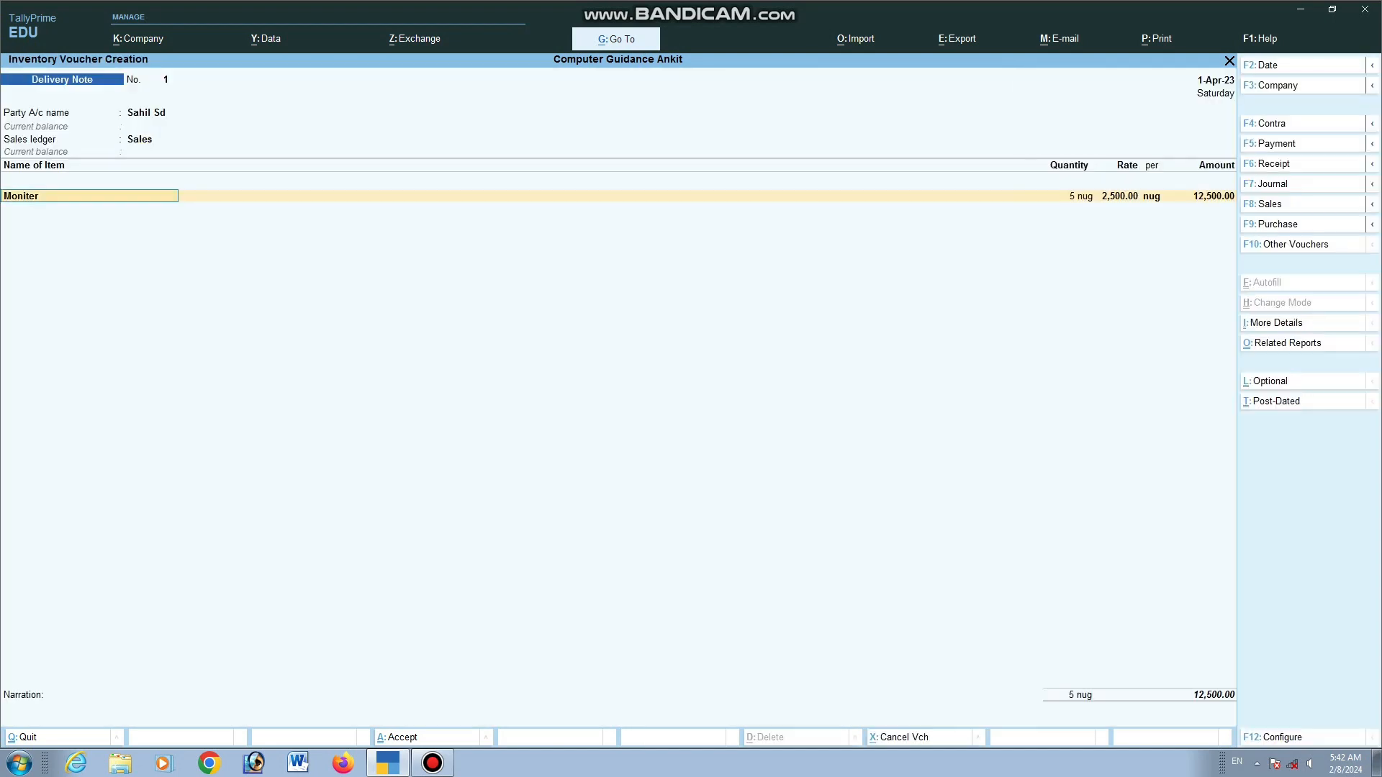
key("Return")
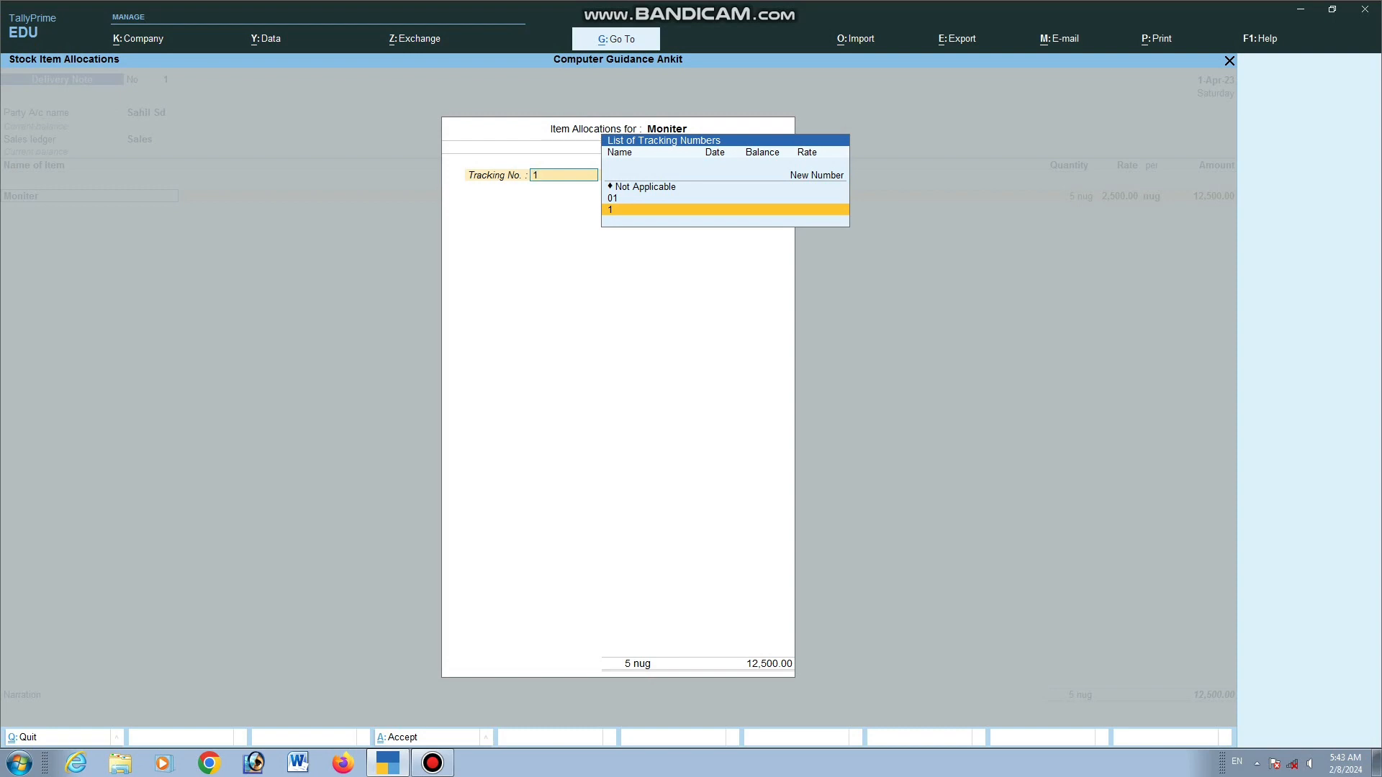
key("Return")
key("Return")
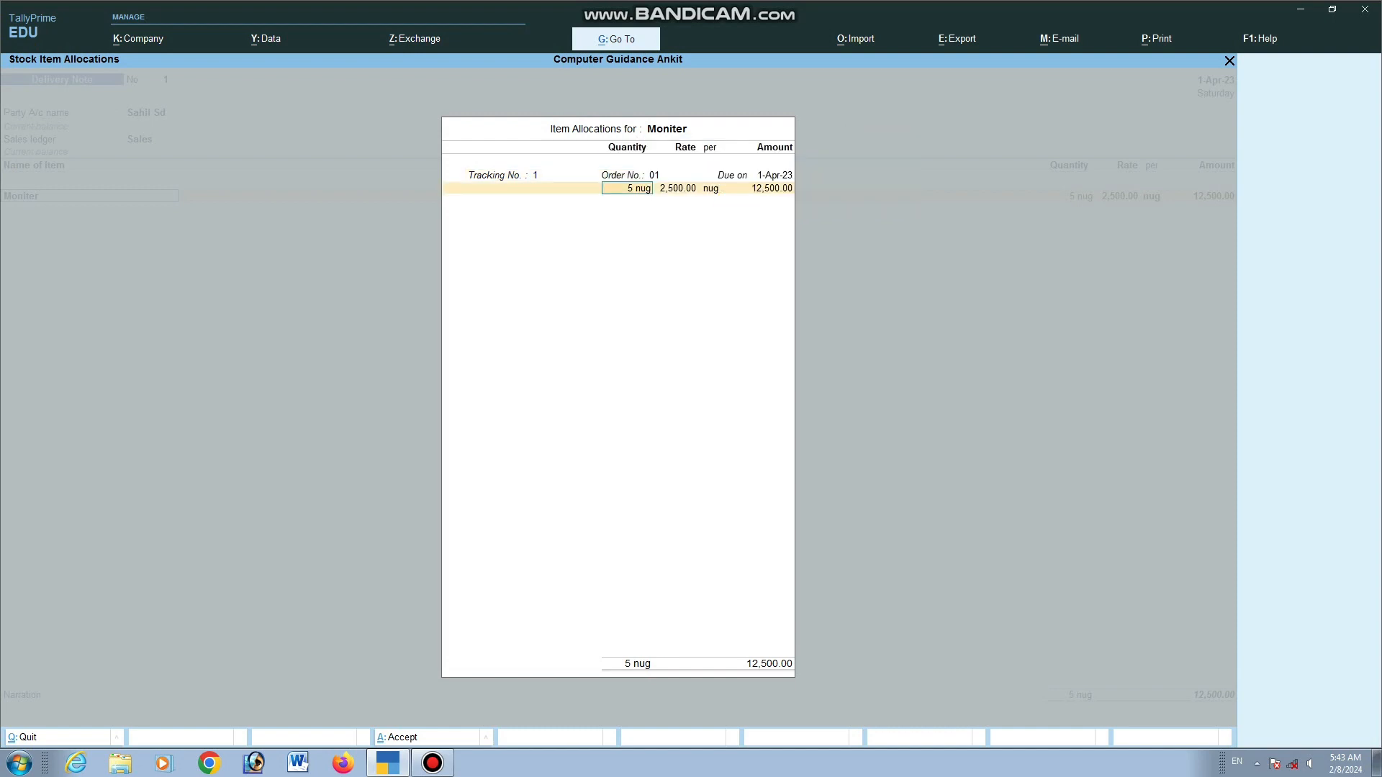
type("=")
key("BackSpace")
key("BackSpace")
key("BackSpace")
key("BackSpace")
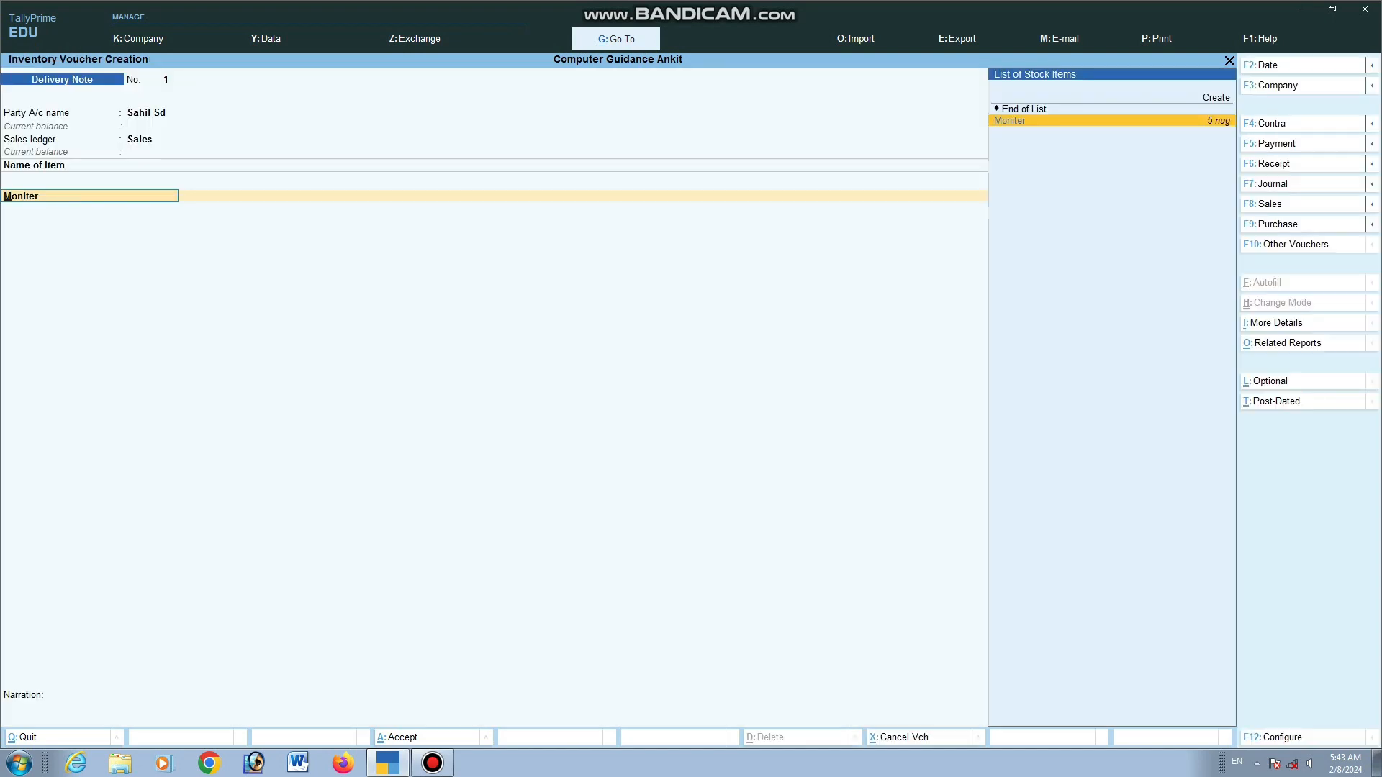
Allocate the Moniter item in the Delivery Note to new tracking number Sp01 and order number 01
key("Return")
key("Up")
key("Up")
key("Up")
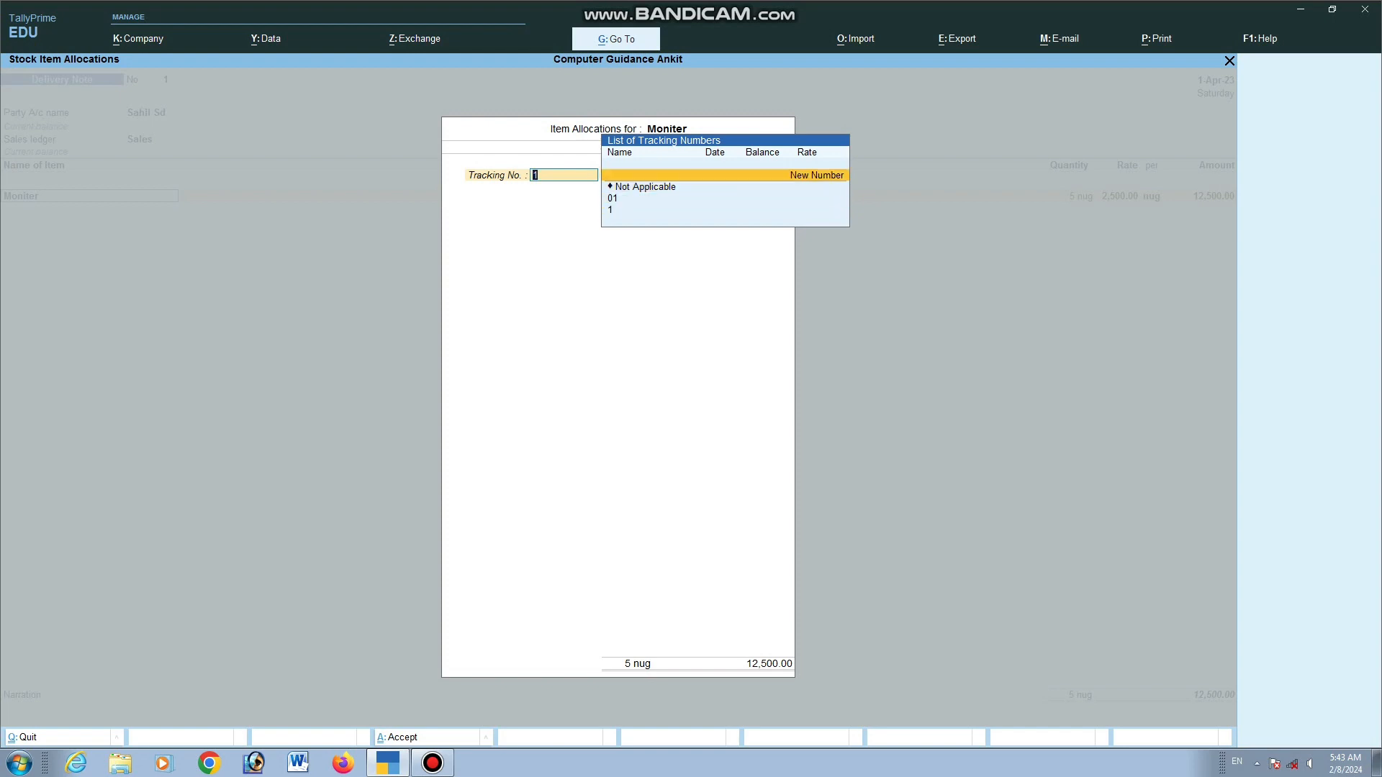
key("Return")
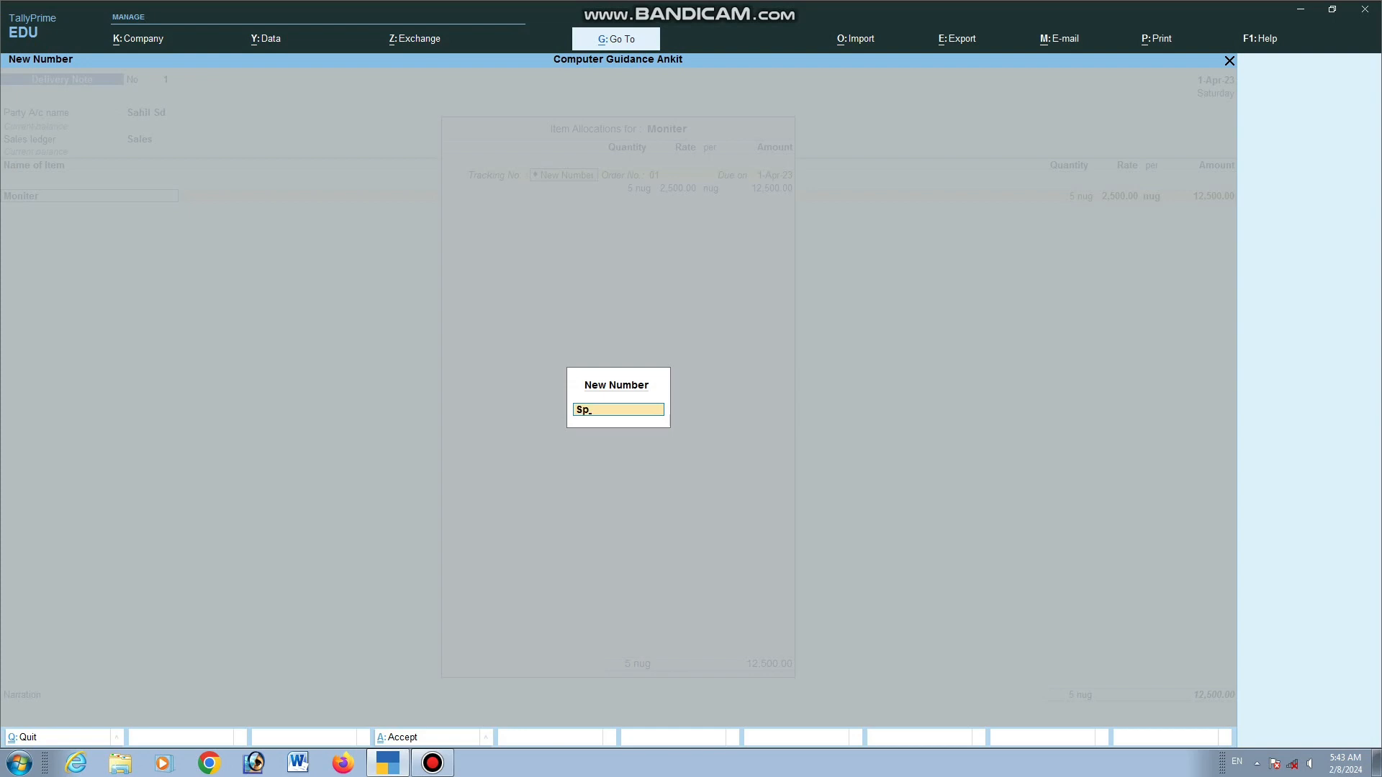
key("Return")
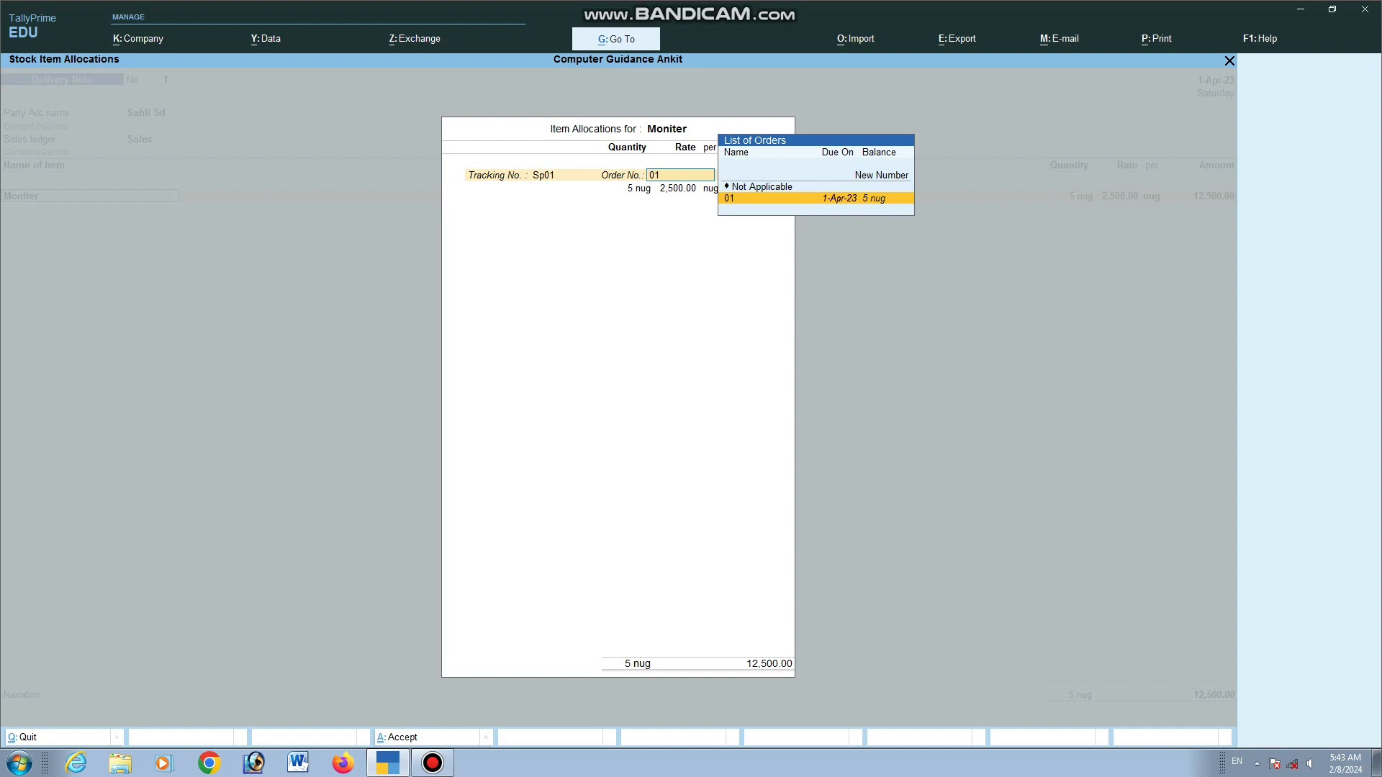
key("Return")
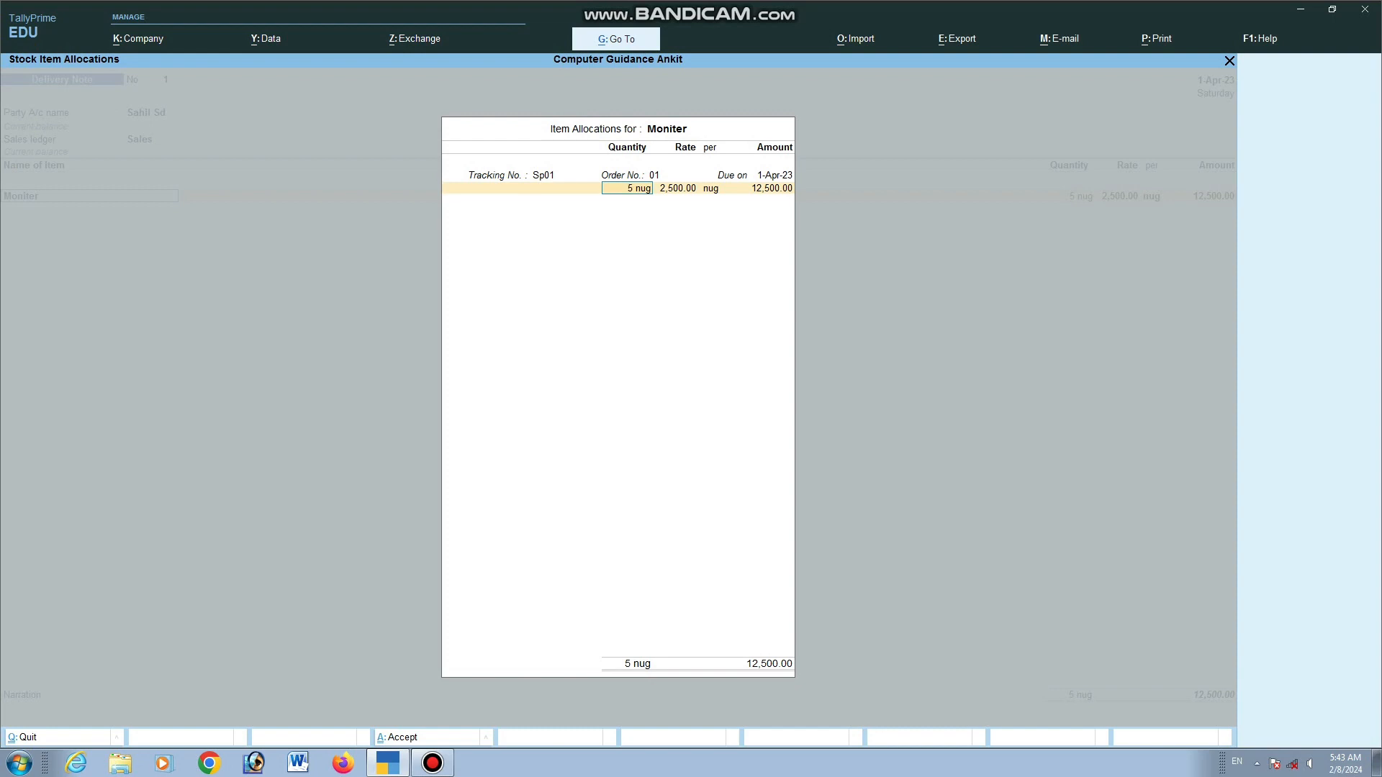
Accept the Moniter's quantity of 5 nug at 2,500, leave the narration blank, and save the Delivery Note
key("Return")
key("Return")
key("Return")
key("Return")
key("Return")
key("Return")
key("Return")
key("Return")
key("Return")
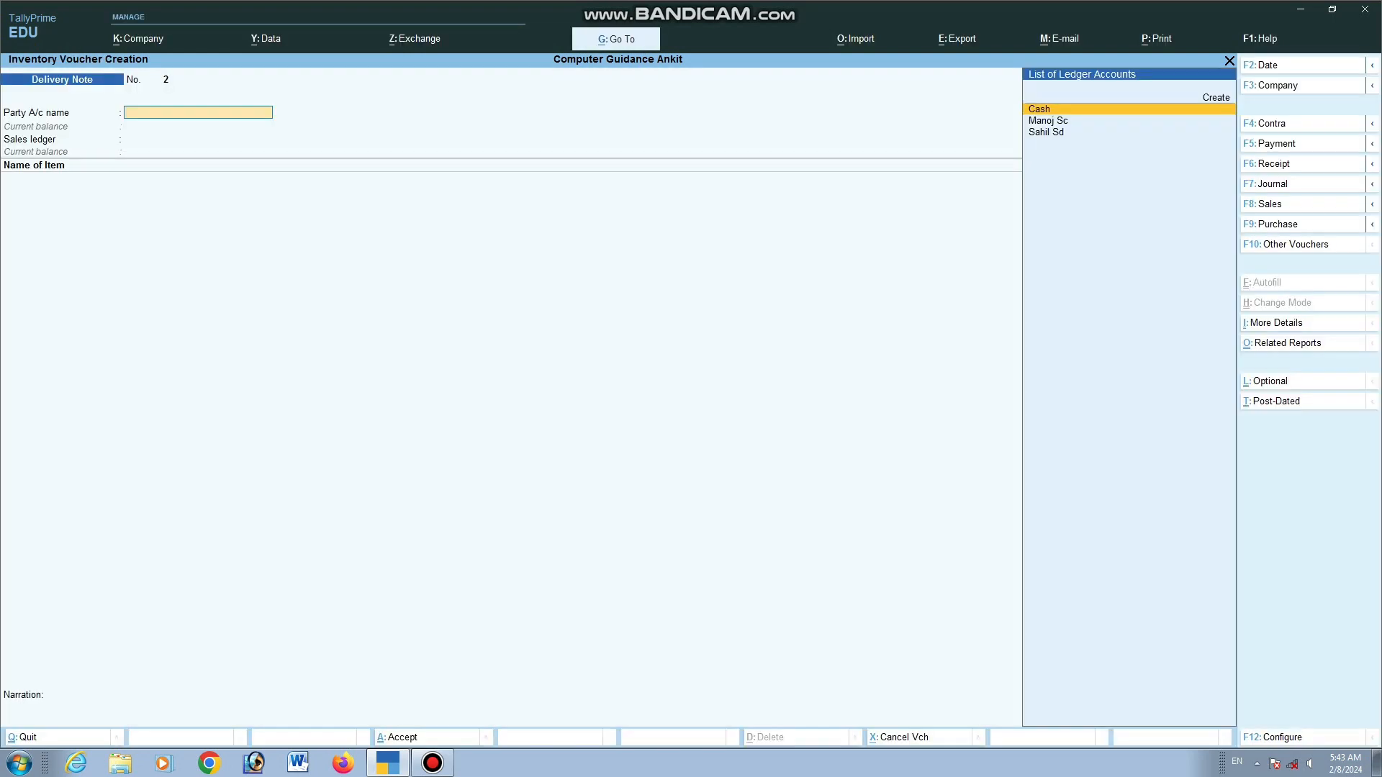
Leave voucher entry, check the closing balance in the Stock Summary, and return to the Gateway of Tally
key("Escape")
key("Return")
key("Down")
key("Down")
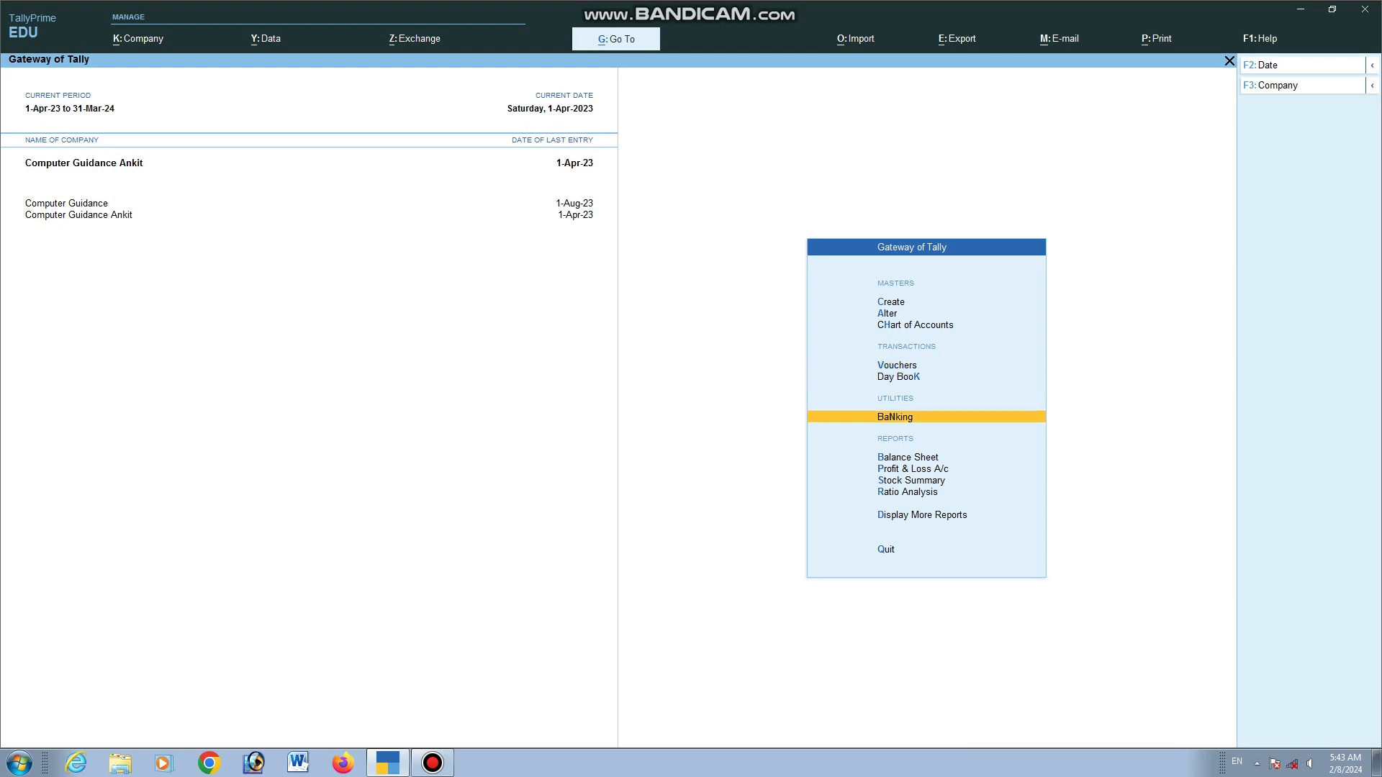
key("Down")
key("Down")
key("Down")
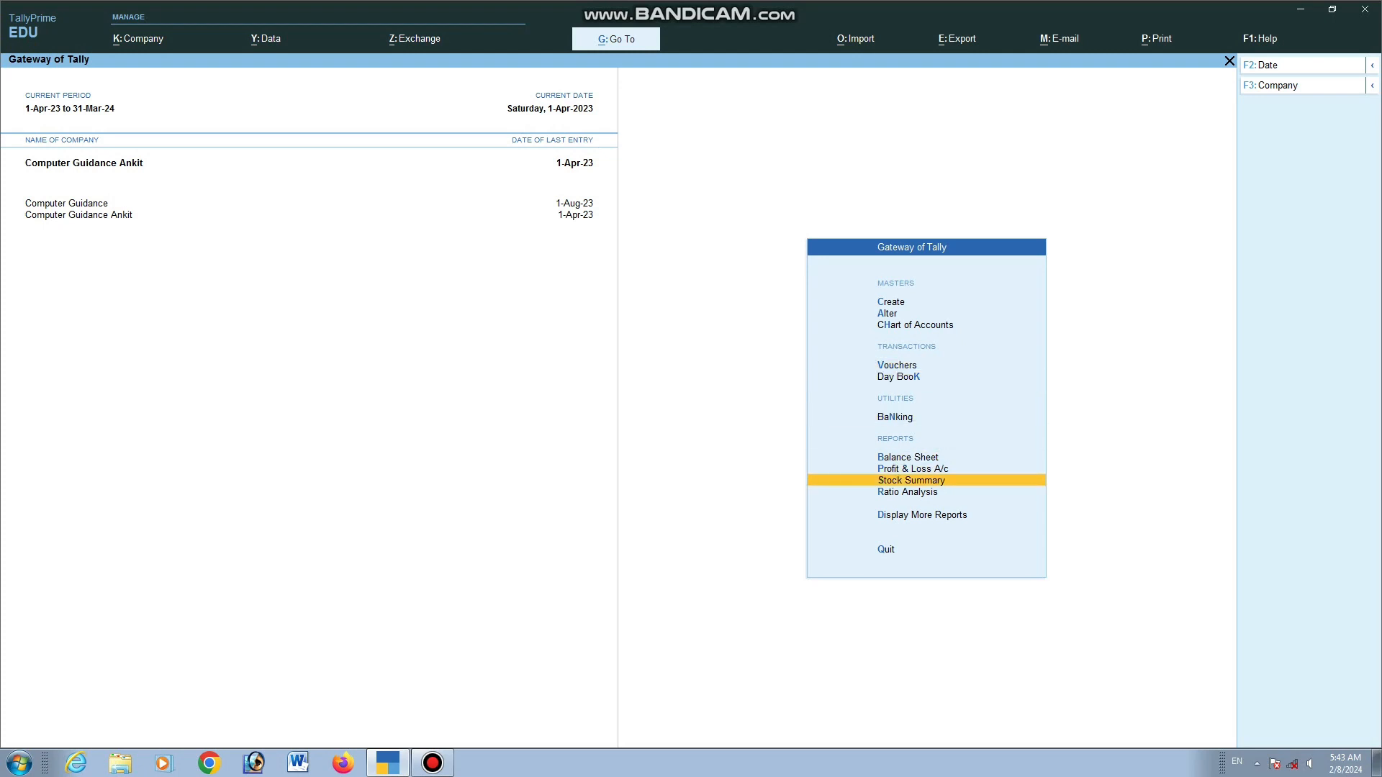
key("Return")
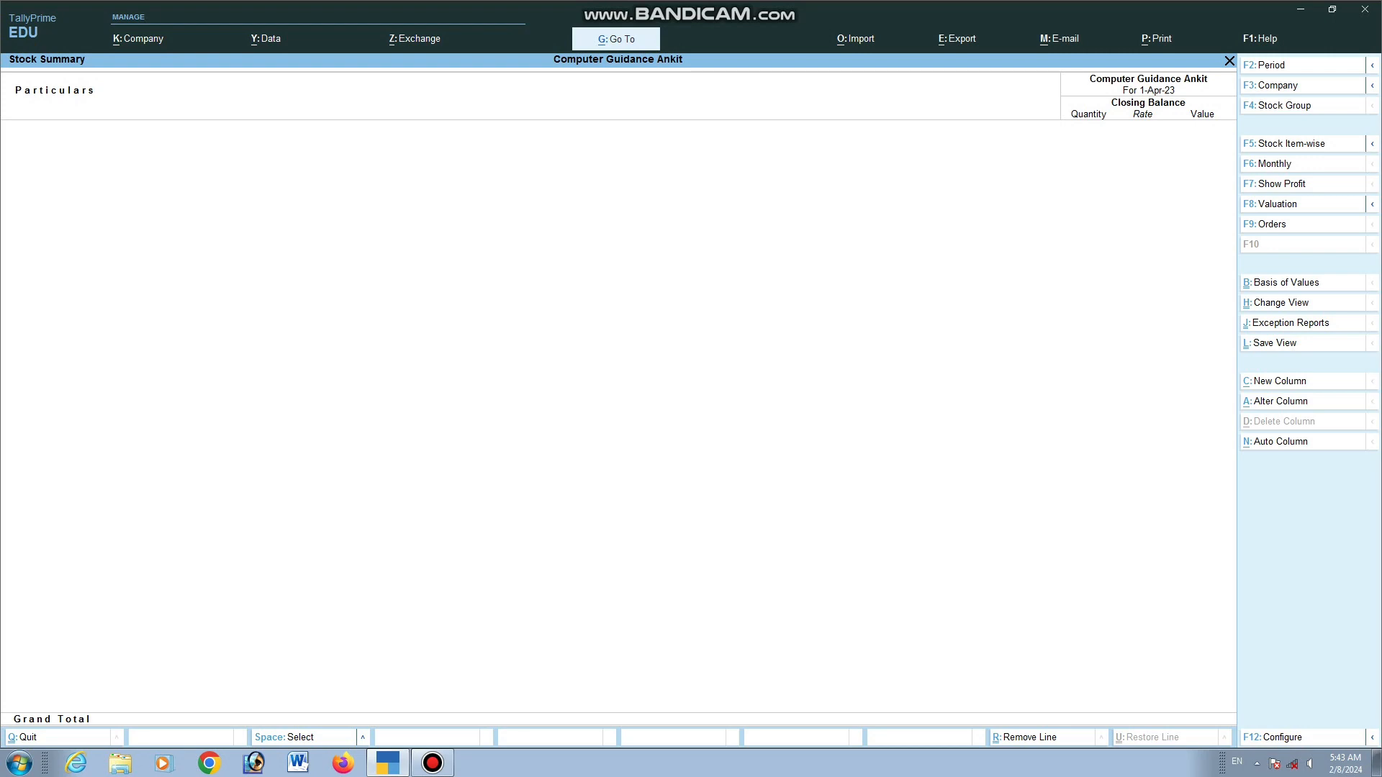
key("Escape")
Examine the Profit & Loss A/c, trace its Sales Accounts to the pending sales bills, and return to the Gateway of Tally
key("Up")
key("Return")
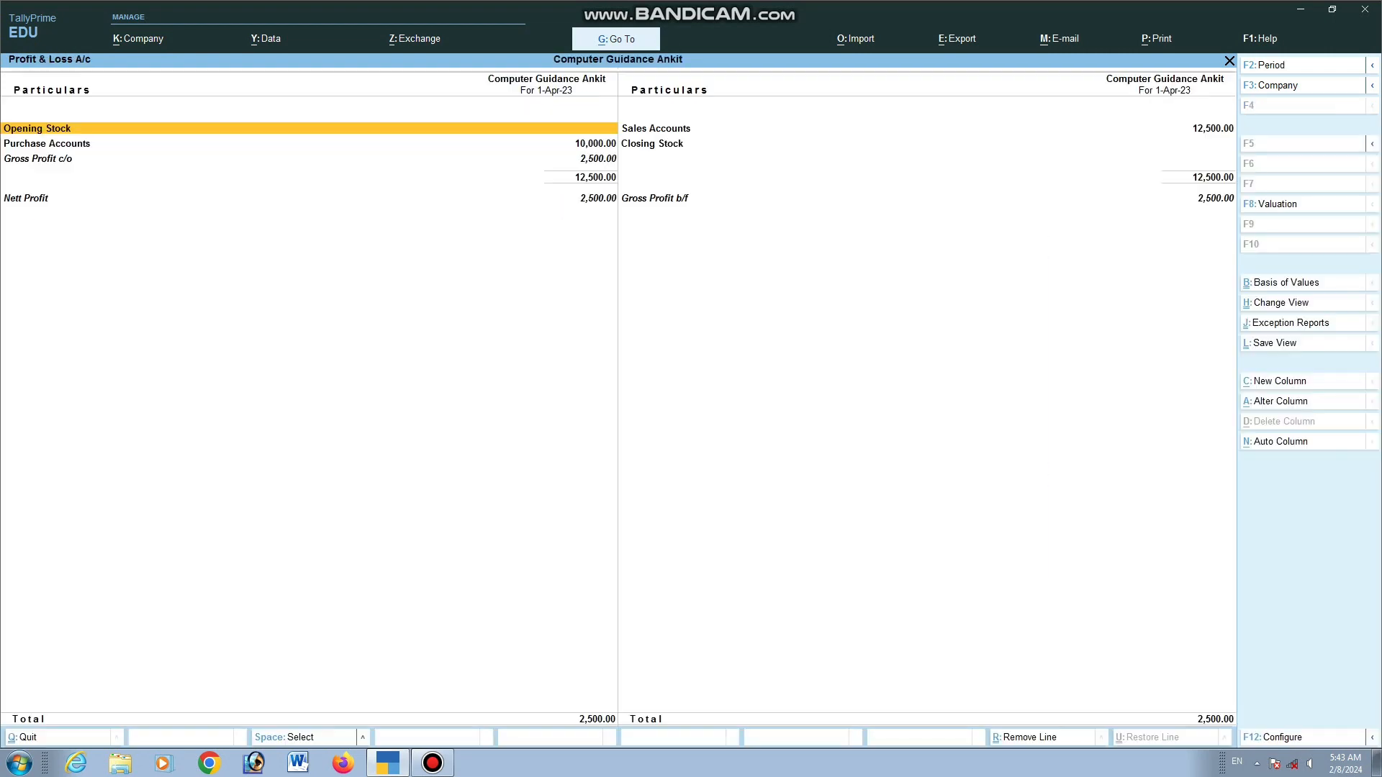
key("Down")
key("Right")
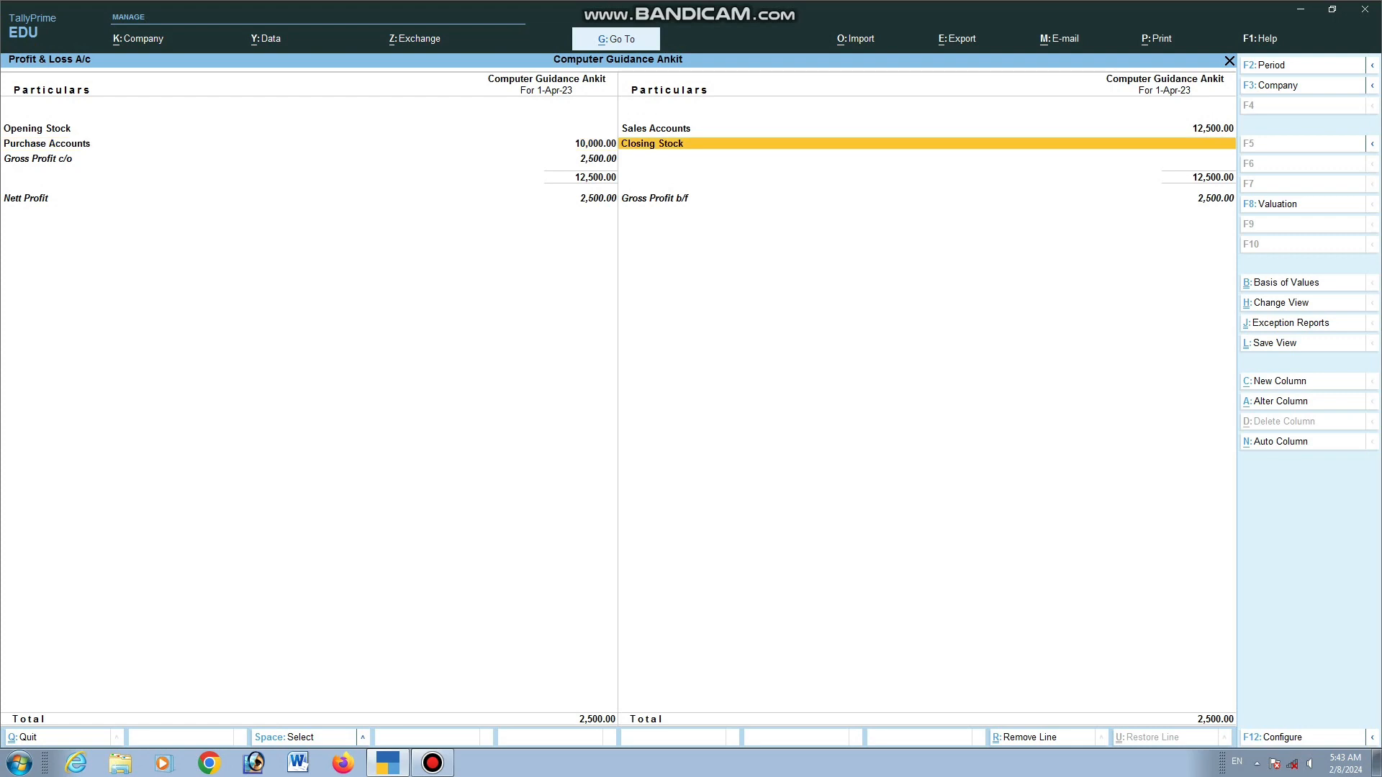
key("Up")
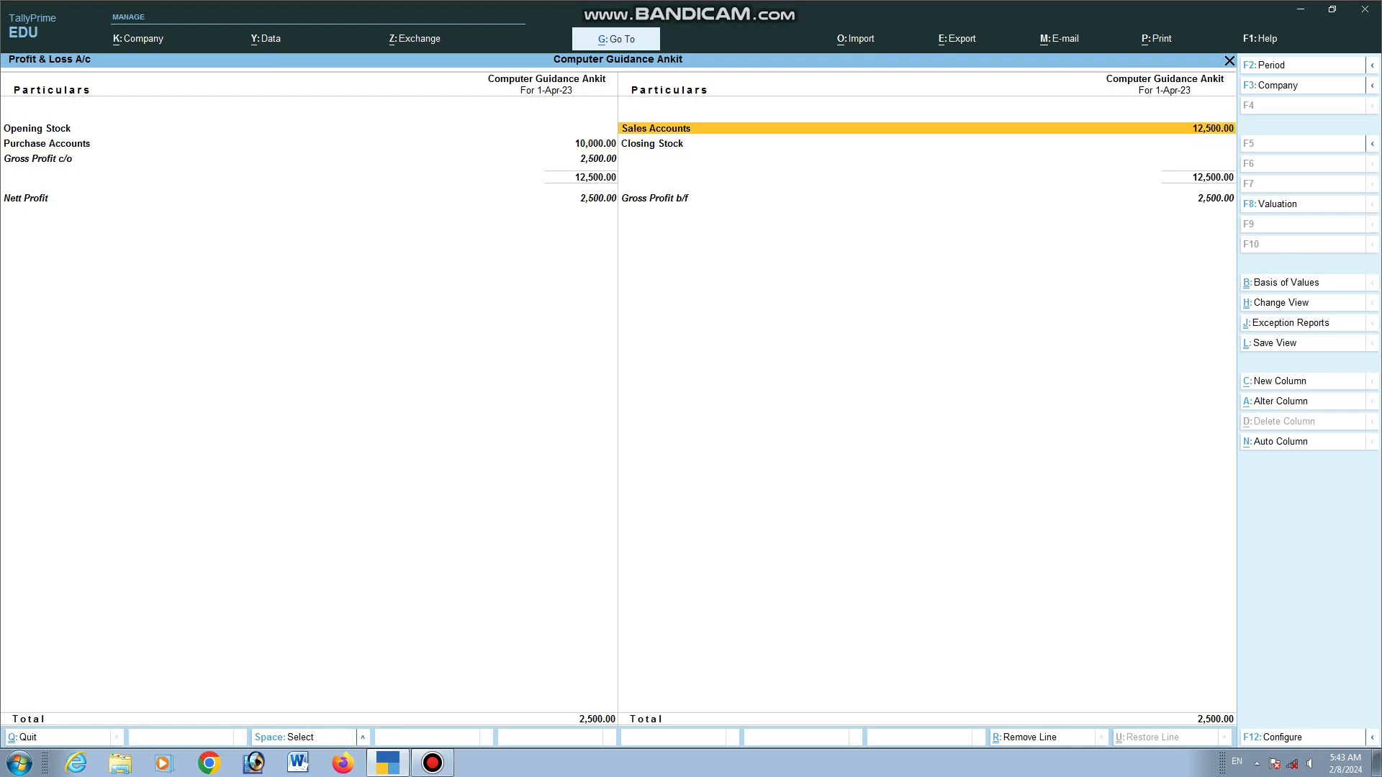
key("Return")
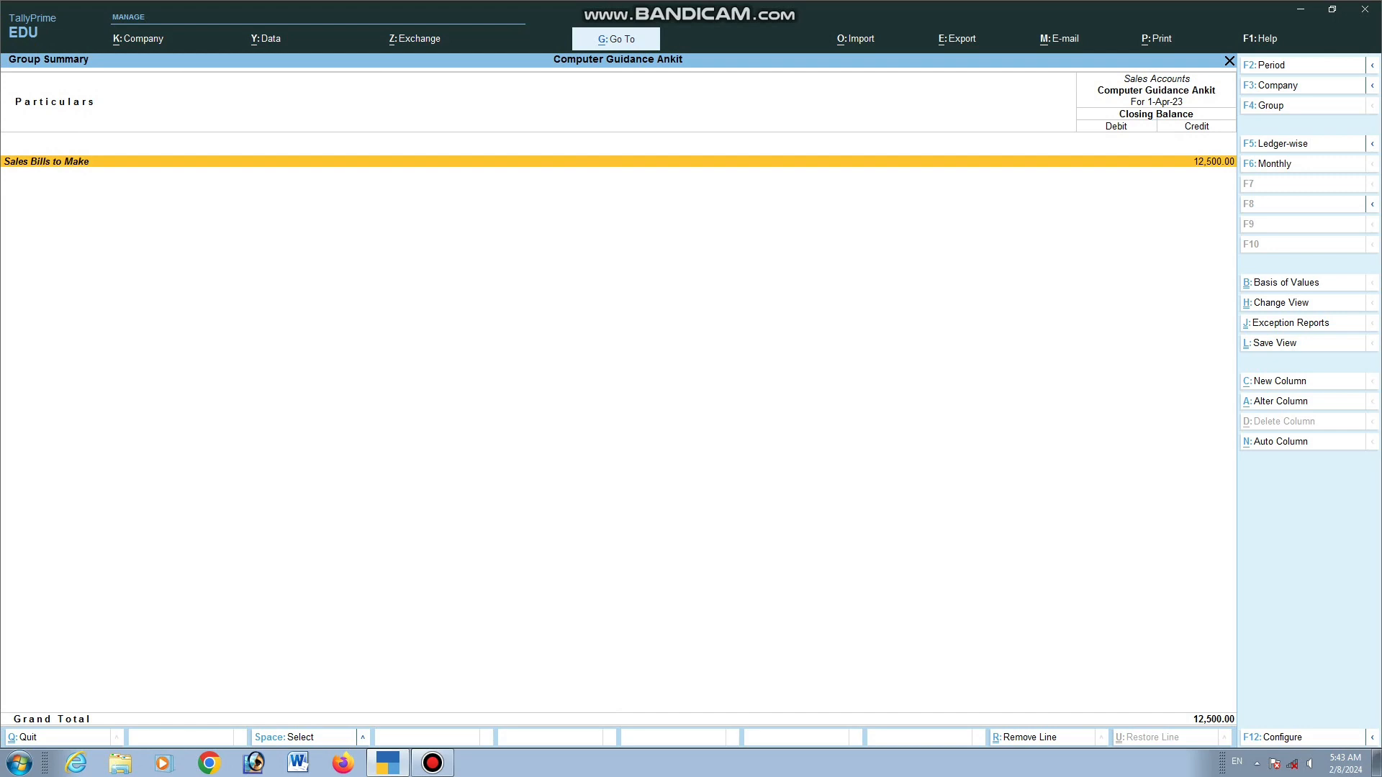
key("Return")
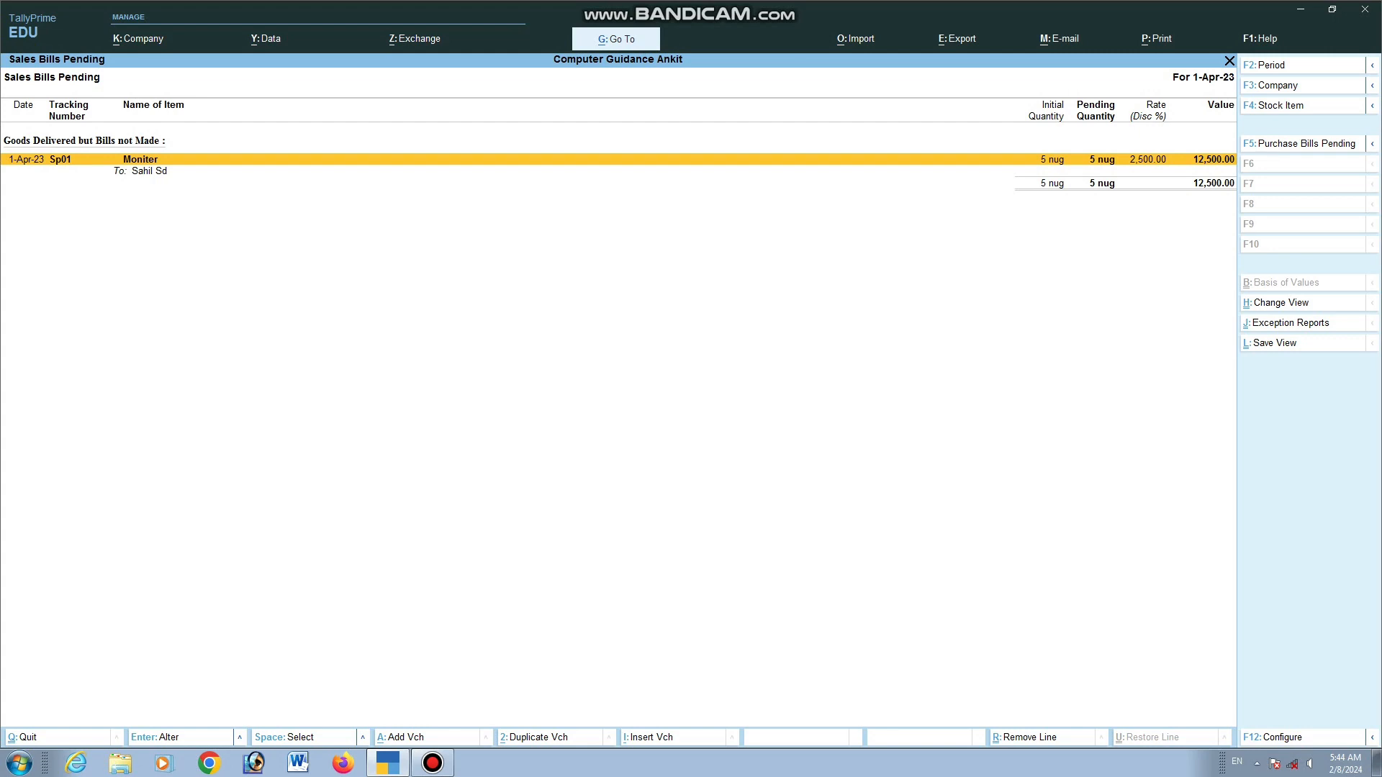
key("Escape")
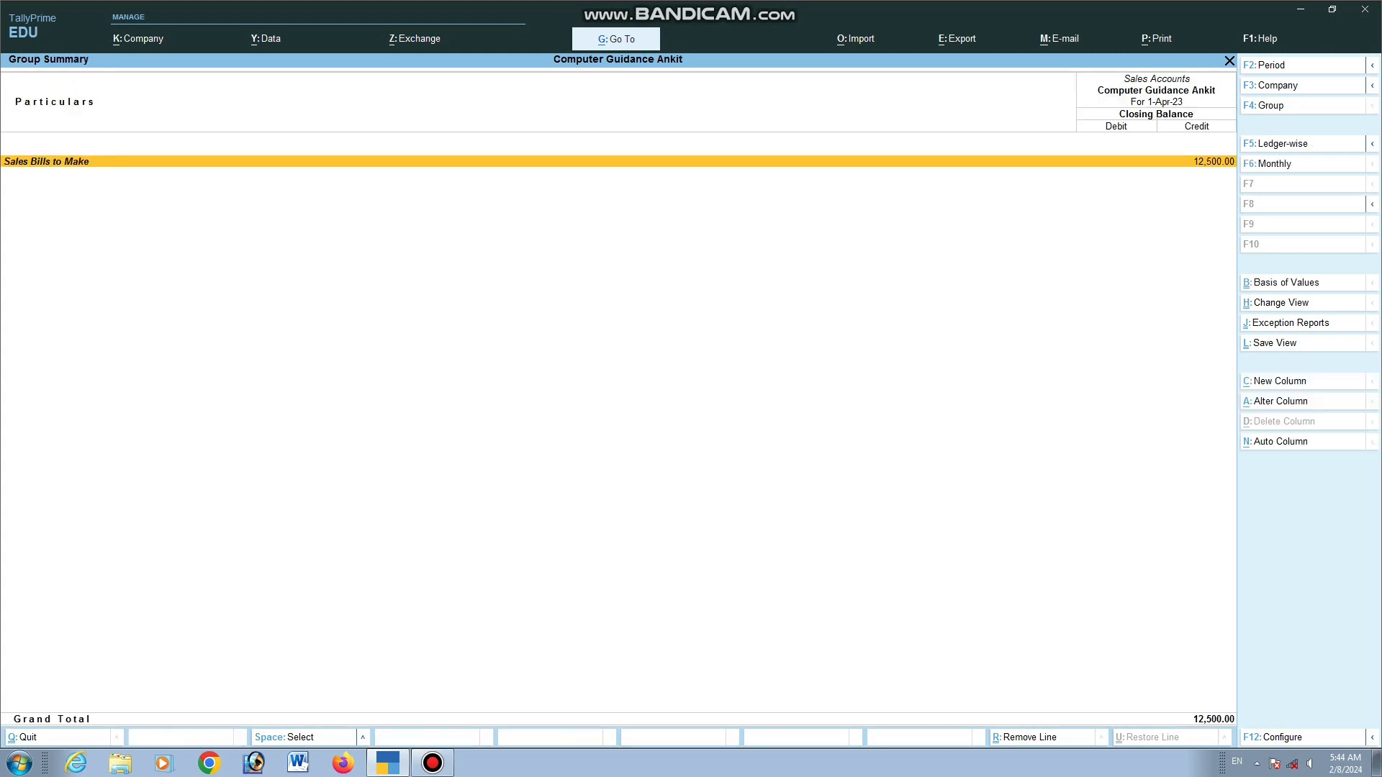
key("Escape")
key("Escape")
Start a new Sales voucher and choose the customer's sundry debtor ledger as its party
key("Up")
key("Up")
key("Up")
key("Up")
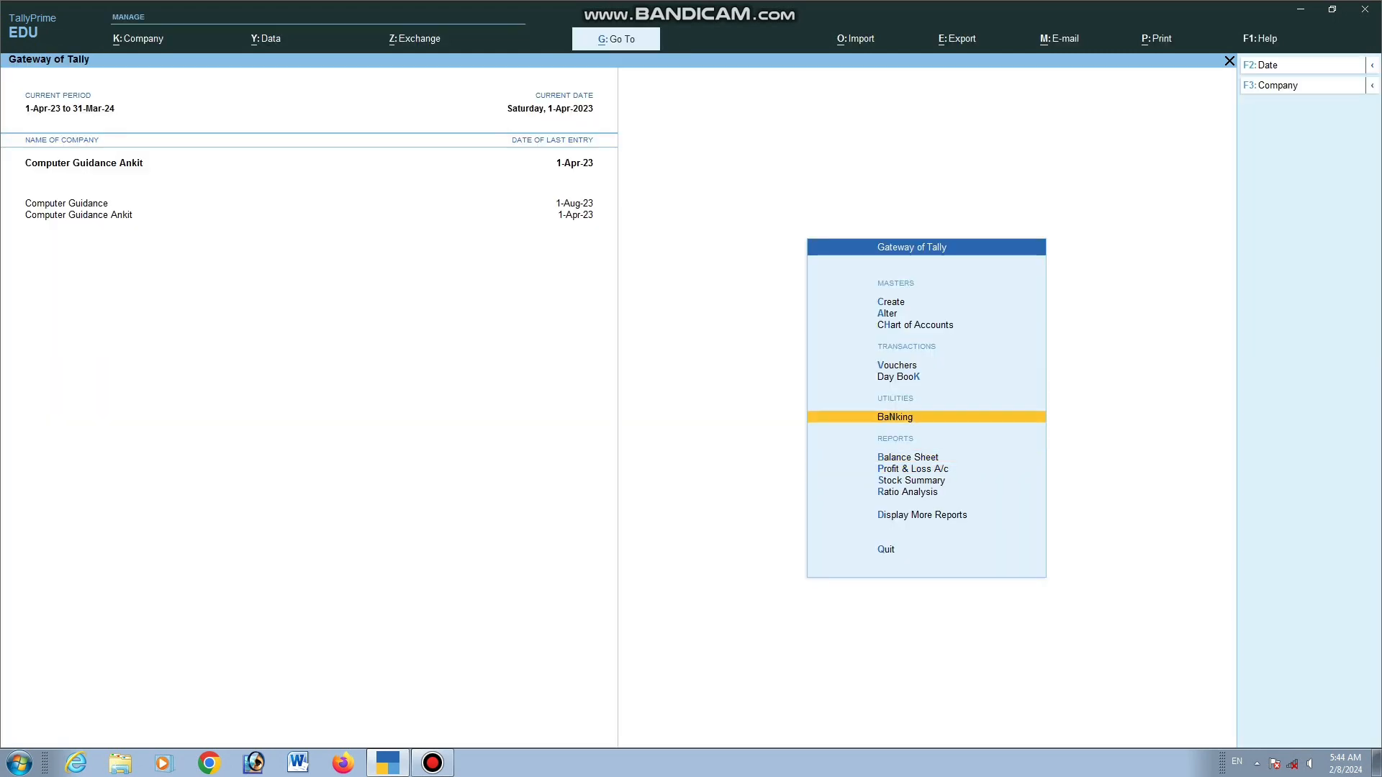
key("Return")
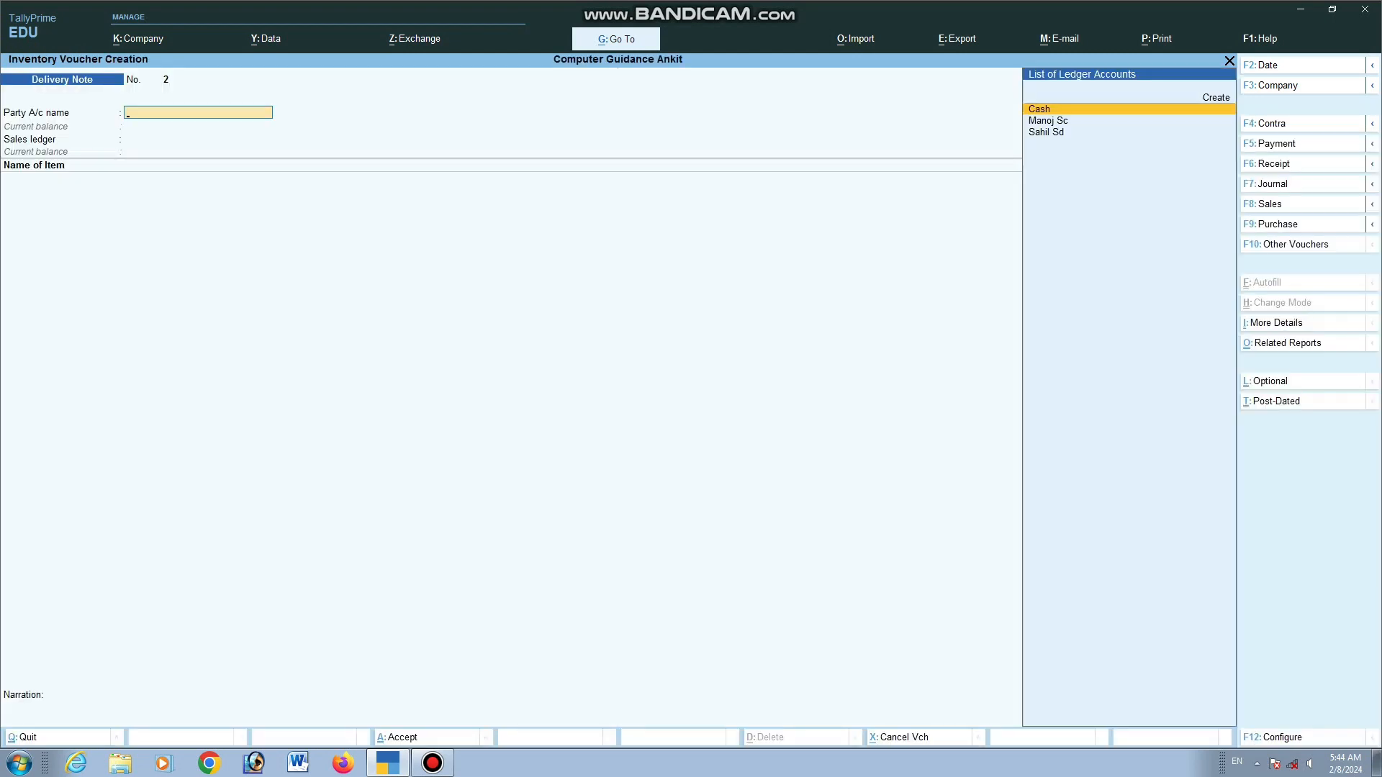
key("F8")
key("Down")
key("Down")
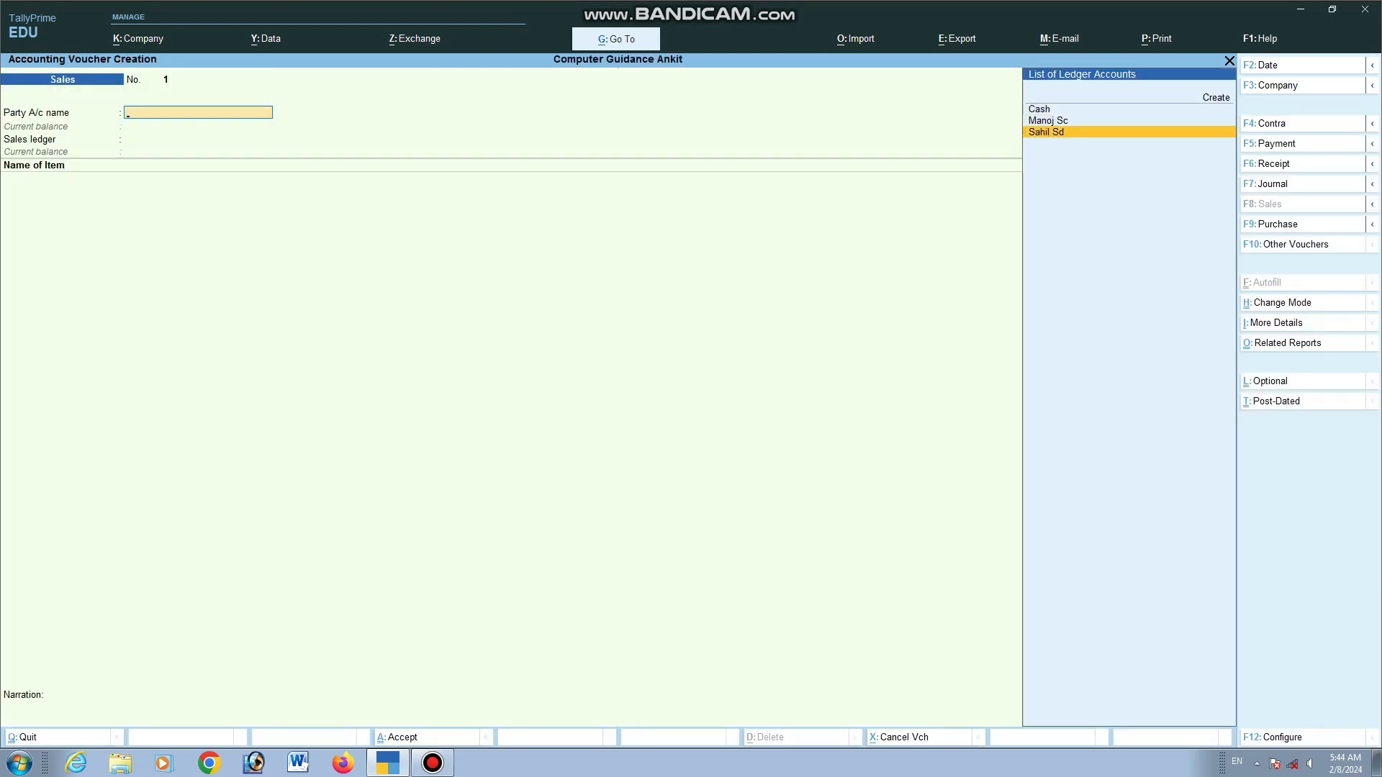
key("Return")
Link the Sales voucher to the delivery note with tracking number Sp01
key("Return")
key("BackSpace")
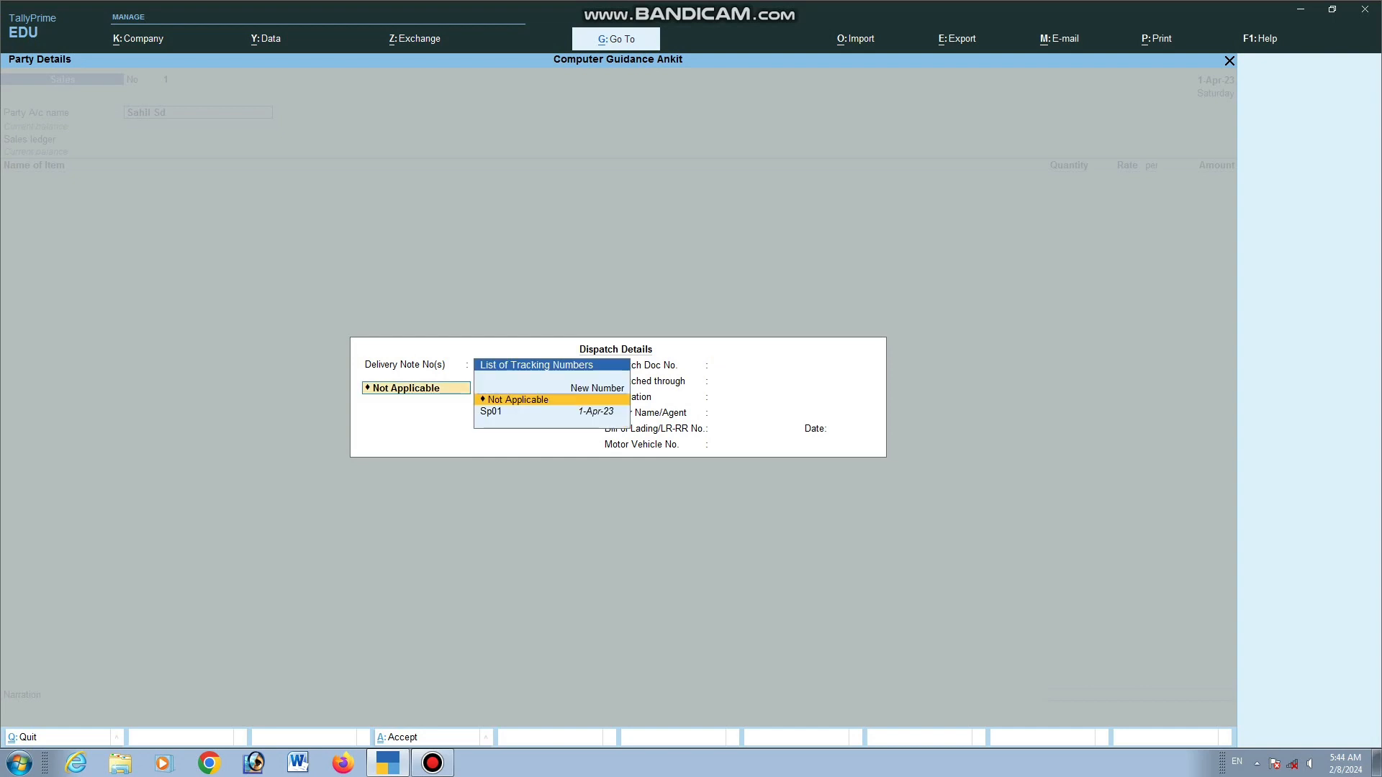
key("Down")
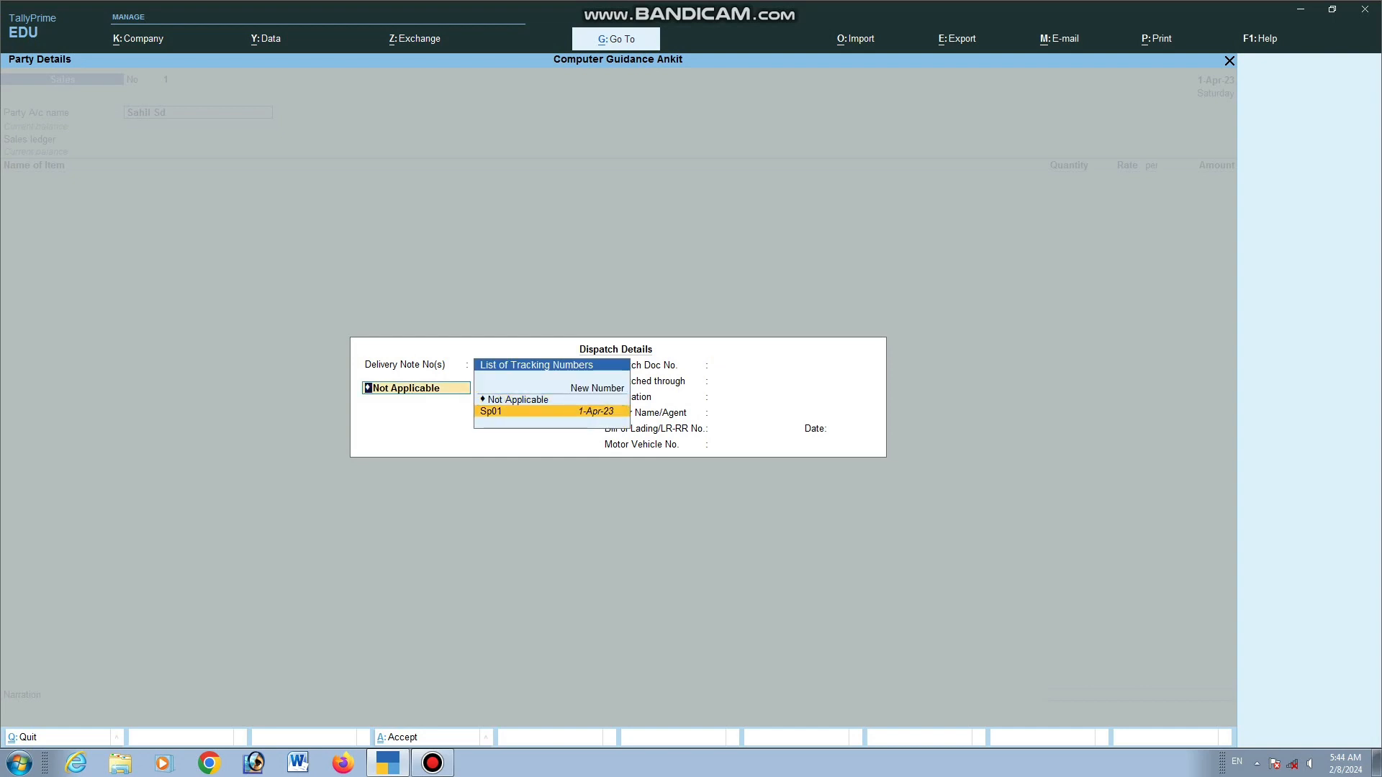
key("Return")
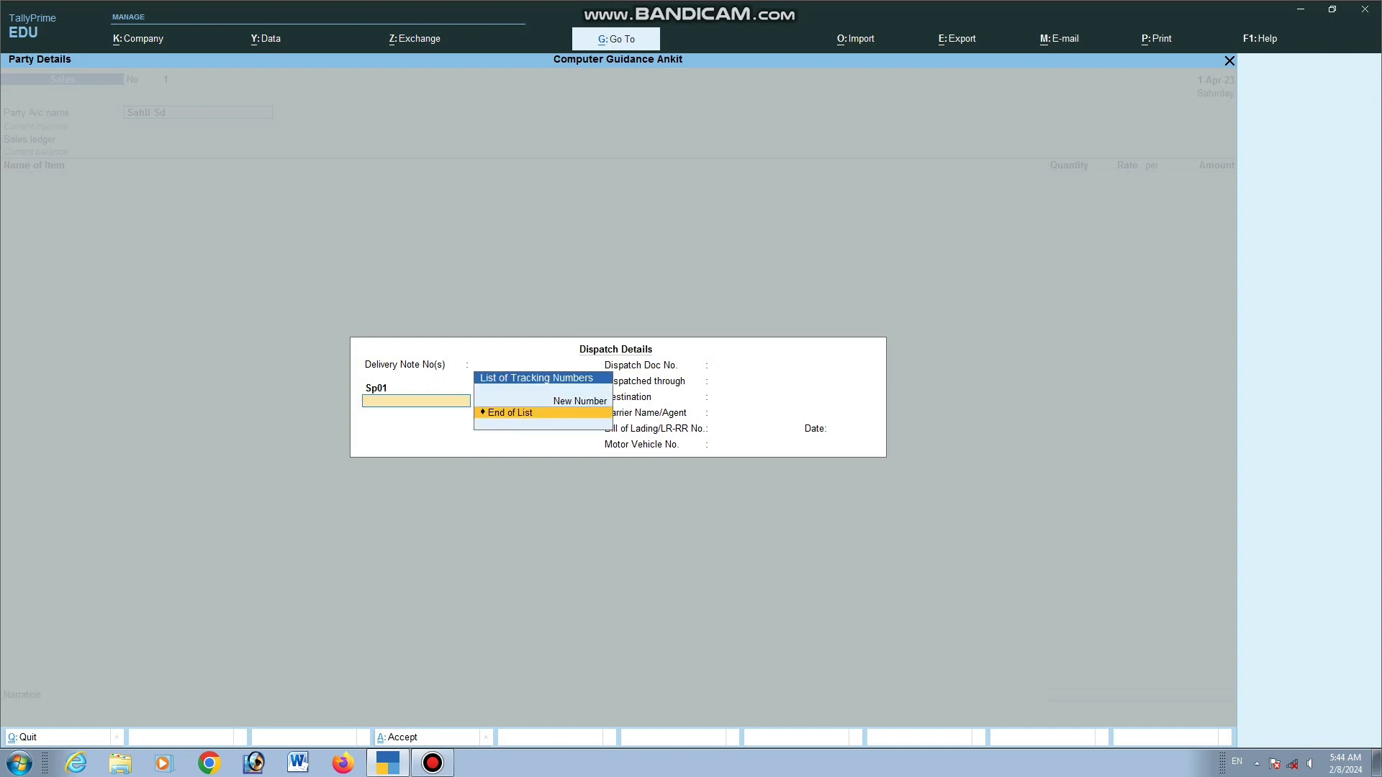
Leave the Sales voucher's other dispatch details blank, accept the buyer details, and open the Moniter's item allocations
key("Return")
key("Return")
key("Return")
key("Return")
key("Return")
key("Return")
key("Return")
key("Return")
key("Return")
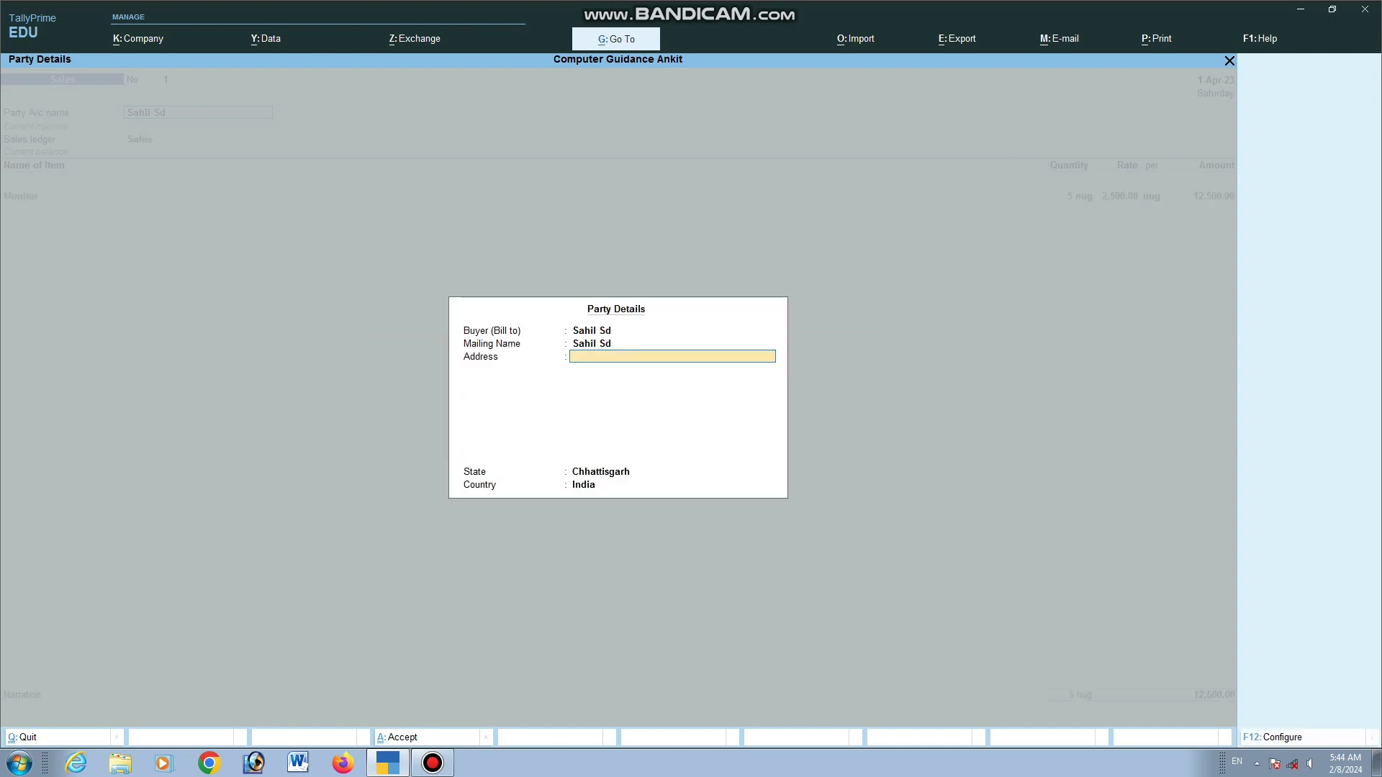
key("Return")
key("Return")
key("Return")
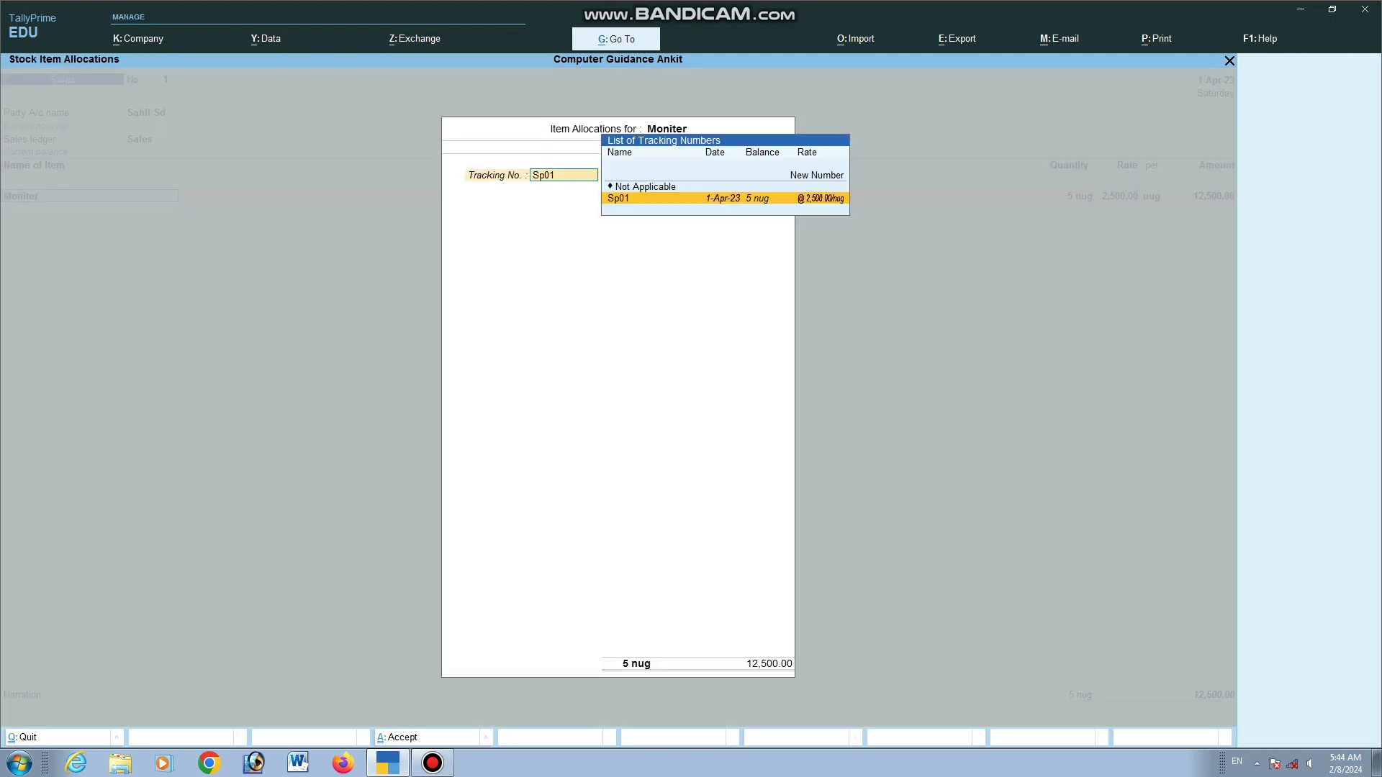
Allocate 5 nug of Moniter at 2,500.00 against tracking number Sp01 and order 01, and end the item list
key("Return")
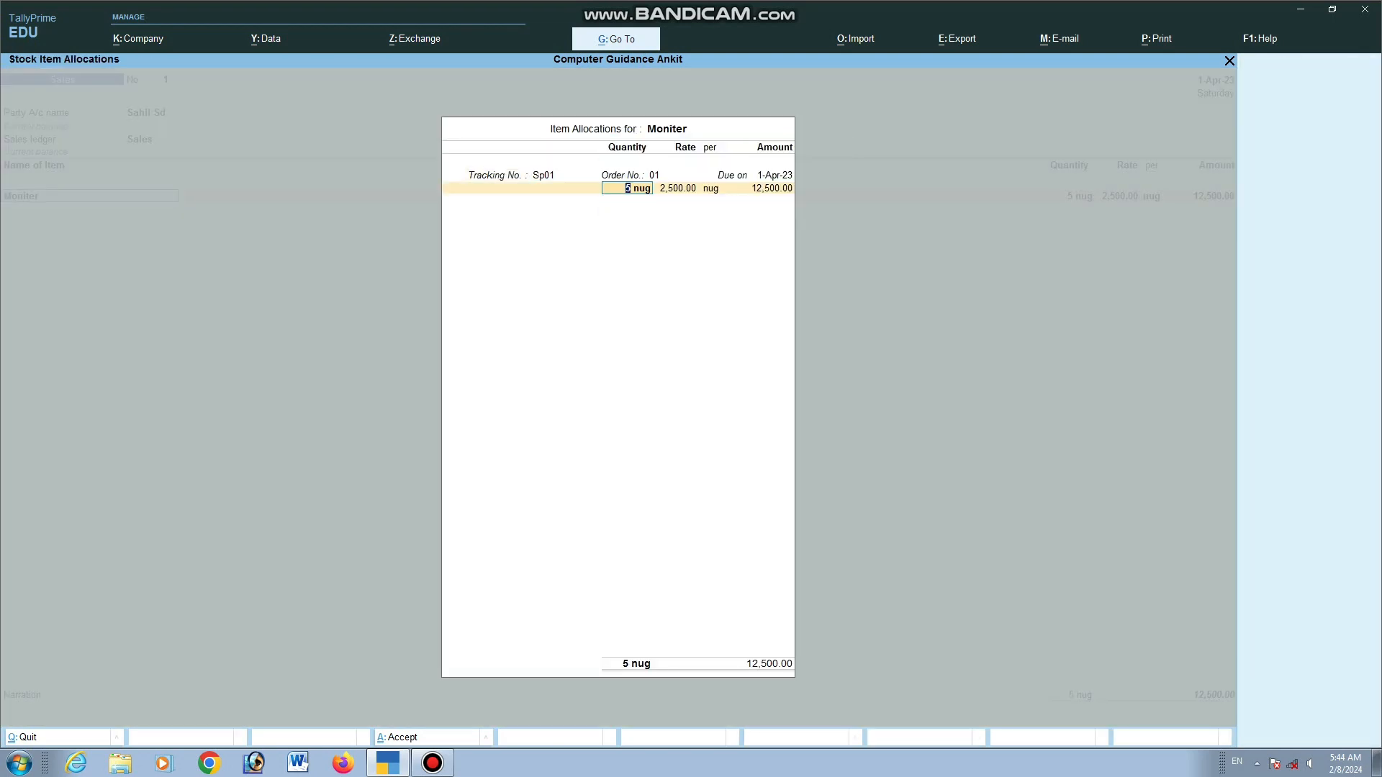
key("BackSpace")
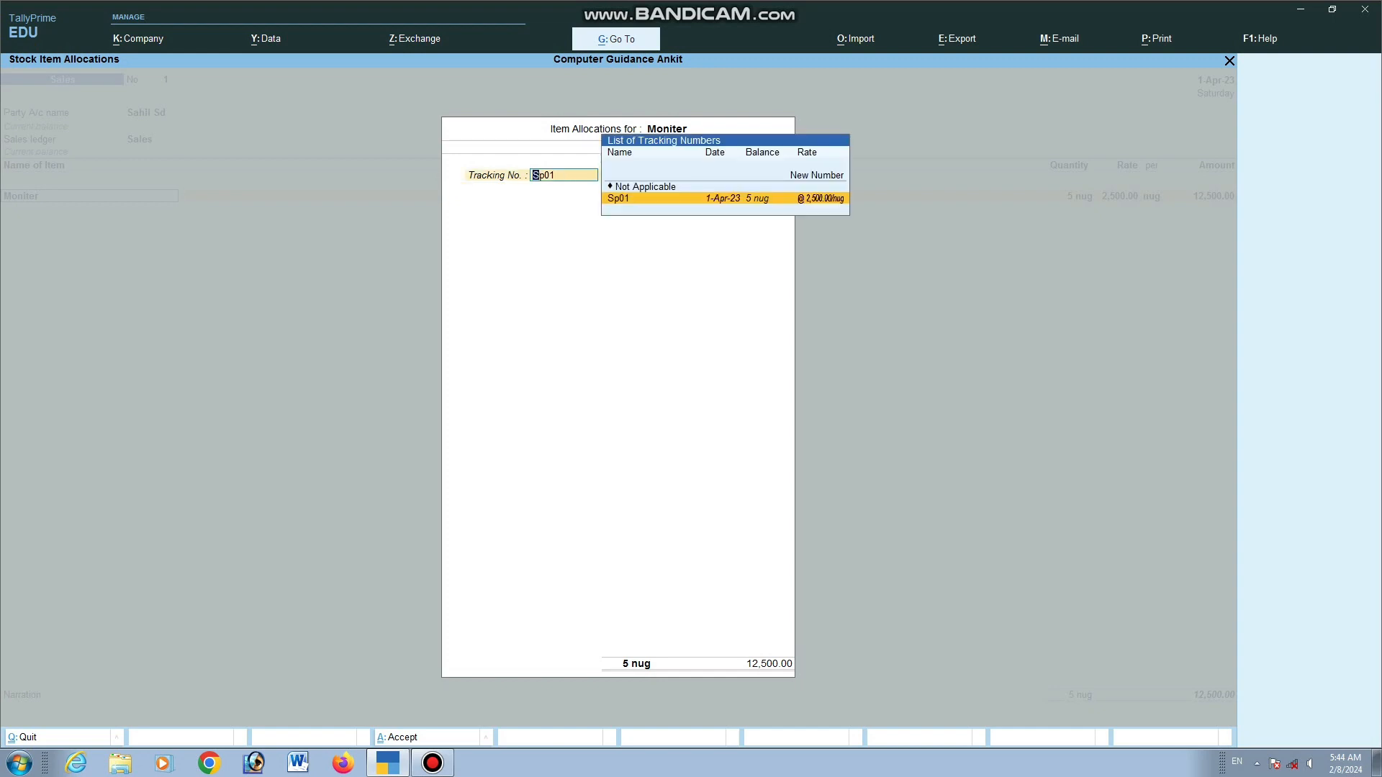
key("Return")
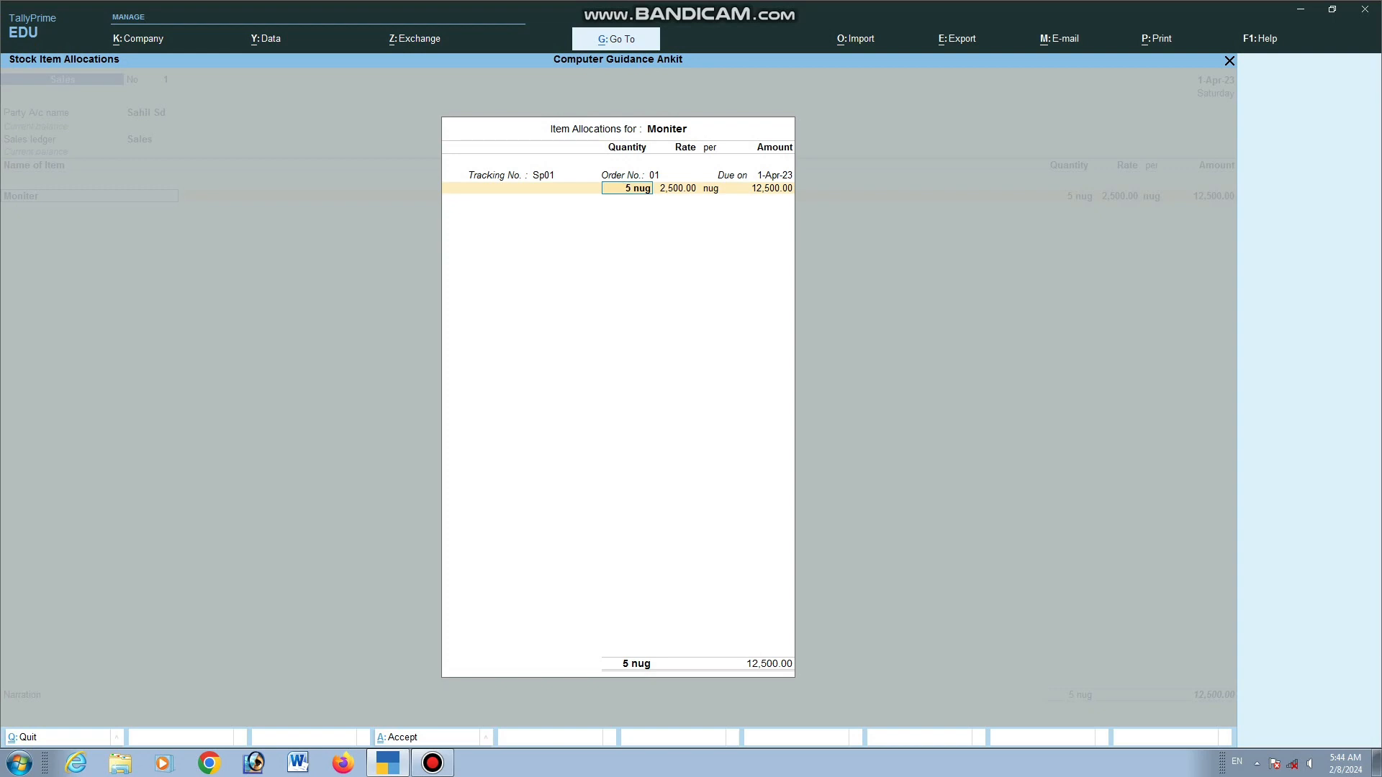
key("Return")
key("Return")
key("Return")
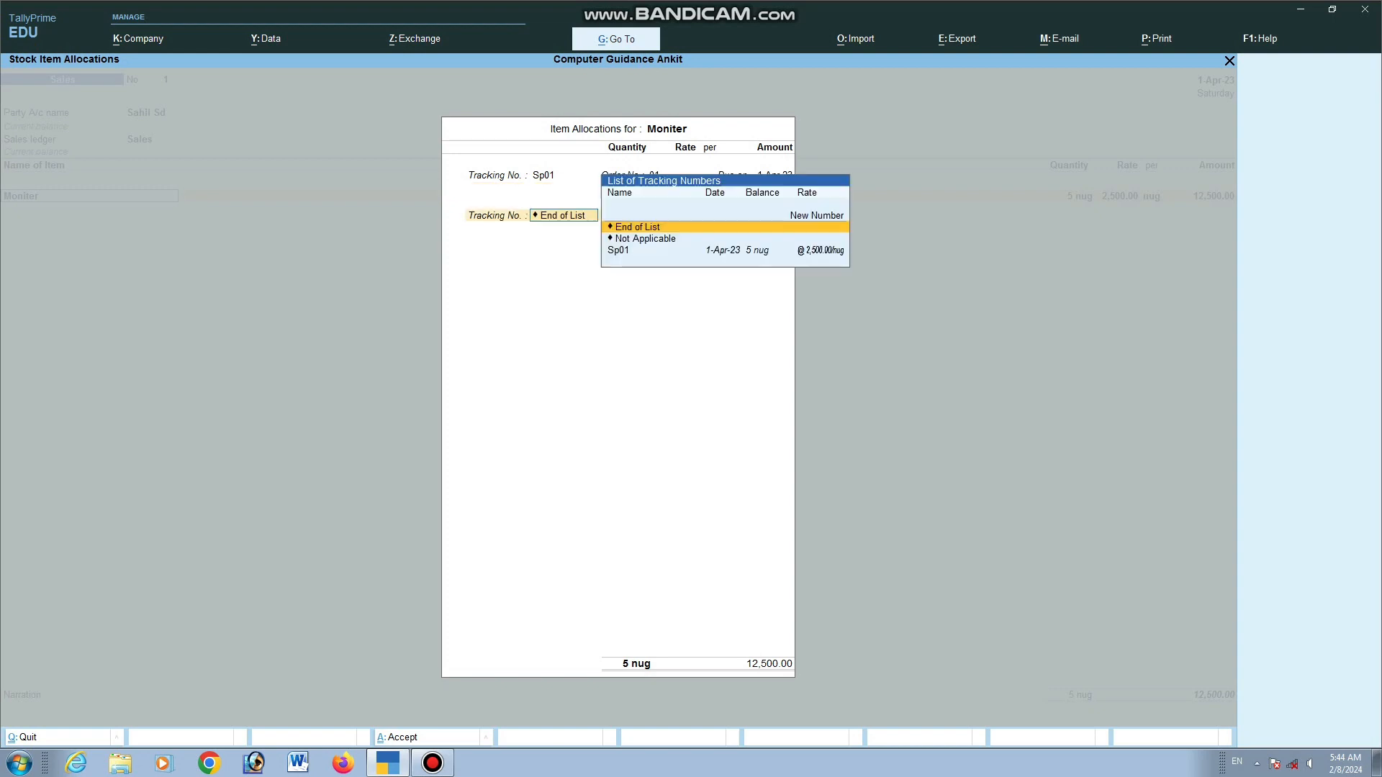
key("Return")
key("Return")
key("Return")
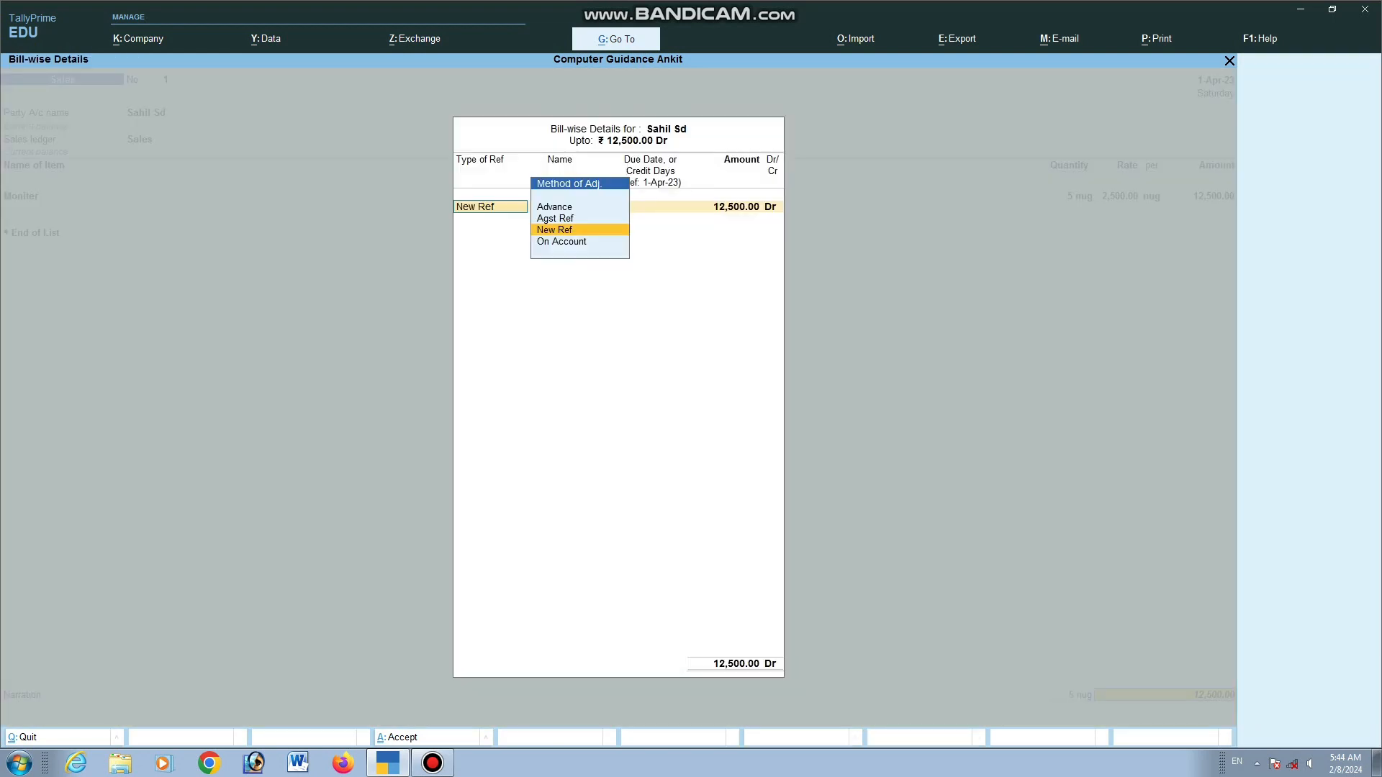
Record the 12,500.00 Dr bill as a New Ref, leave the narration blank, and save the Sales voucher
key("Return")
key("Return")
key("Return")
key("Return")
key("Return")
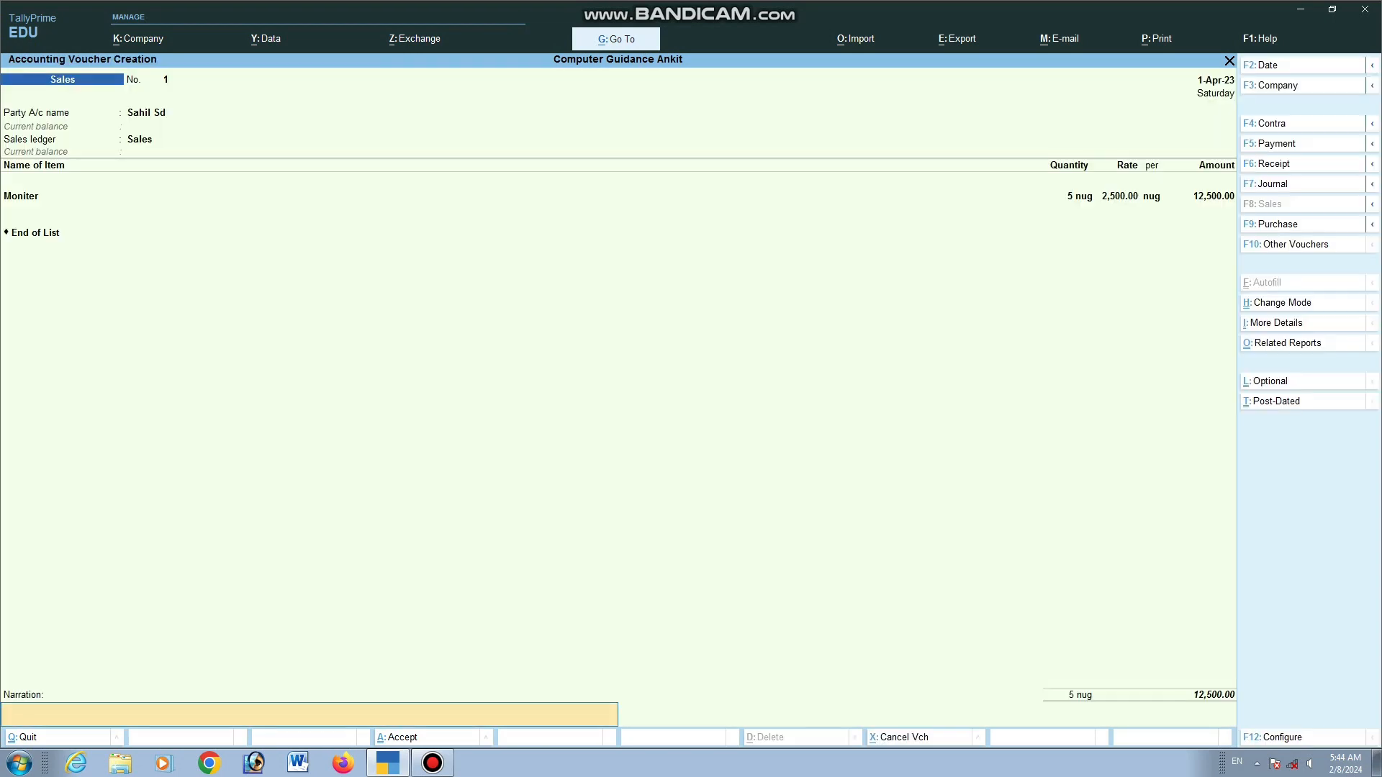
key("Return")
key("Return")
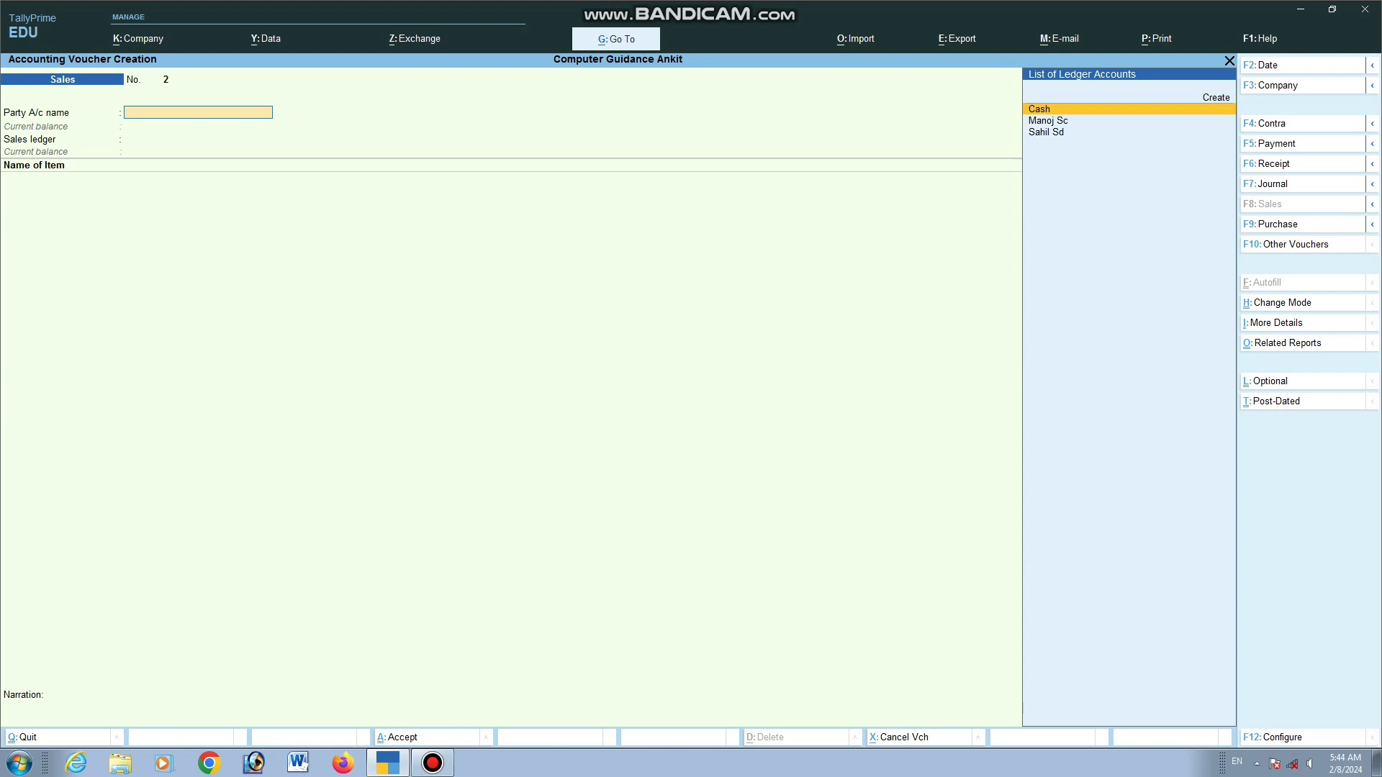
mouse_move(777, 9)
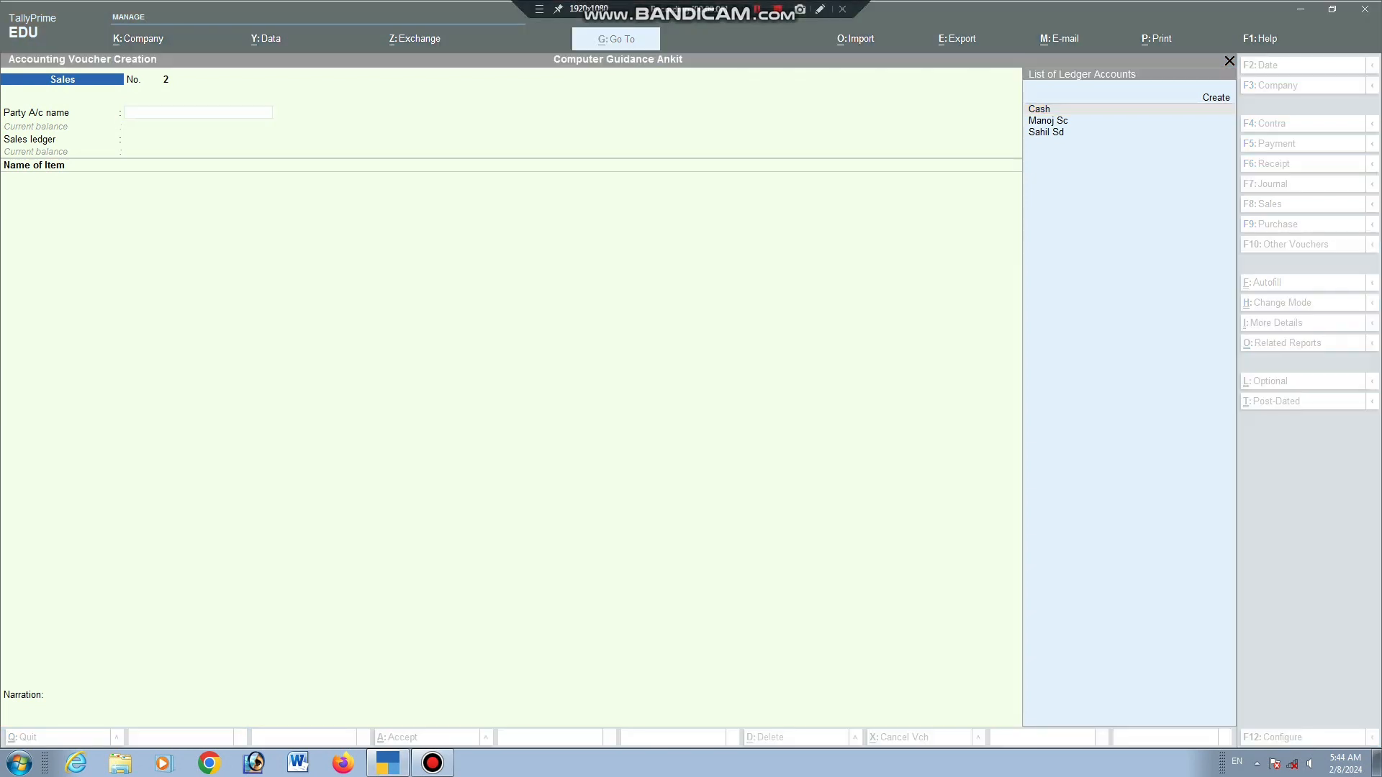